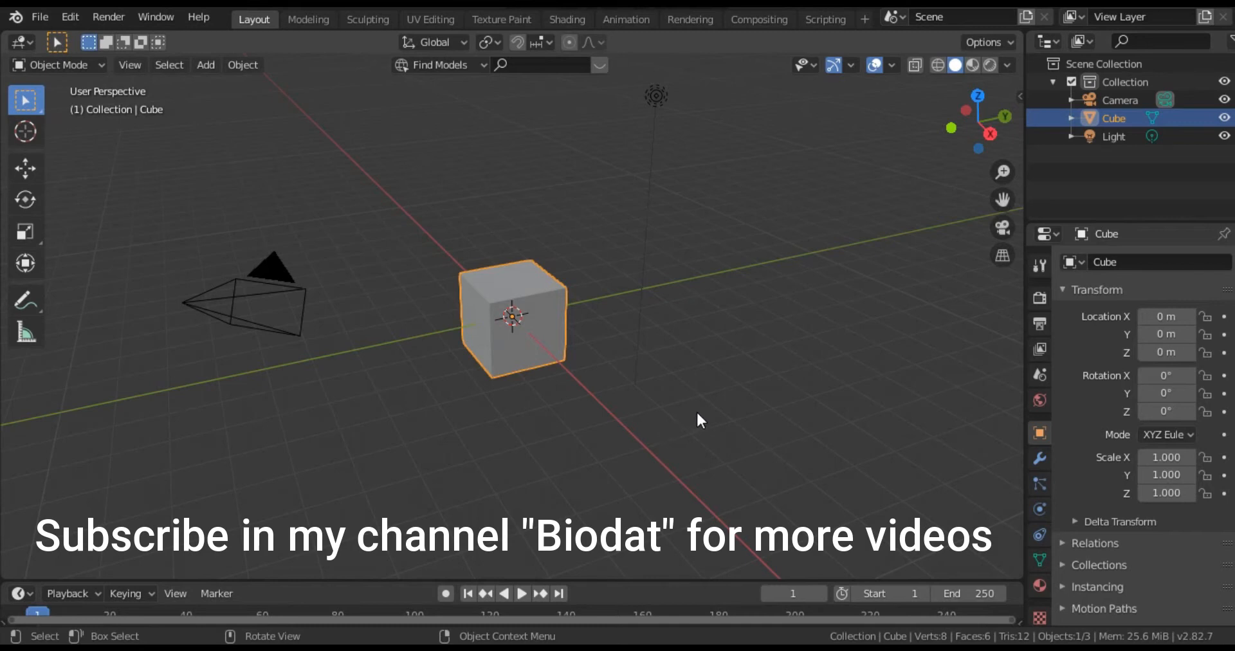
Scale the default cube into a tall thin column, about 0.358 in X, 0.334 in Y and 2.561 in Z.
{"action": "key", "text": "KP_1"}
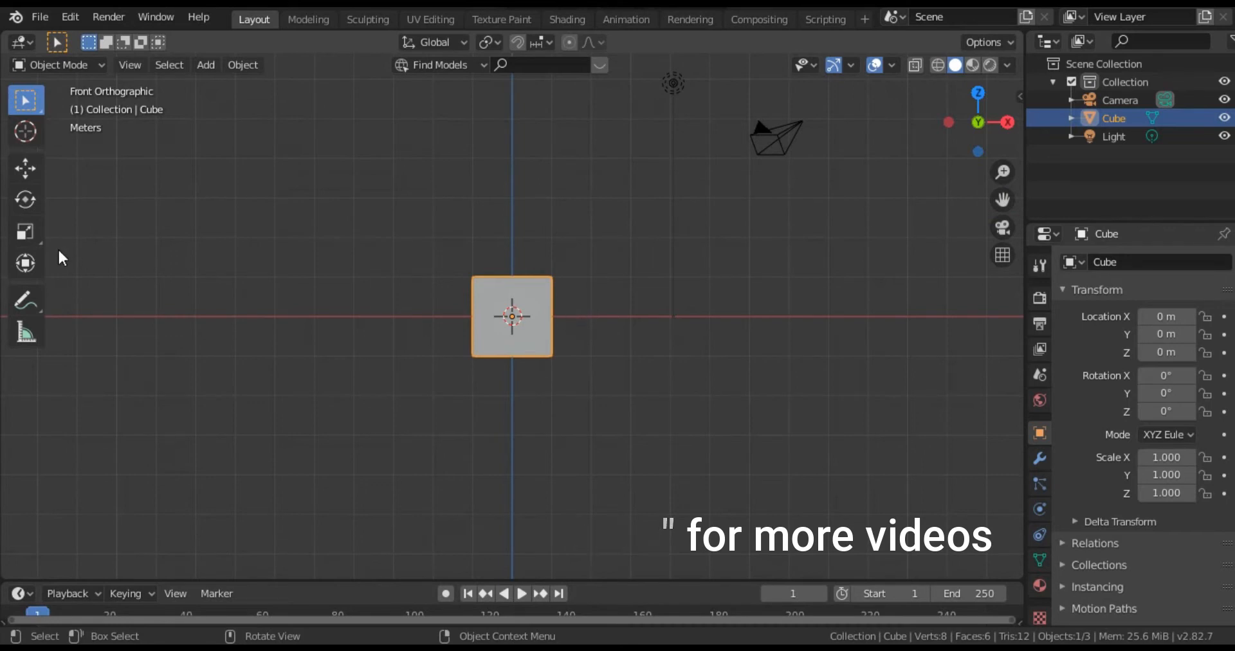
{"action": "left_click", "coordinate": [24, 237]}
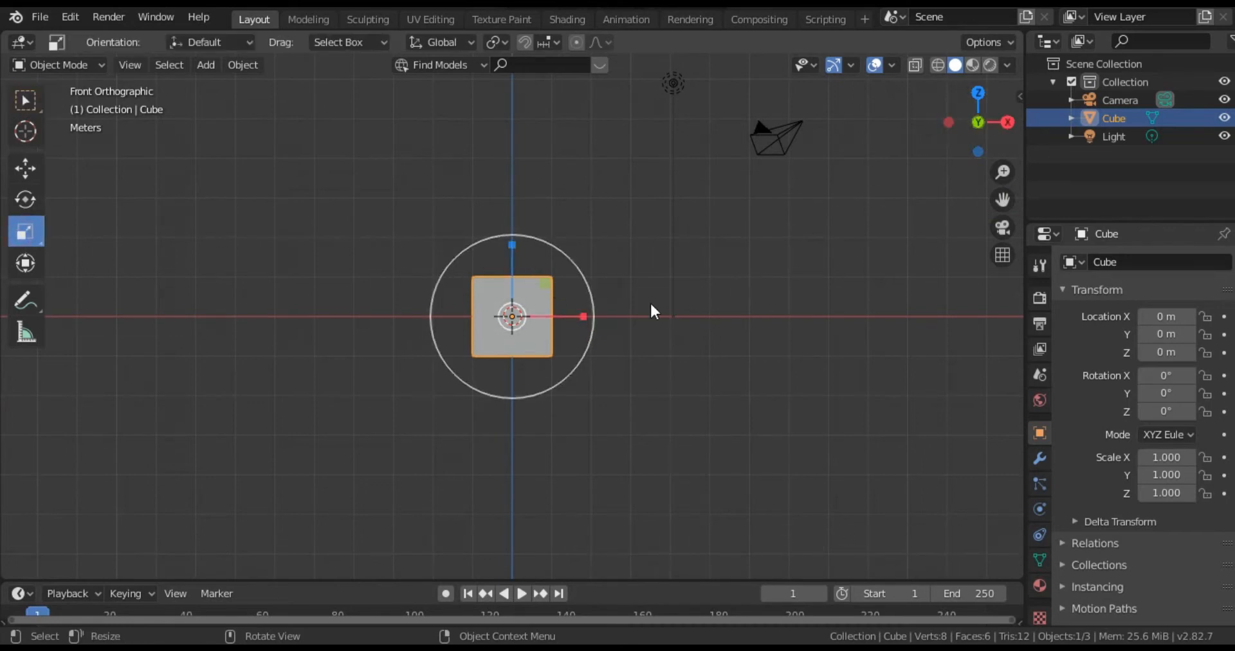
{"action": "left_click_drag", "start_coordinate": [583, 316], "coordinate": [536, 314]}
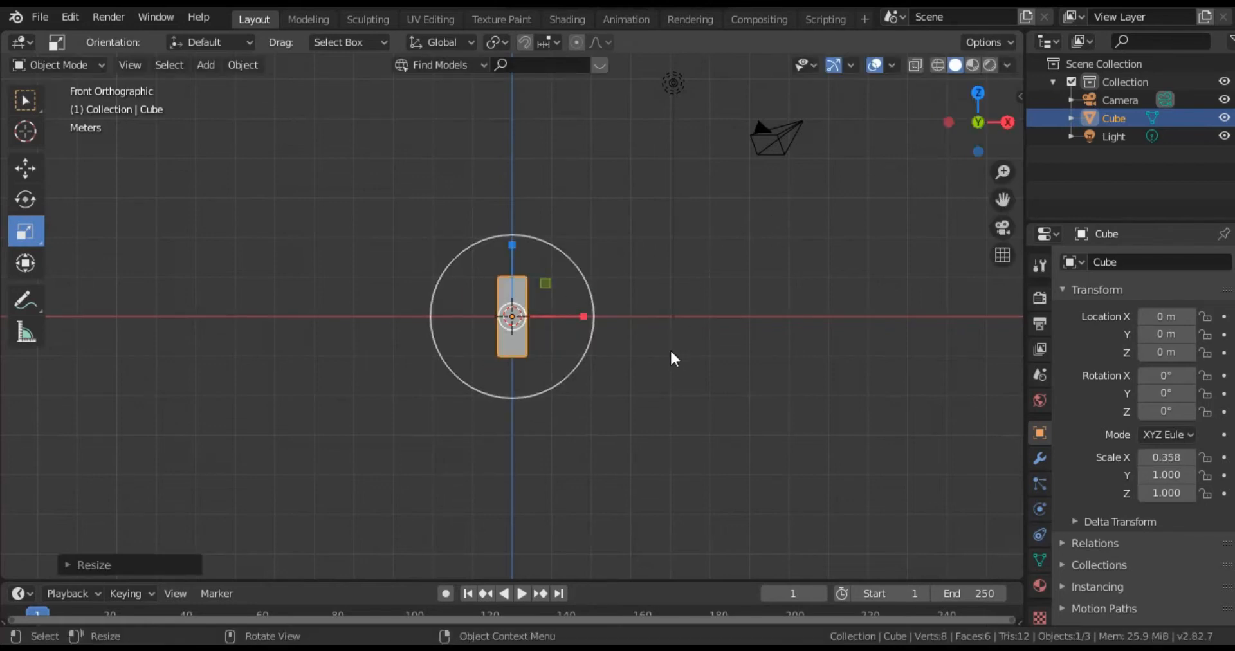
{"action": "left_click_drag", "start_coordinate": [701, 352], "coordinate": [535, 315], "text": "alt"}
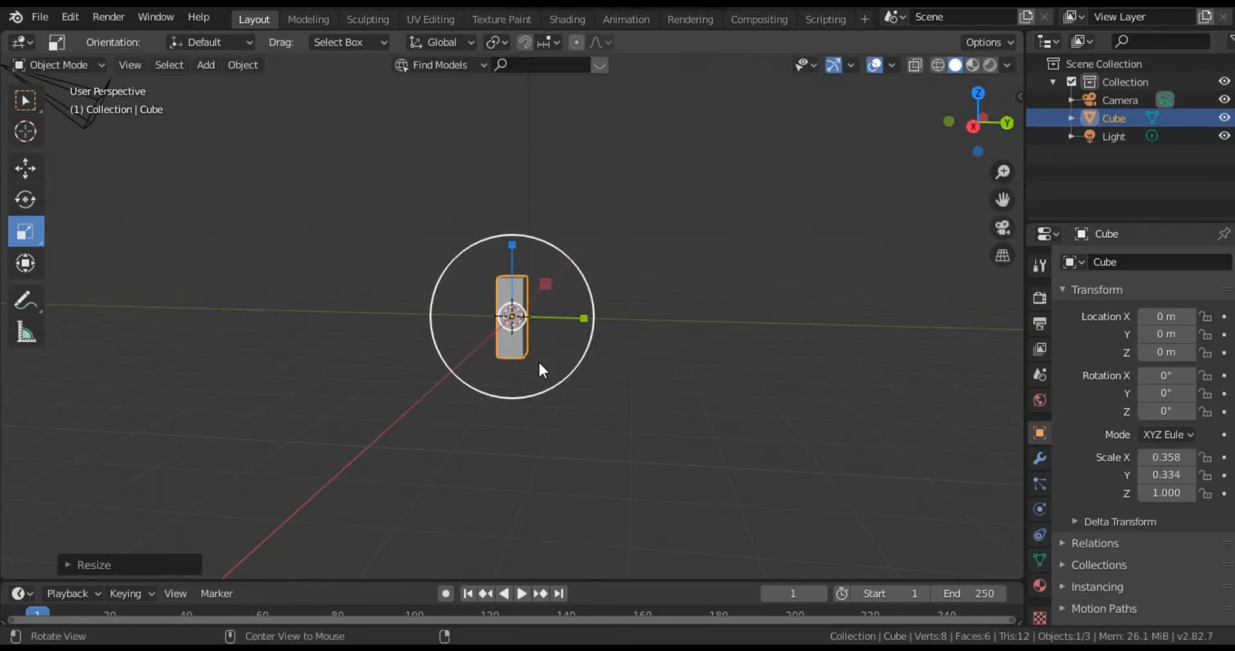
{"action": "left_click_drag", "start_coordinate": [539, 360], "coordinate": [731, 356], "text": "alt"}
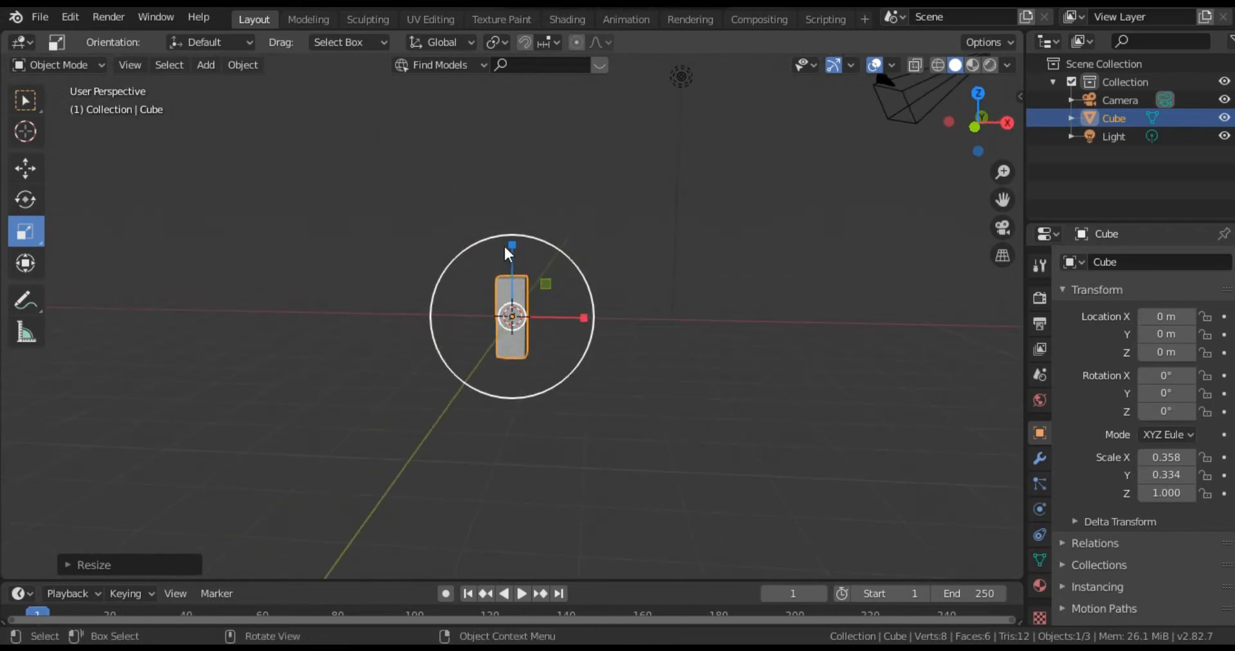
{"action": "left_click_drag", "start_coordinate": [511, 243], "coordinate": [519, 132]}
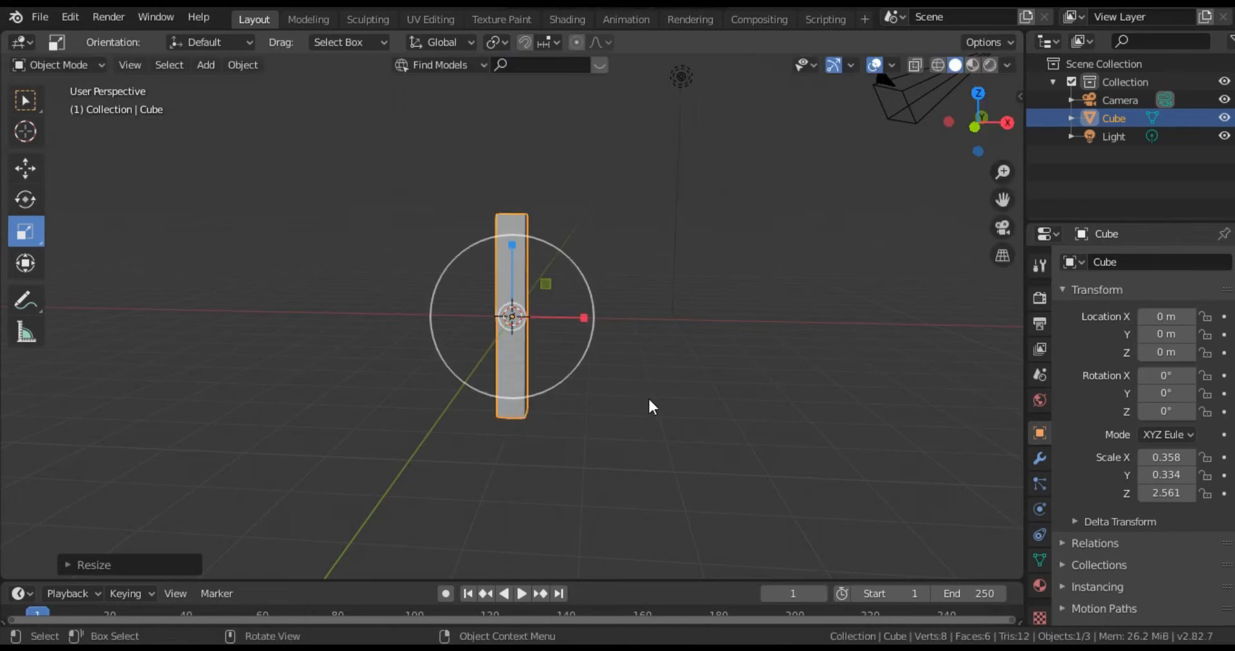
In Edit Mode, add two horizontal loop cuts to the column, one at mid-height and one halfway up its upper half.
{"action": "left_click", "coordinate": [64, 67]}
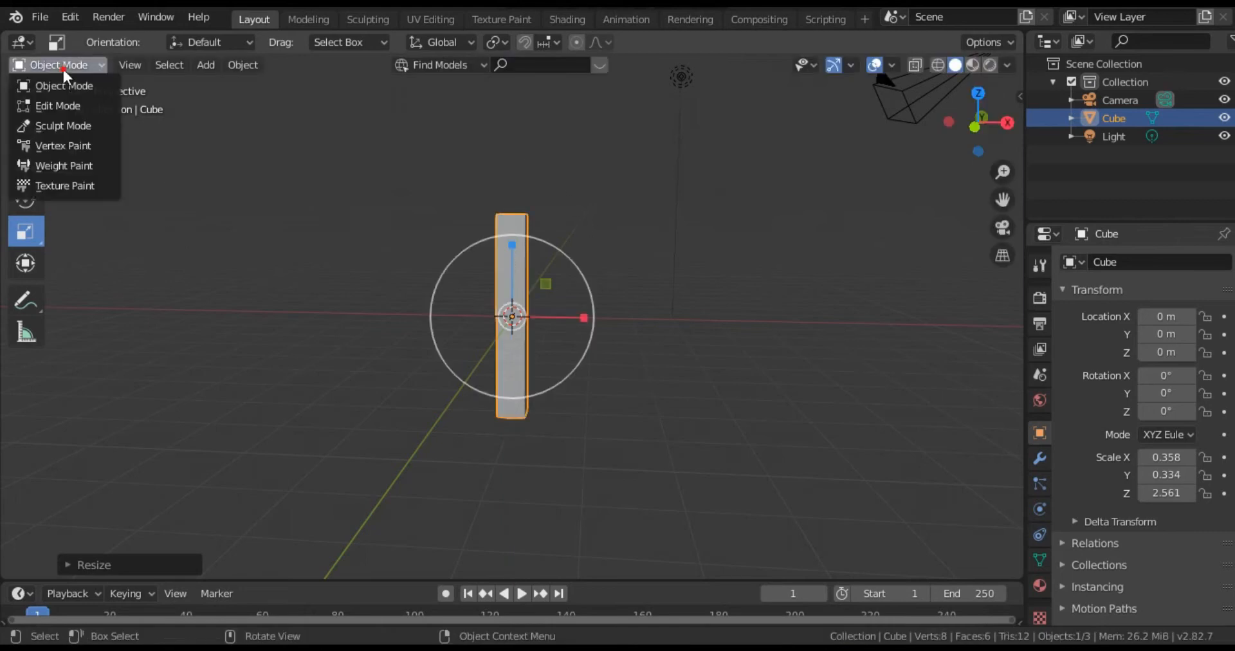
{"action": "left_click", "coordinate": [71, 106]}
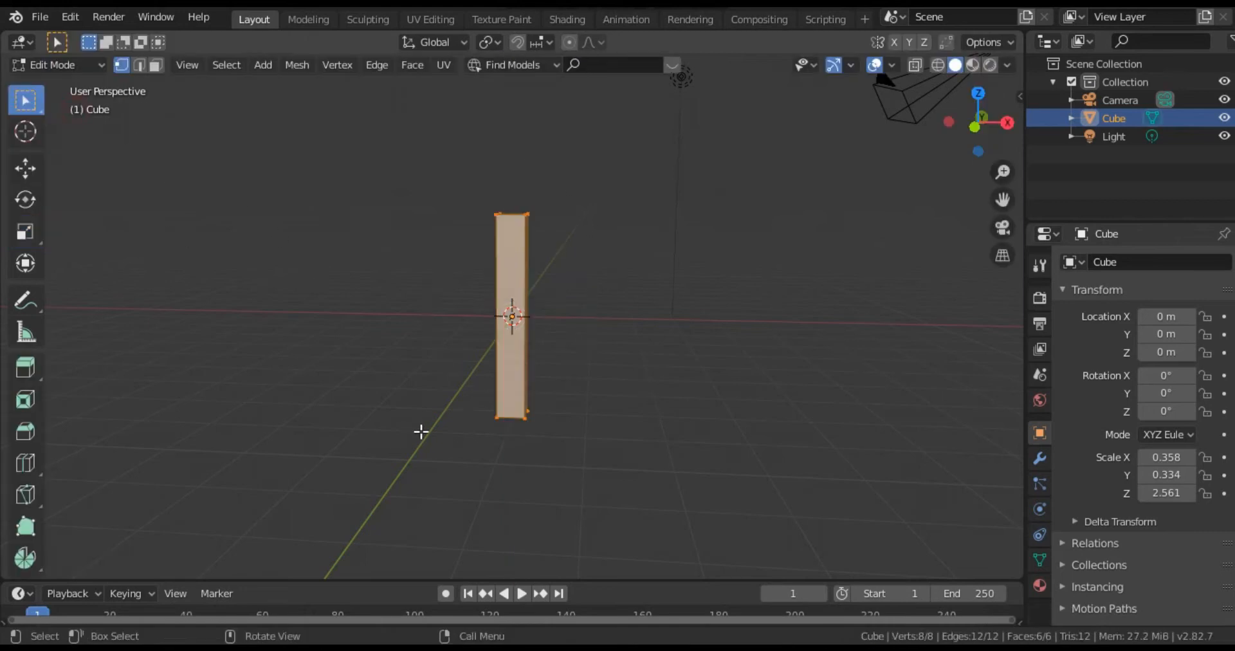
{"action": "left_click", "coordinate": [26, 463]}
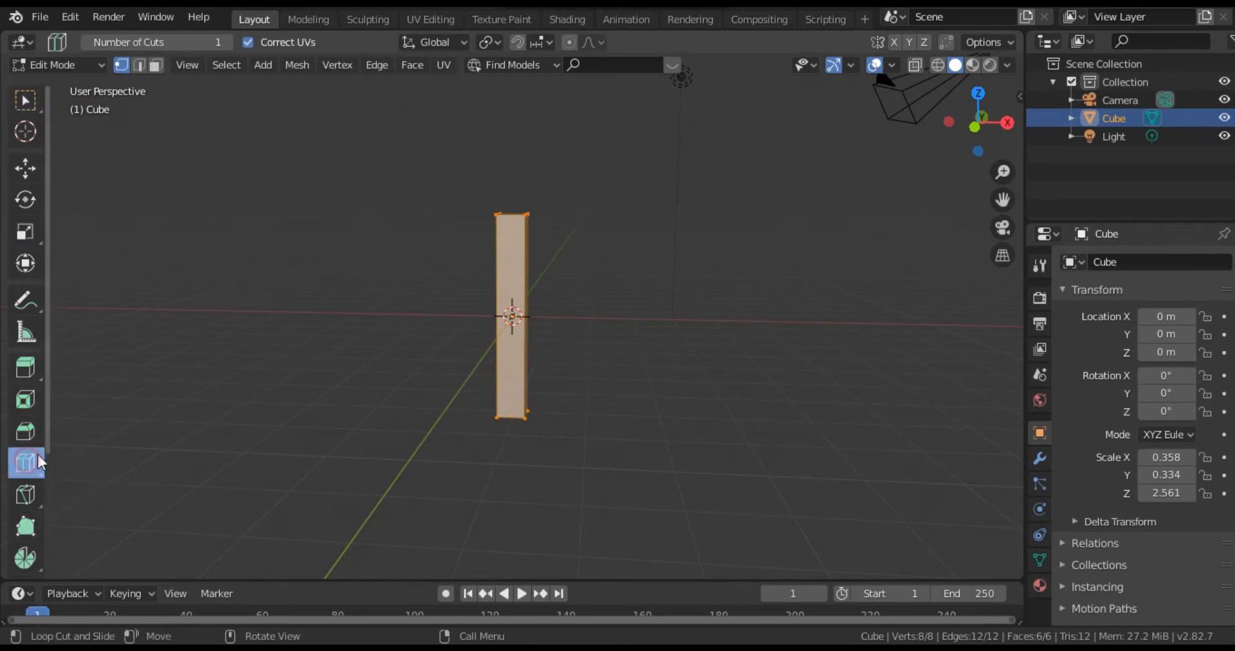
{"action": "left_click", "coordinate": [508, 268]}
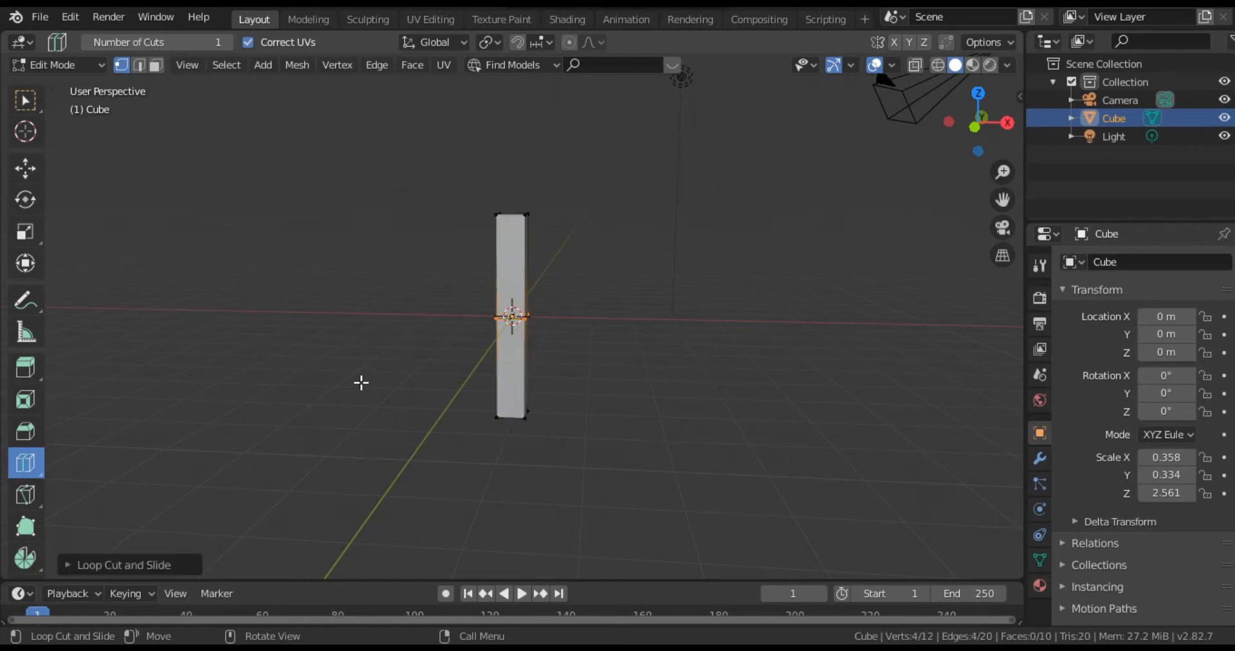
{"action": "left_click", "coordinate": [494, 299]}
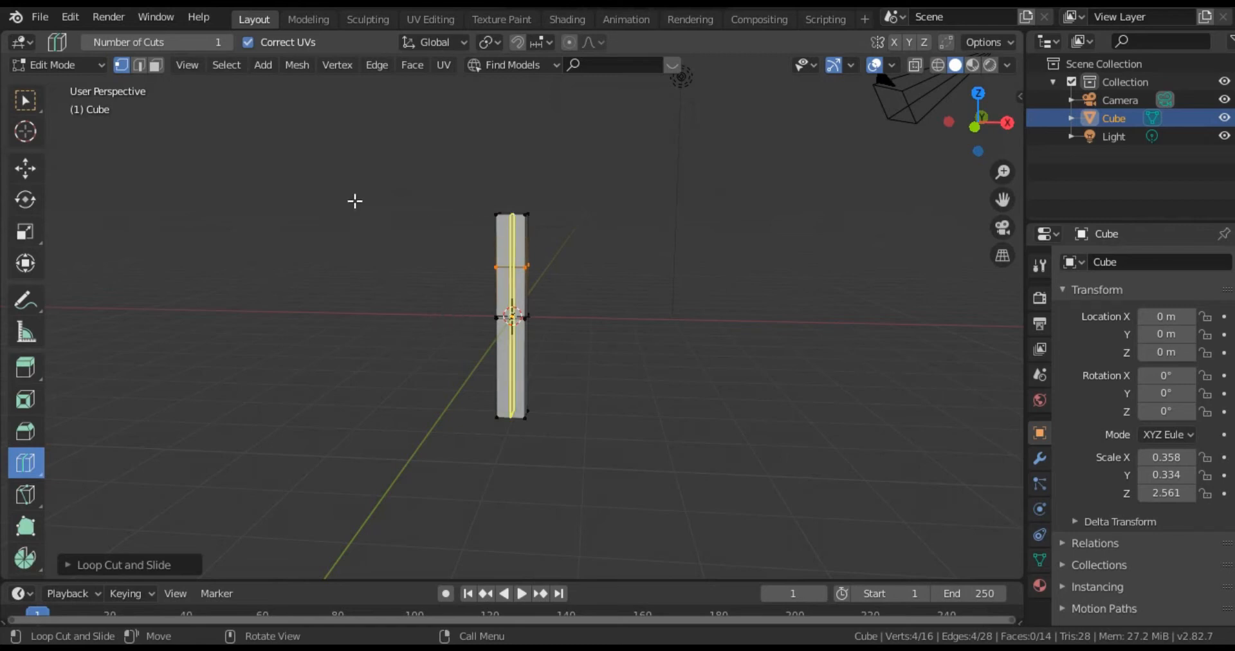
In wireframe display, select the column's four top vertices and move them along negative X to slant the top section.
{"action": "left_click", "coordinate": [939, 65]}
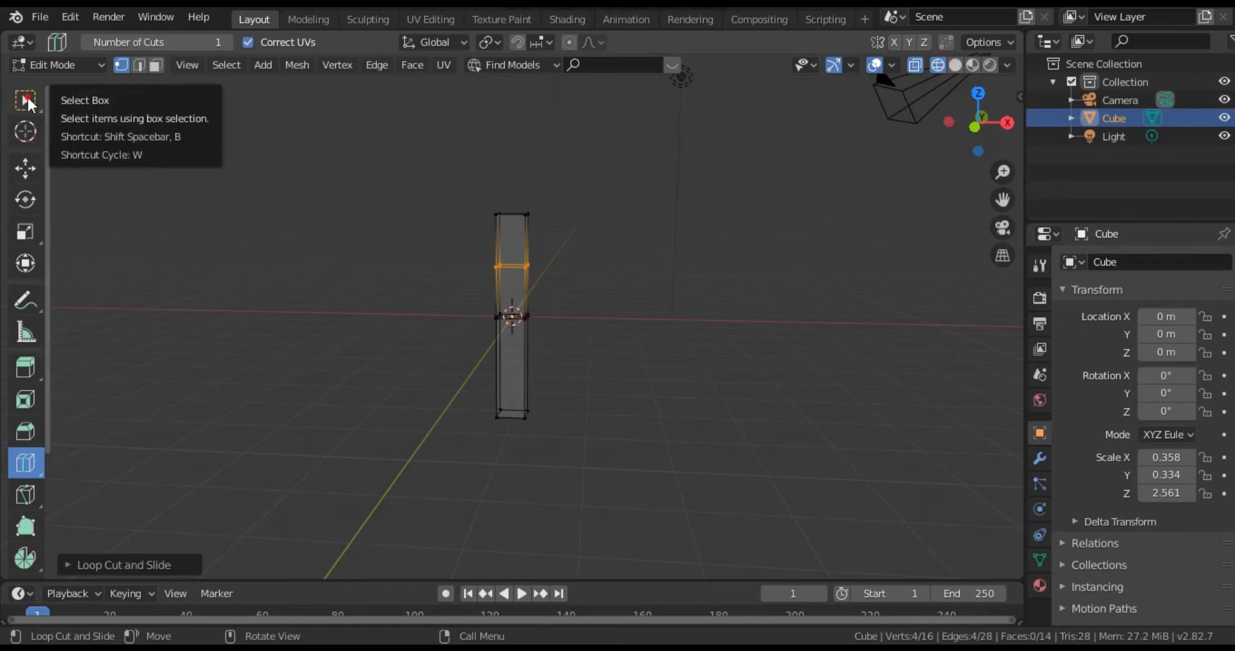
{"action": "left_click", "coordinate": [27, 100]}
{"action": "left_click", "coordinate": [164, 142]}
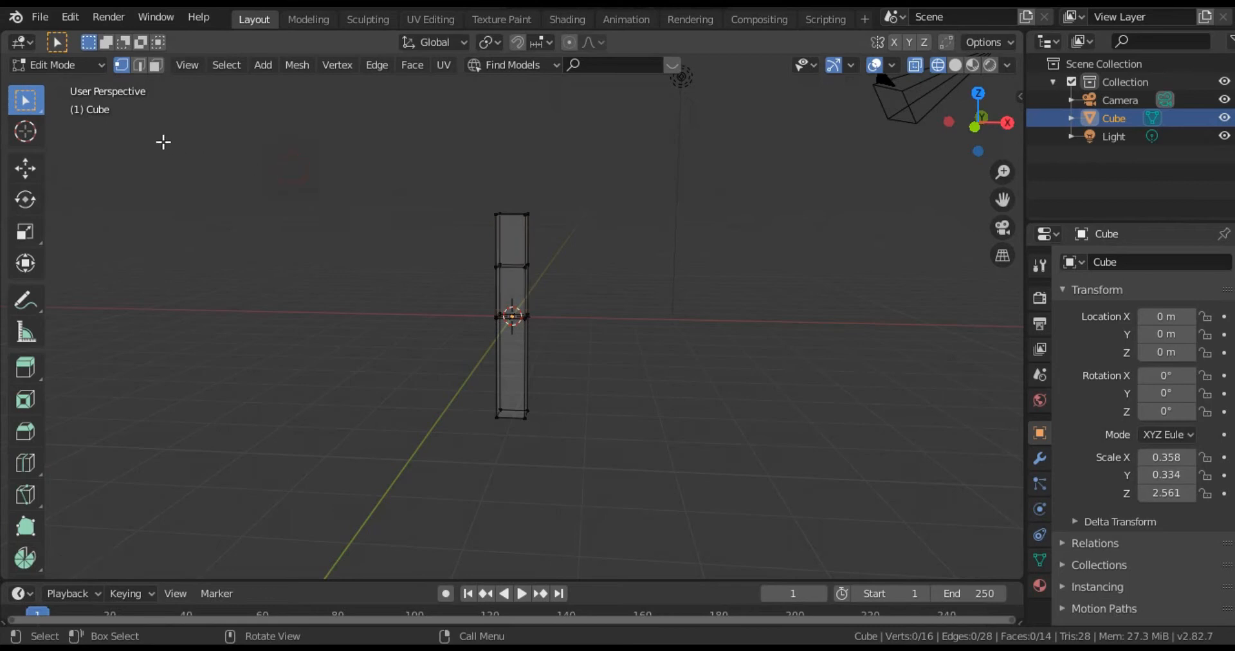
{"action": "left_click_drag", "start_coordinate": [463, 191], "coordinate": [574, 243]}
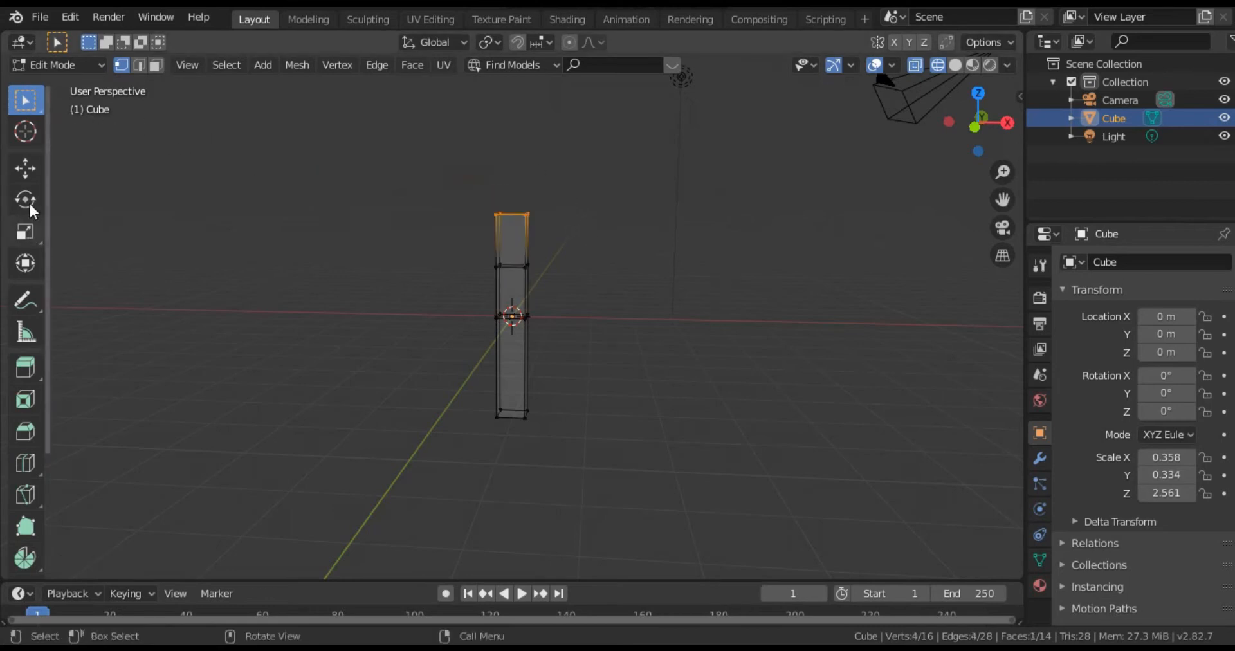
{"action": "left_click", "coordinate": [26, 169]}
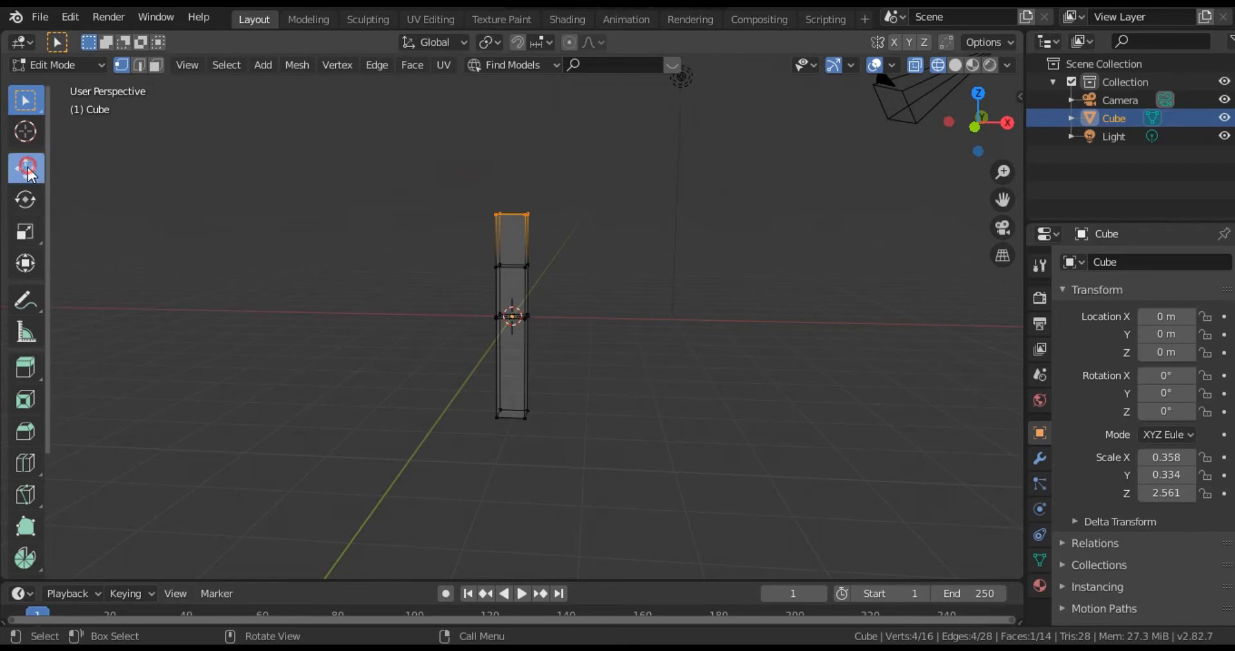
{"action": "left_click_drag", "start_coordinate": [588, 214], "coordinate": [538, 213]}
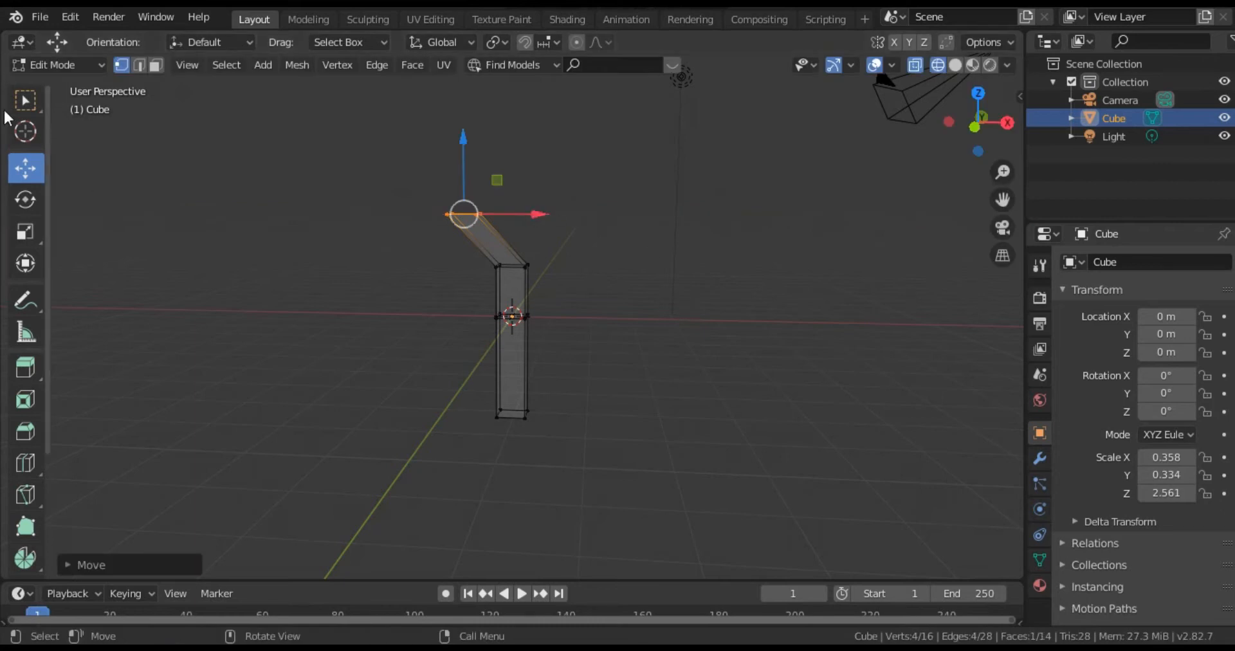
Return to Object Mode and switch the viewport back to solid shading.
{"action": "left_click", "coordinate": [46, 65]}
{"action": "left_click", "coordinate": [51, 87]}
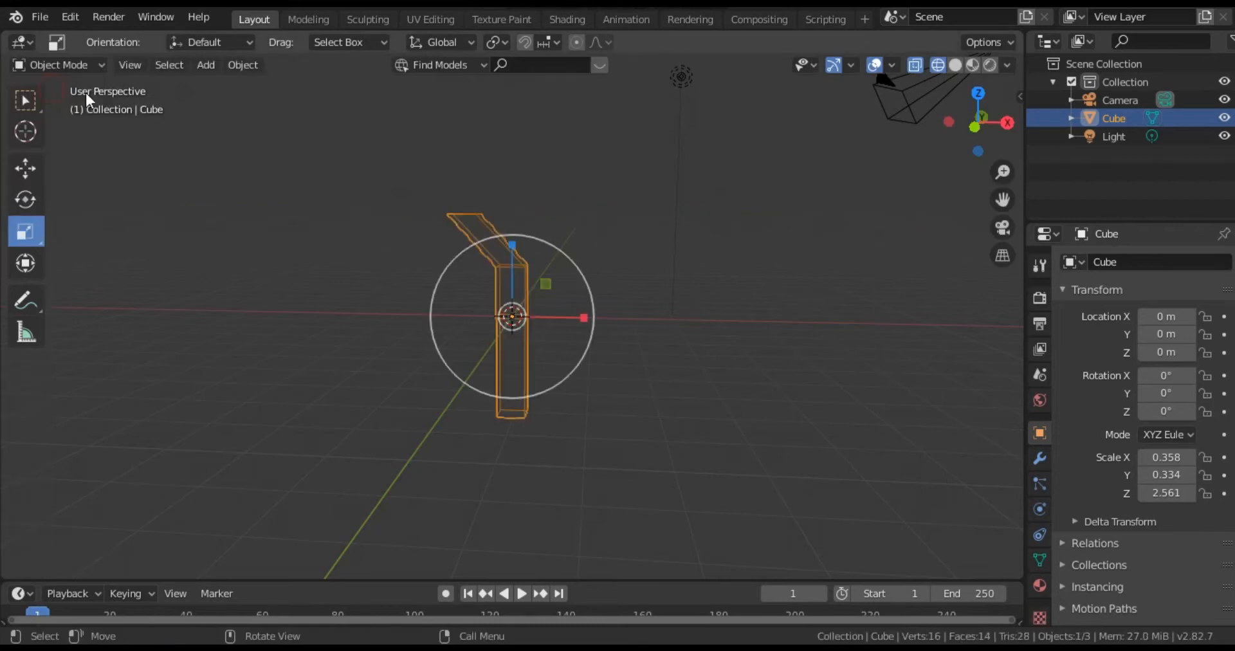
{"action": "left_click", "coordinate": [955, 65]}
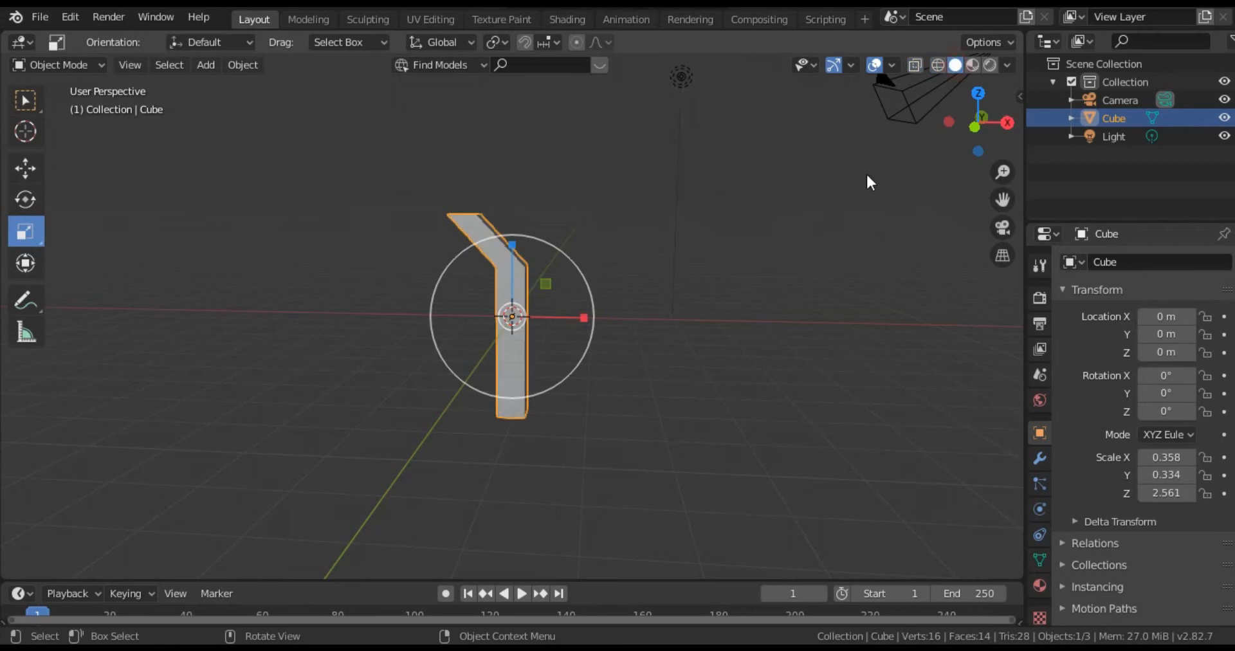
{"action": "middle_click_drag", "start_coordinate": [712, 362], "coordinate": [713, 338]}
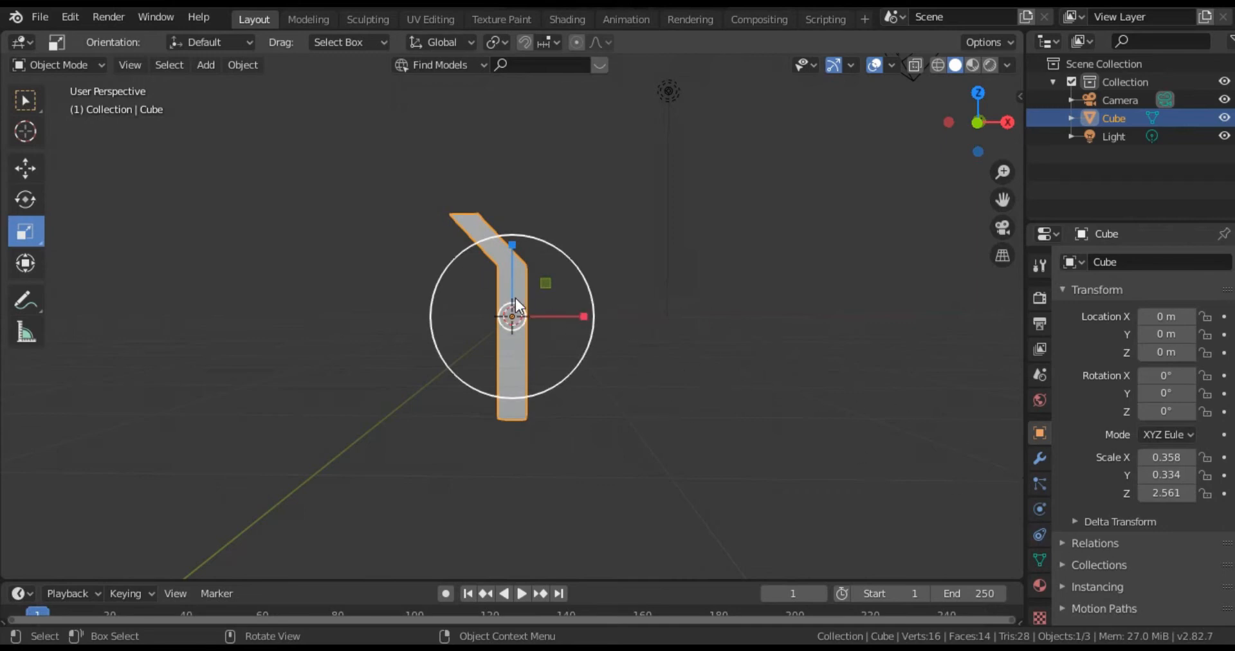
Add a Subdivision Surface modifier to the bent column, set its viewport subdivisions to 4 and apply it.
{"action": "left_click", "coordinate": [1039, 459]}
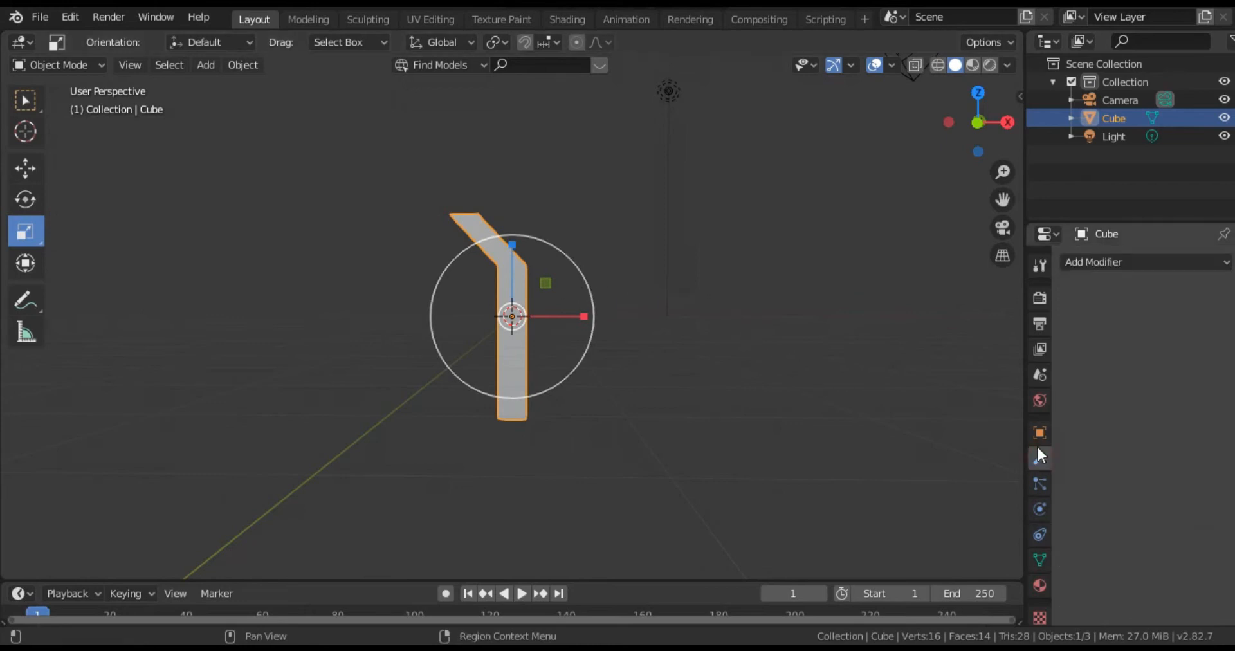
{"action": "left_click", "coordinate": [1110, 257]}
{"action": "left_click", "coordinate": [916, 562]}
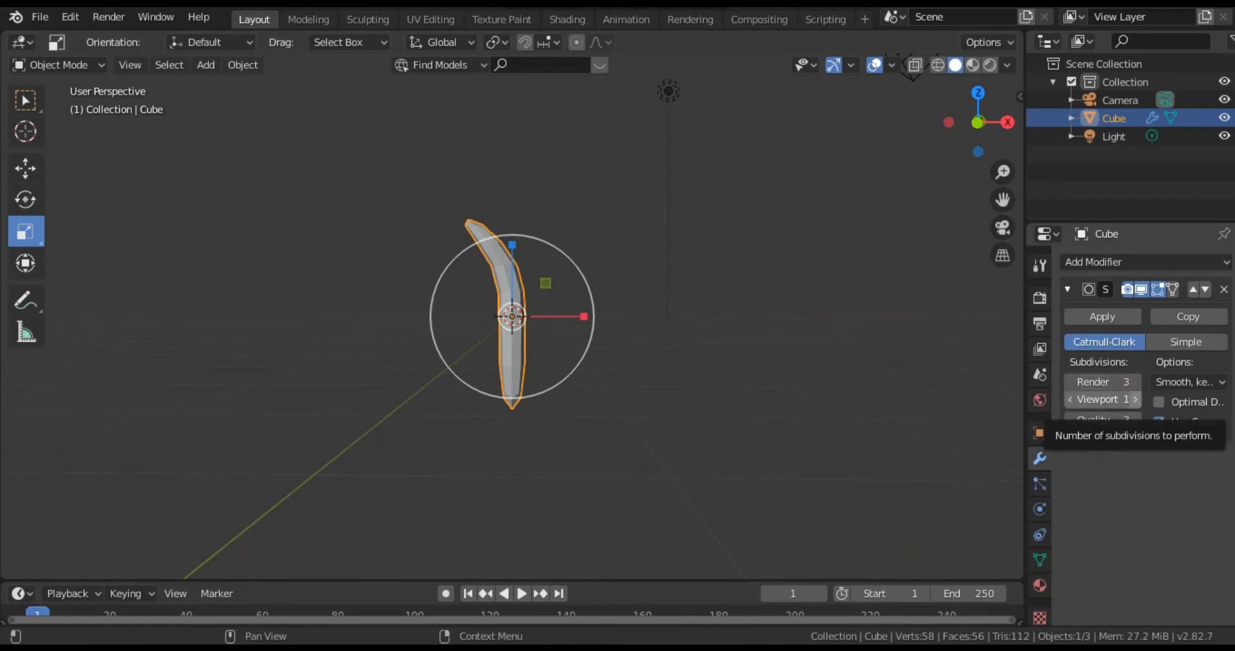
{"action": "left_click", "coordinate": [1136, 399]}
{"action": "left_click", "coordinate": [1136, 400]}
{"action": "left_click", "coordinate": [1137, 400]}
{"action": "left_click", "coordinate": [1137, 400]}
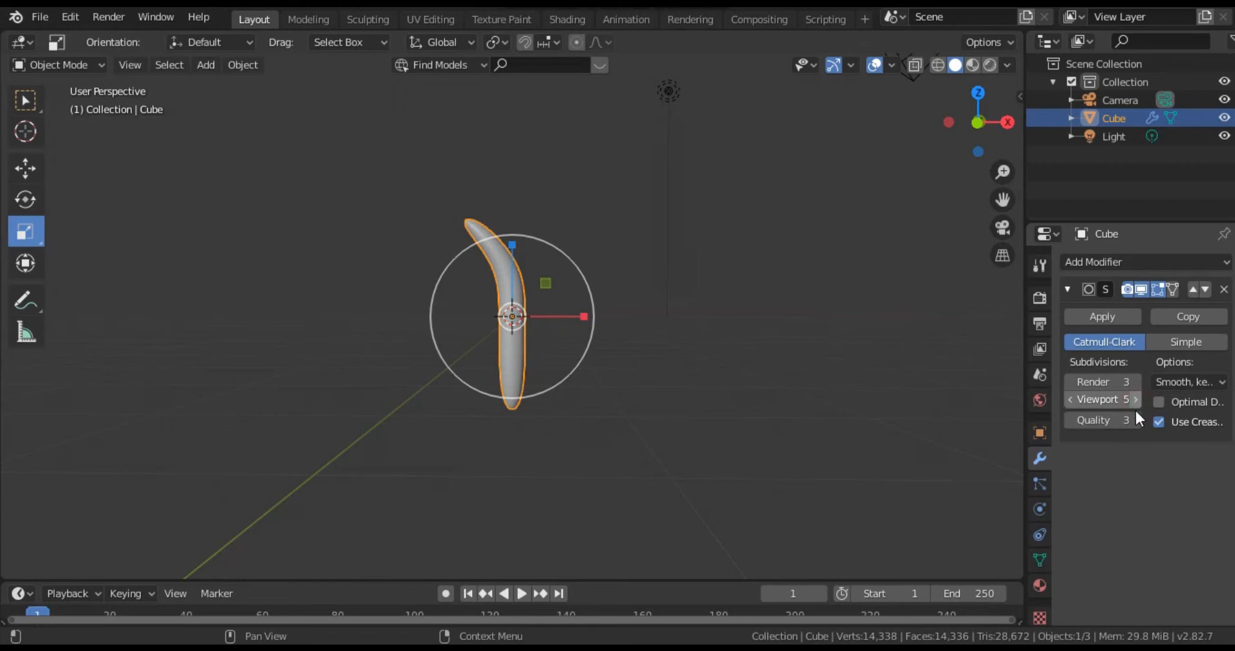
{"action": "left_click", "coordinate": [1069, 399]}
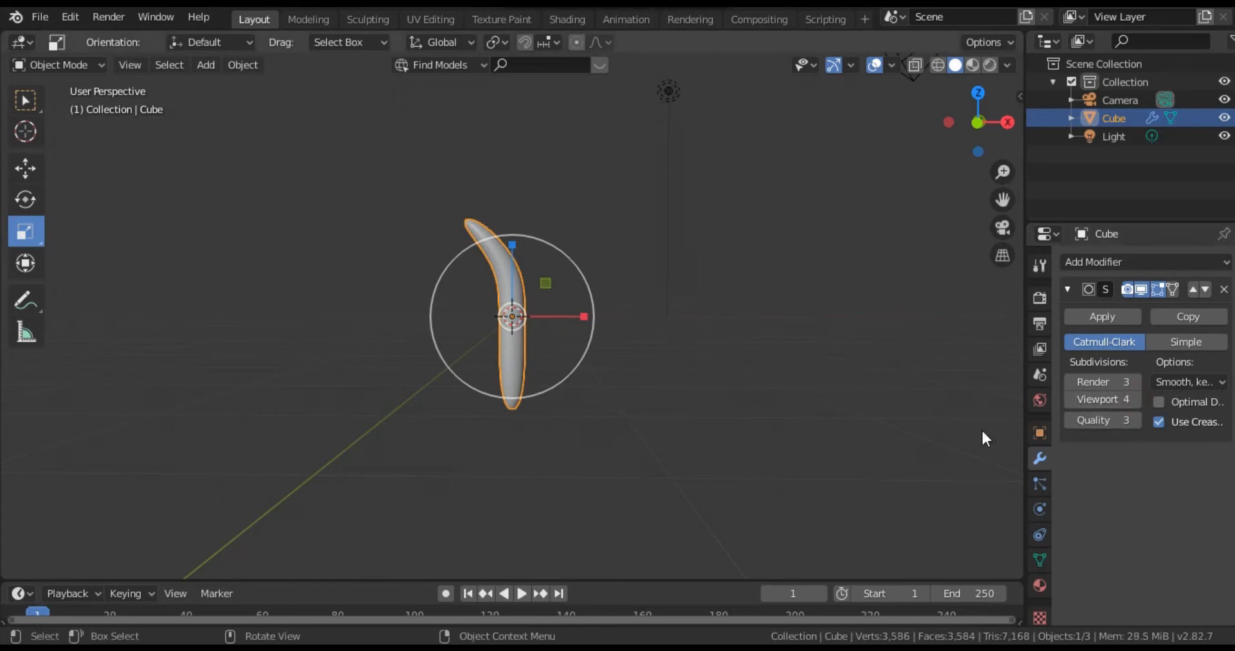
{"action": "left_click", "coordinate": [1116, 316]}
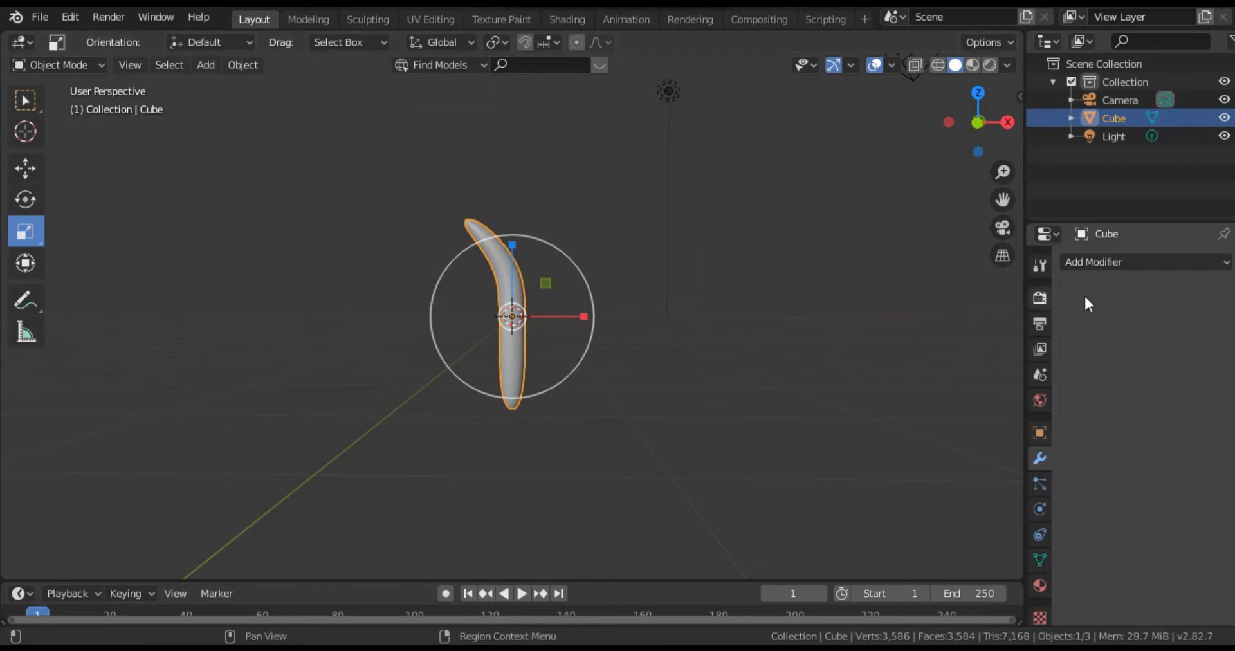
Add a Displace modifier with a new Clouds texture that uses the Improved Perlin noise basis.
{"action": "left_click", "coordinate": [1130, 261]}
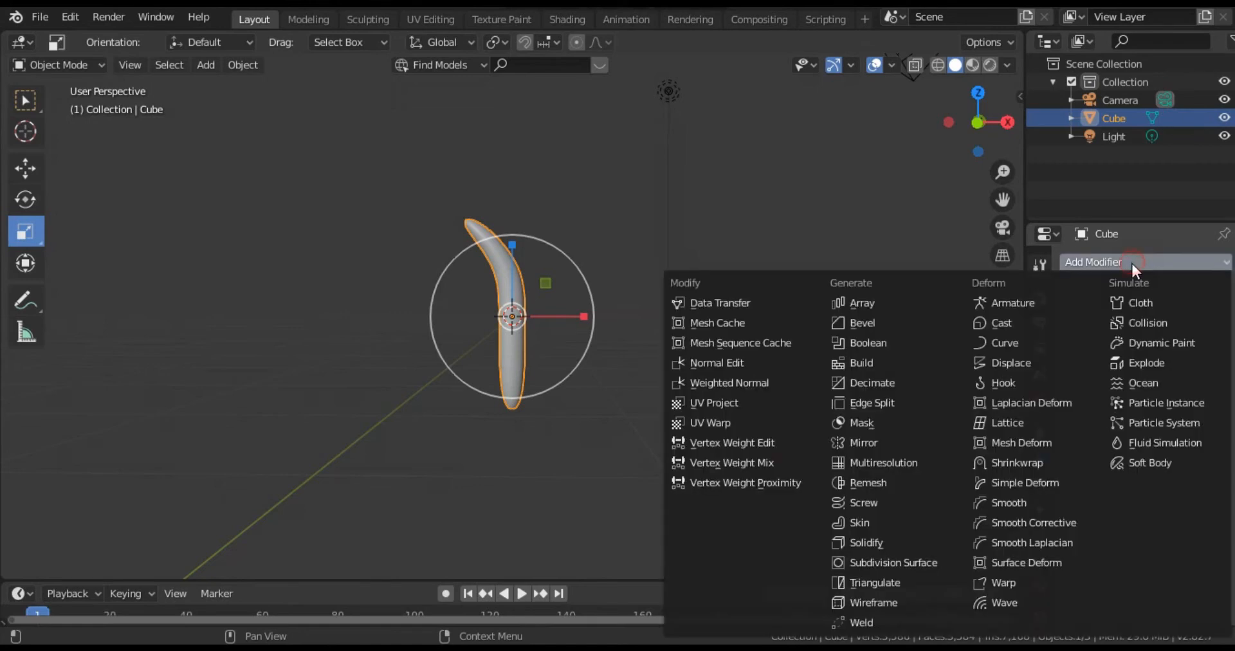
{"action": "left_click", "coordinate": [1026, 360]}
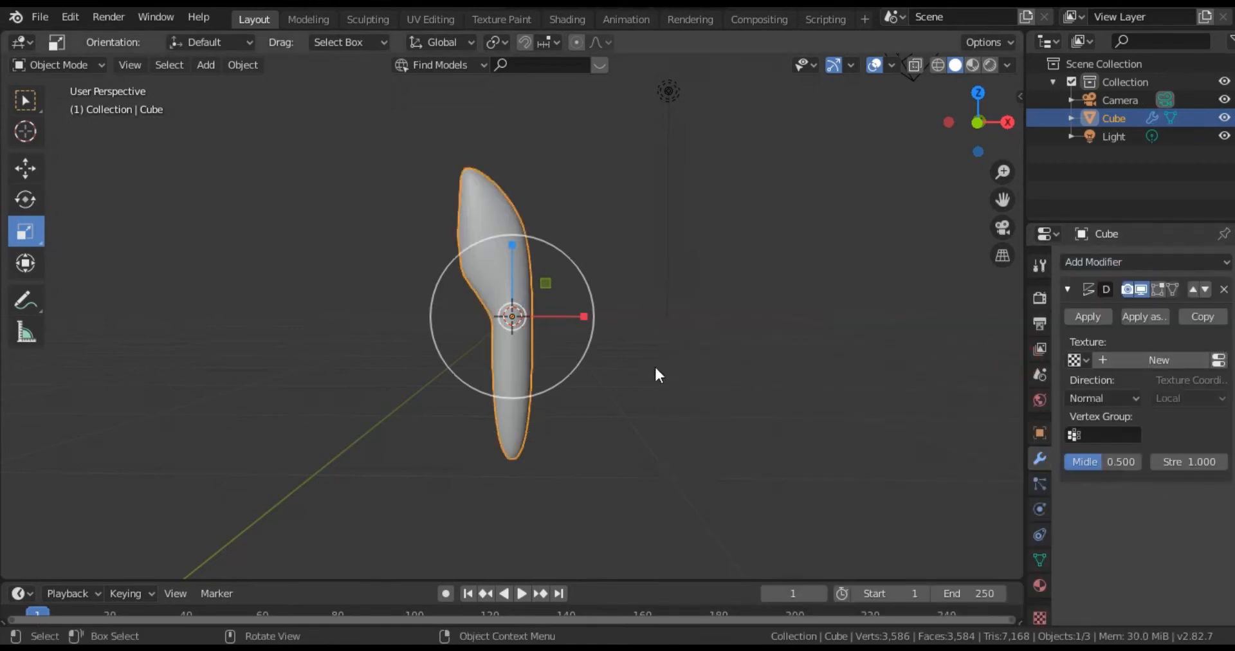
{"action": "left_click", "coordinate": [1218, 361]}
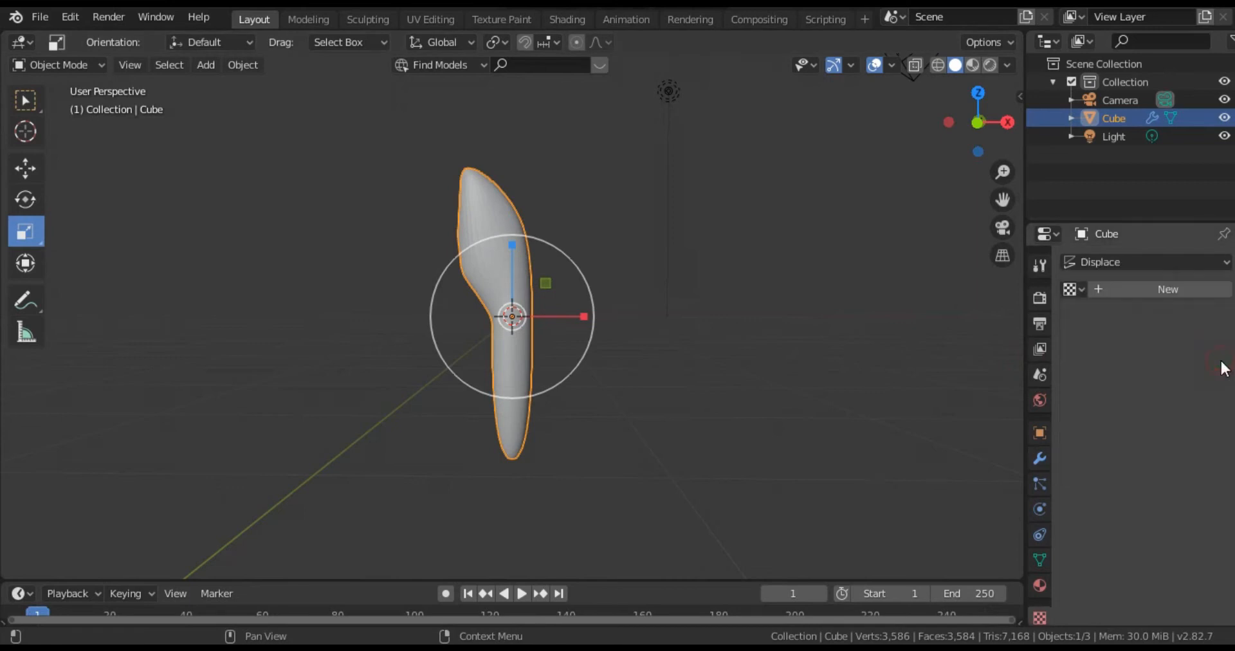
{"action": "left_click", "coordinate": [1179, 285]}
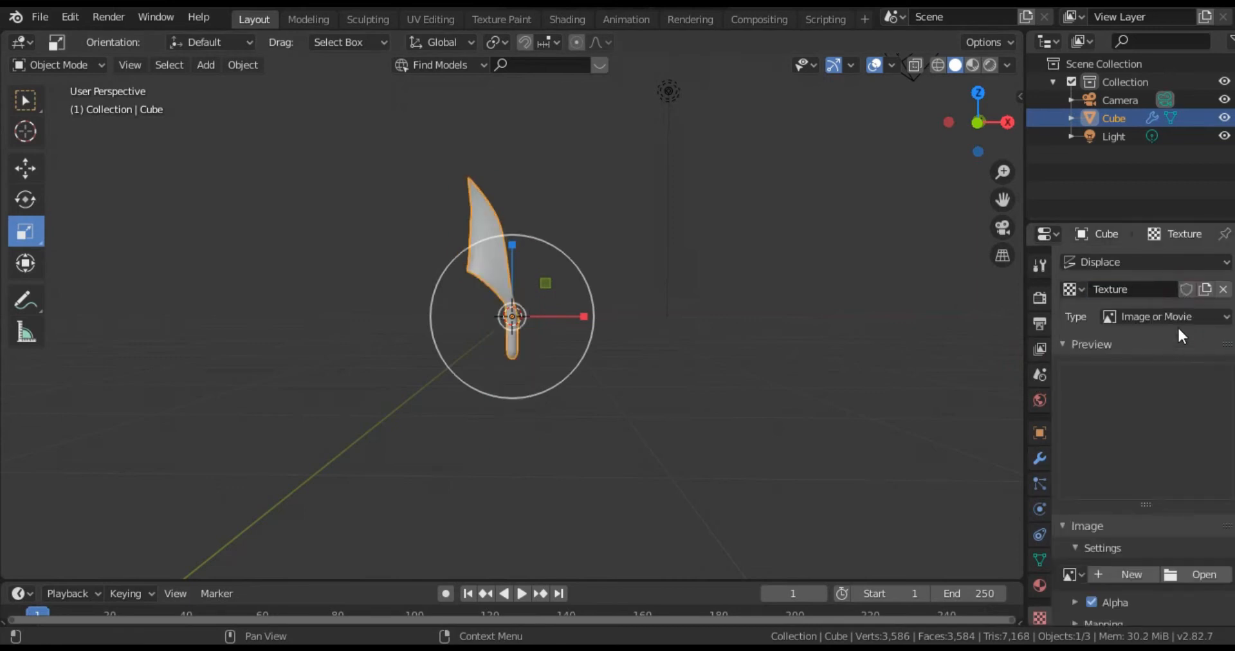
{"action": "left_click", "coordinate": [1176, 311]}
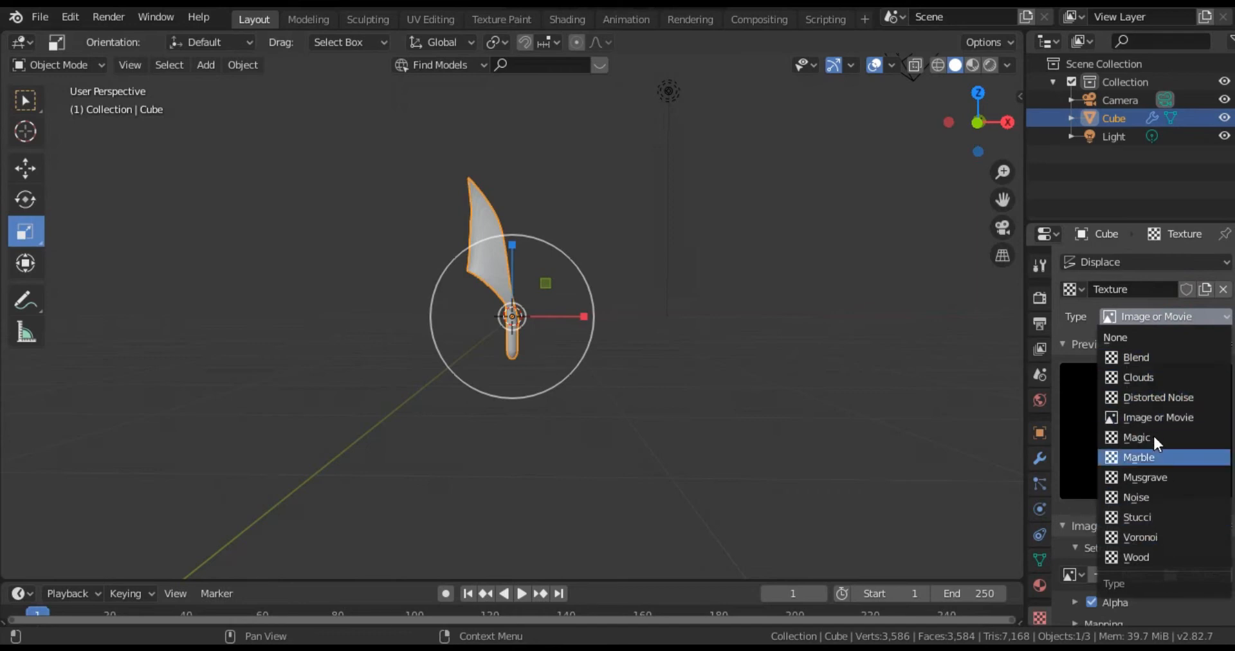
{"action": "left_click", "coordinate": [1146, 377]}
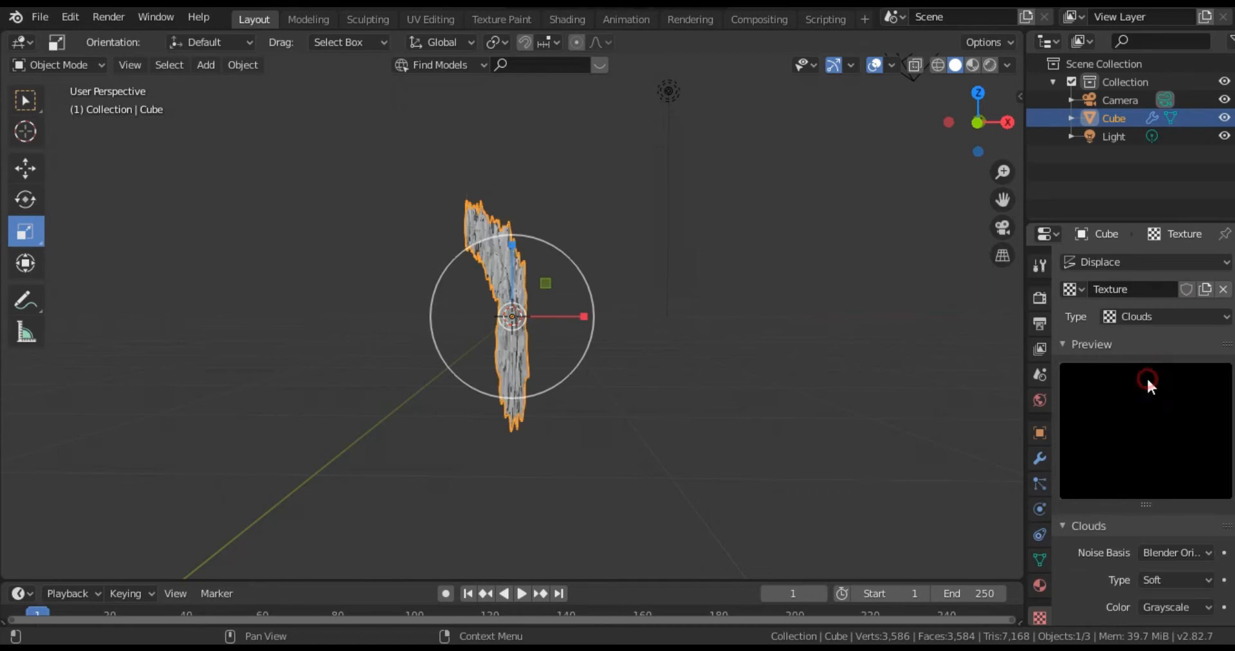
{"action": "left_click", "coordinate": [1172, 551]}
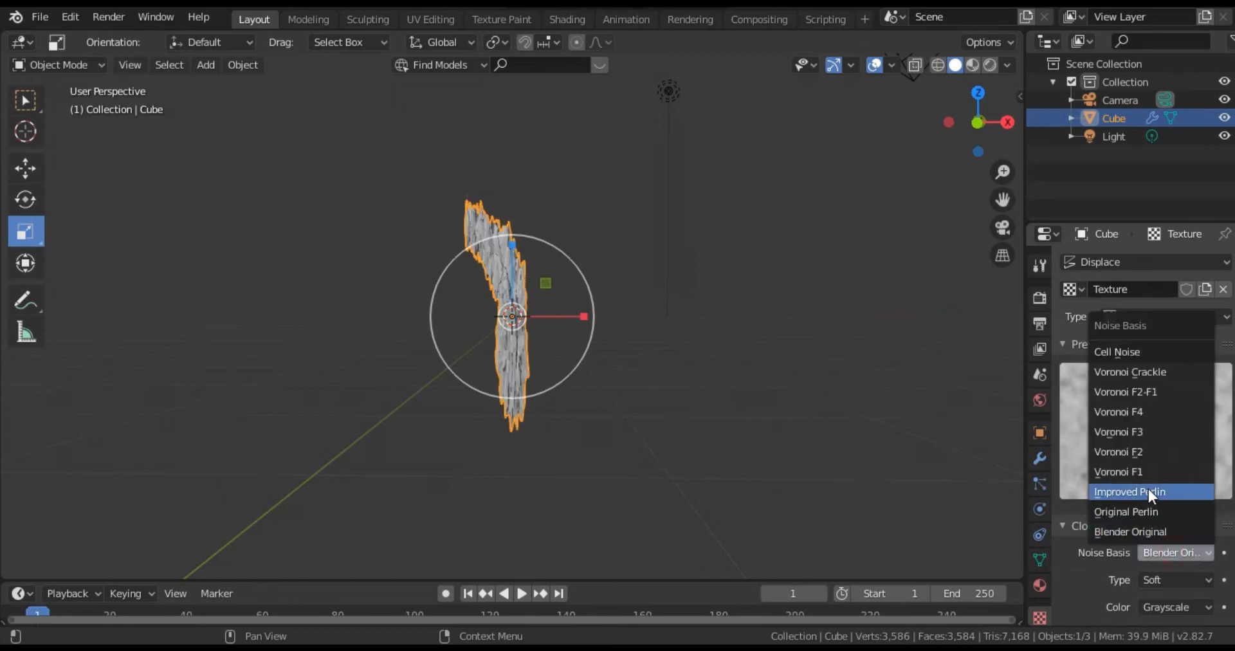
{"action": "left_click", "coordinate": [1150, 492]}
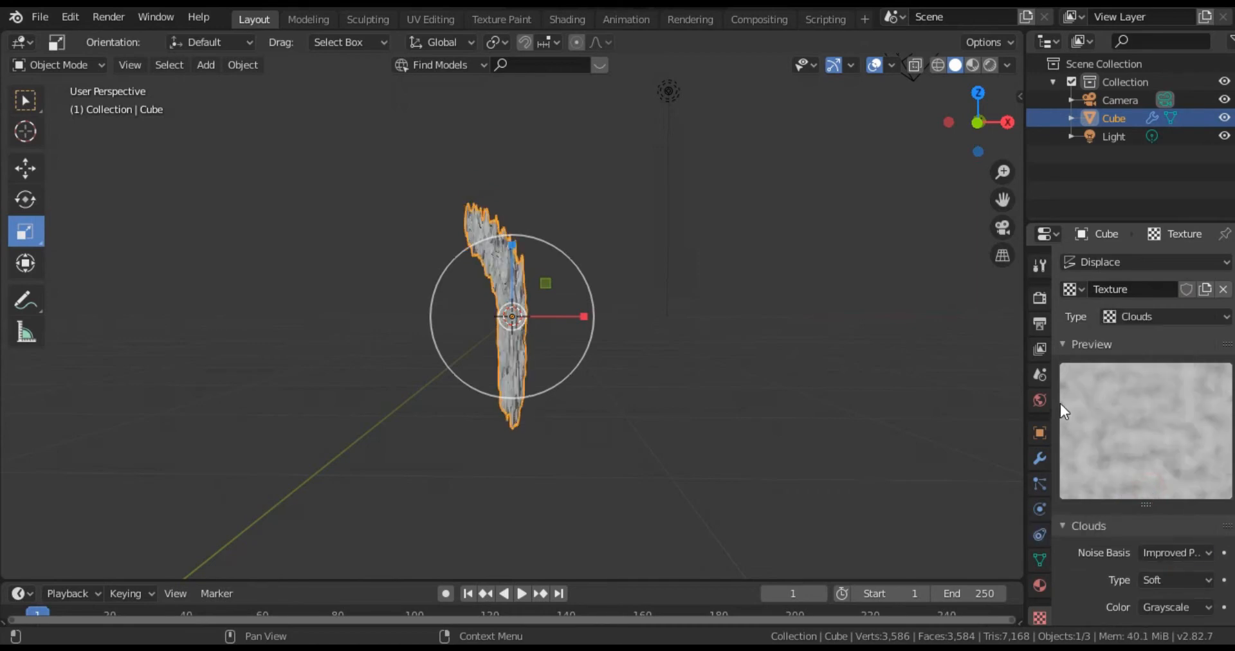
Set the Displace modifier's strength to 0.1.
{"action": "left_click", "coordinate": [1040, 457]}
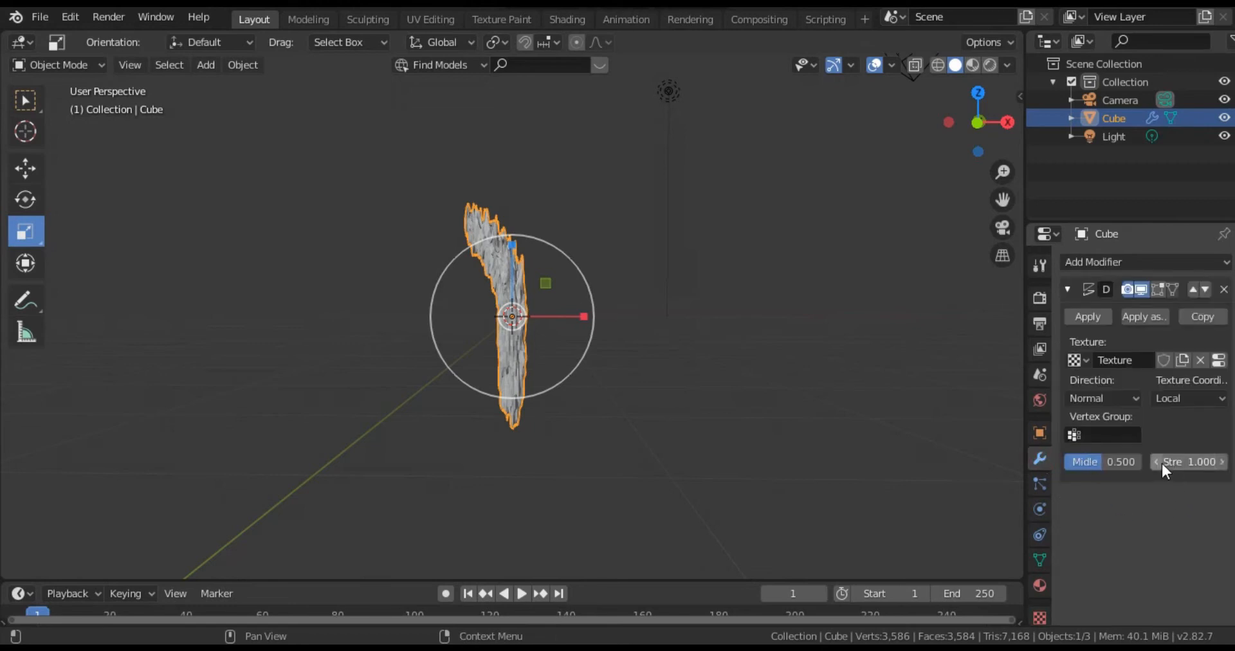
{"action": "left_click_drag", "start_coordinate": [1161, 464], "coordinate": [1157, 465]}
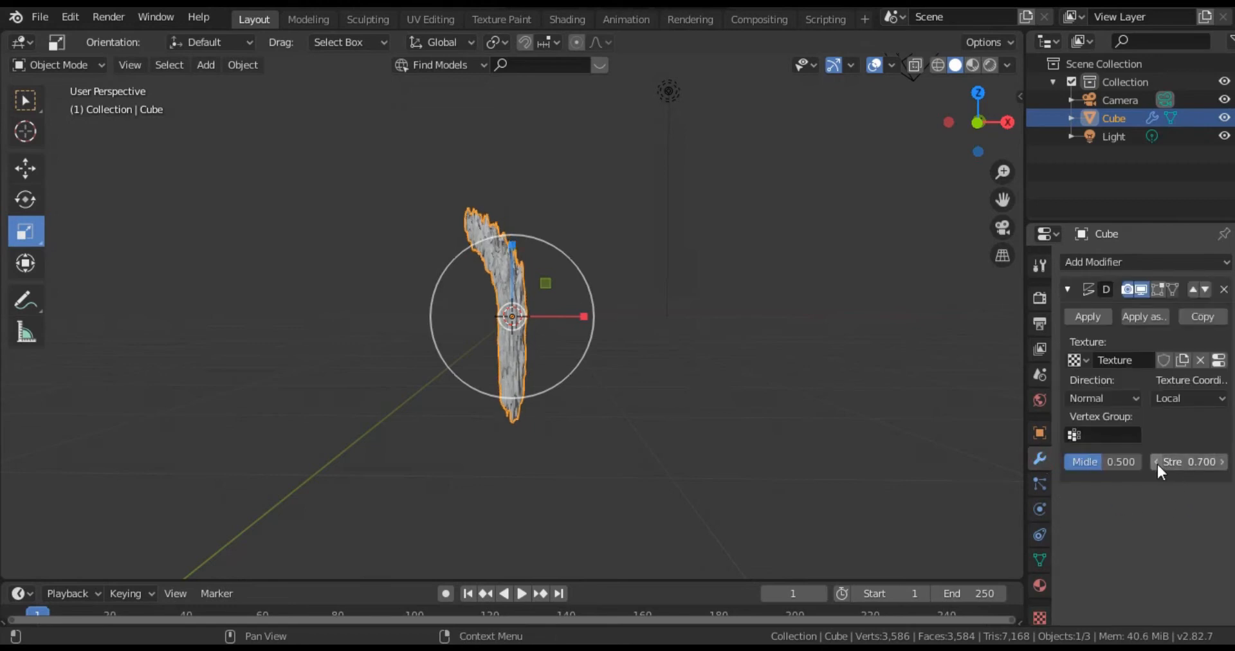
{"action": "left_click", "coordinate": [1157, 465]}
{"action": "left_click", "coordinate": [1157, 465]}
{"action": "left_click", "coordinate": [1157, 465]}
{"action": "left_click", "coordinate": [1157, 465]}
{"action": "left_click", "coordinate": [1158, 465]}
{"action": "left_click", "coordinate": [1158, 465]}
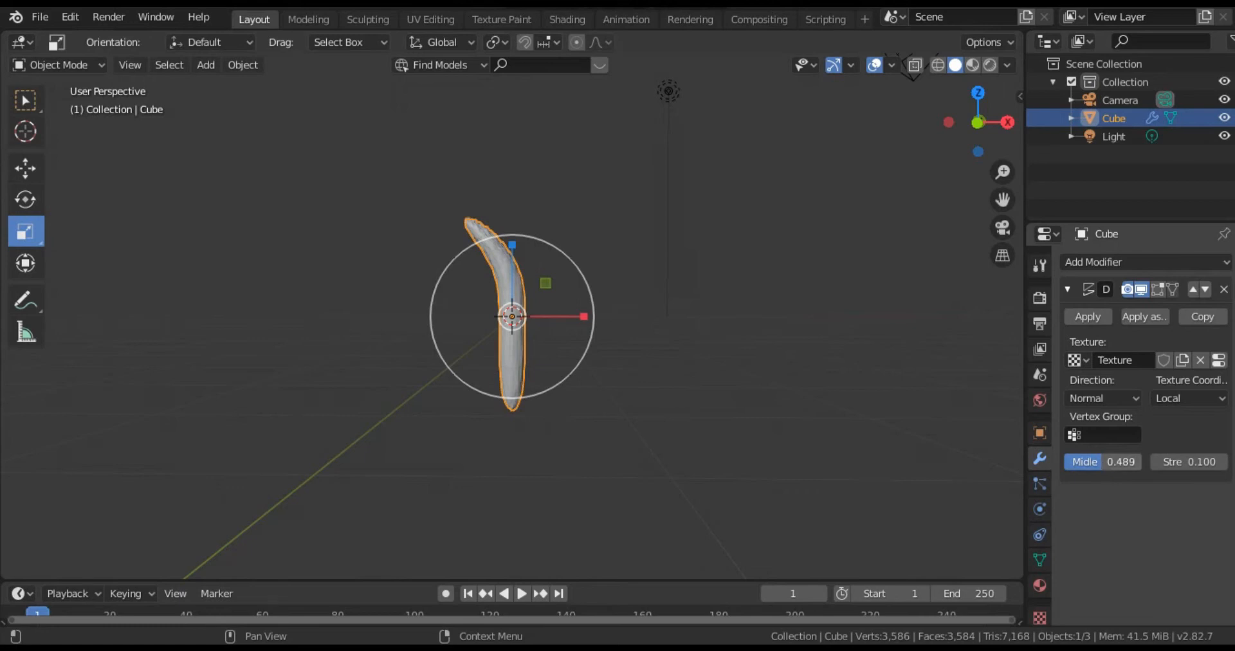
Set the Displace modifier's midlevel to 0.259 and deselect the rod.
{"action": "left_click_drag", "start_coordinate": [1102, 462], "coordinate": [1083, 461]}
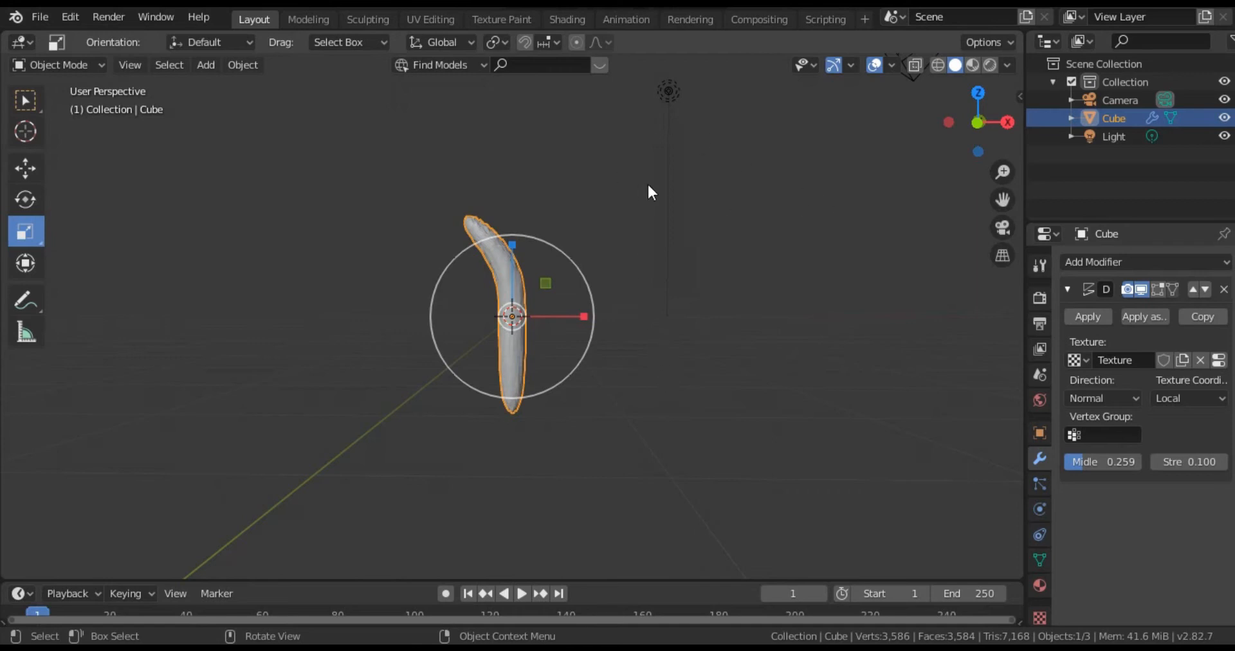
{"action": "left_click", "coordinate": [740, 323]}
{"action": "mouse_move", "coordinate": [700, 401]}
{"action": "middle_mouse_down"}
{"action": "mouse_move", "coordinate": [397, 450]}
{"action": "mouse_move", "coordinate": [864, 370]}
{"action": "mouse_move", "coordinate": [618, 433]}
{"action": "mouse_move", "coordinate": [658, 407]}
{"action": "mouse_move", "coordinate": [690, 409]}
{"action": "middle_mouse_up"}
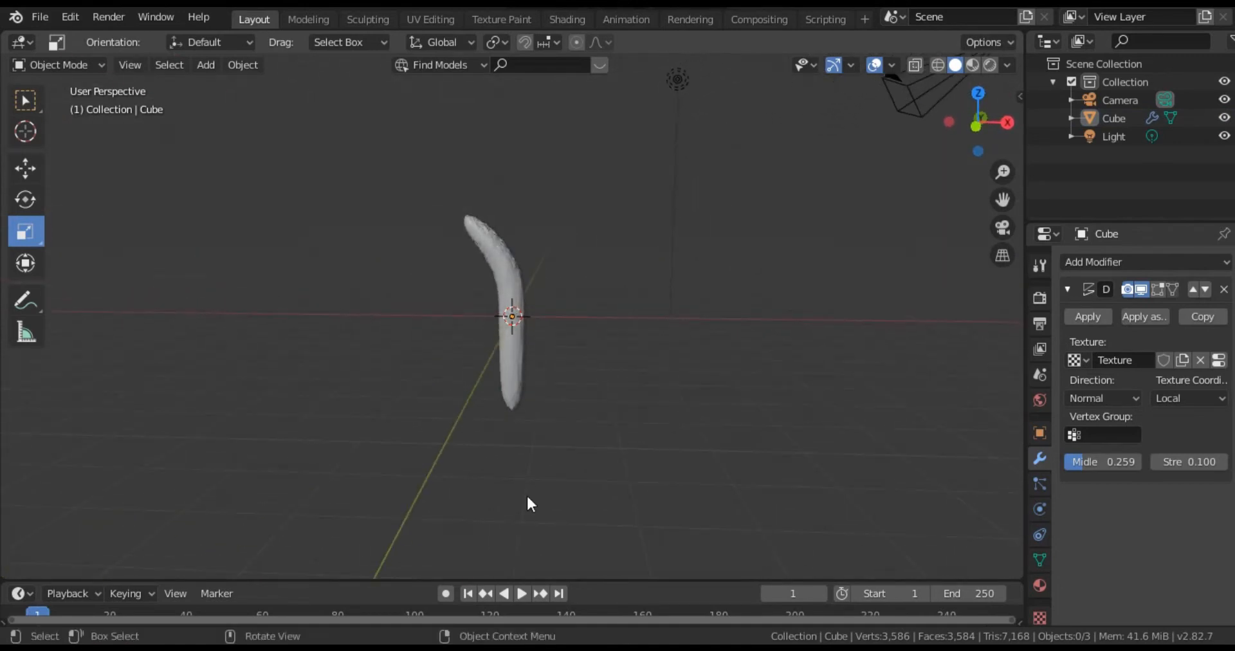
Switch the viewport to rendered shading and turn the timeline area into an enlarged Shader Editor.
{"action": "left_click", "coordinate": [989, 65]}
{"action": "left_click", "coordinate": [21, 594]}
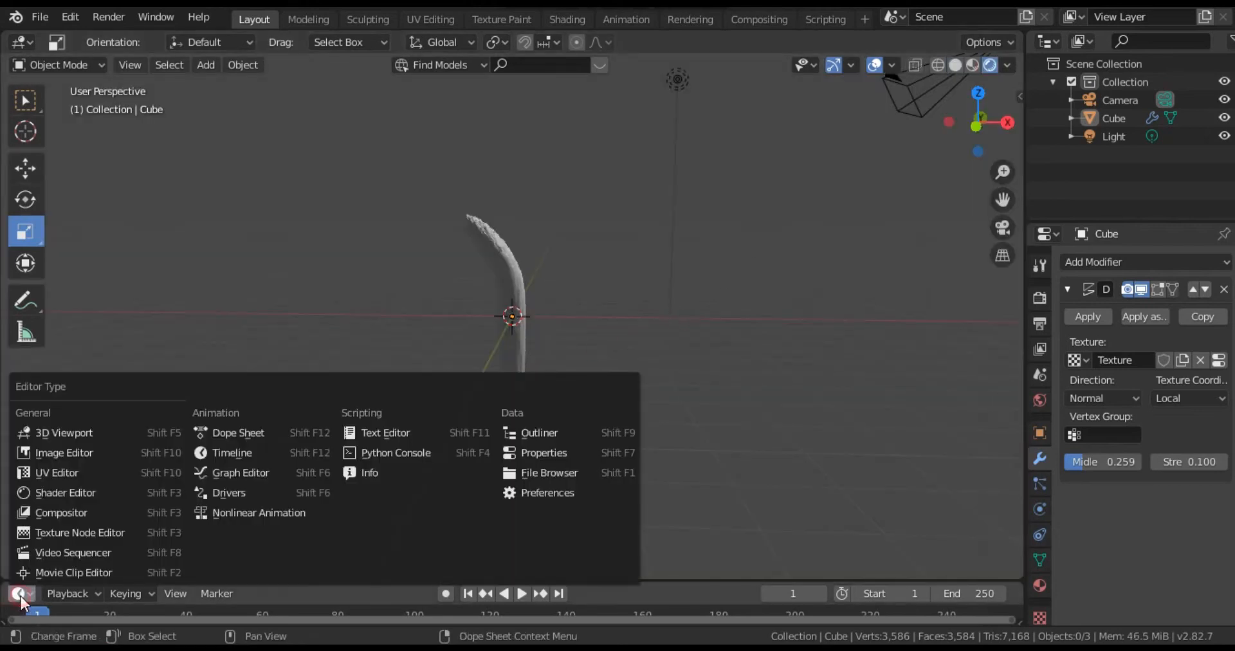
{"action": "left_click", "coordinate": [68, 493]}
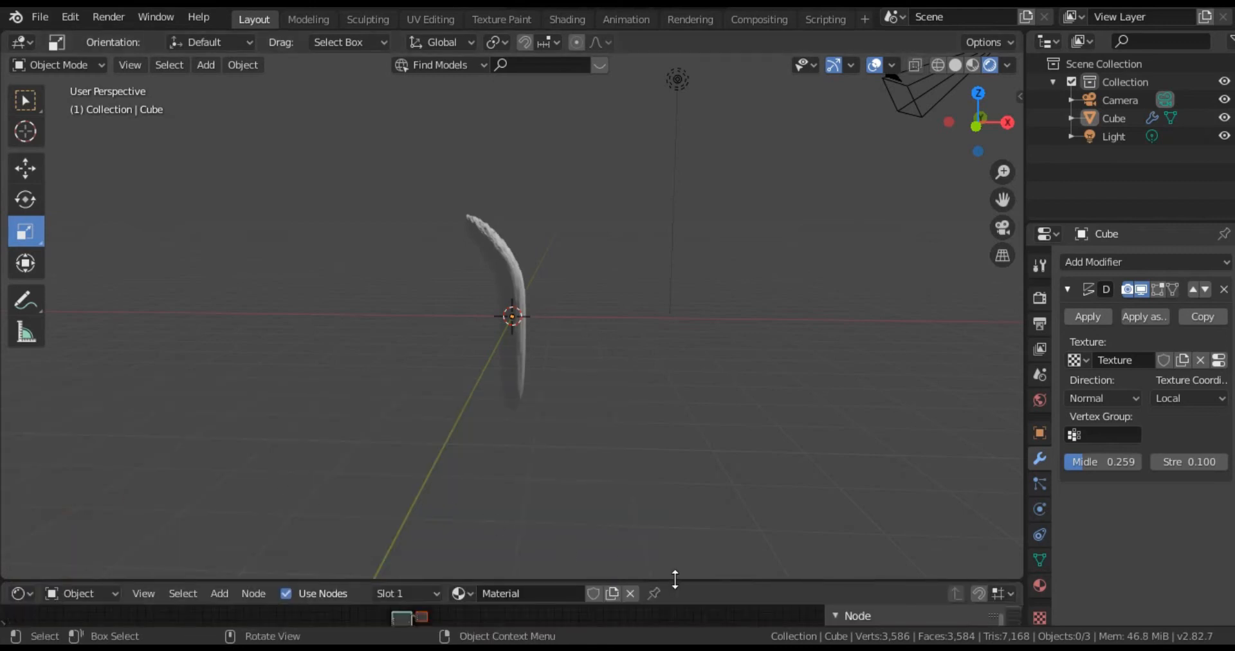
{"action": "left_click_drag", "start_coordinate": [675, 579], "coordinate": [675, 335]}
{"action": "scroll", "coordinate": [409, 458], "scroll_direction": "up", "scroll_amount": 5}
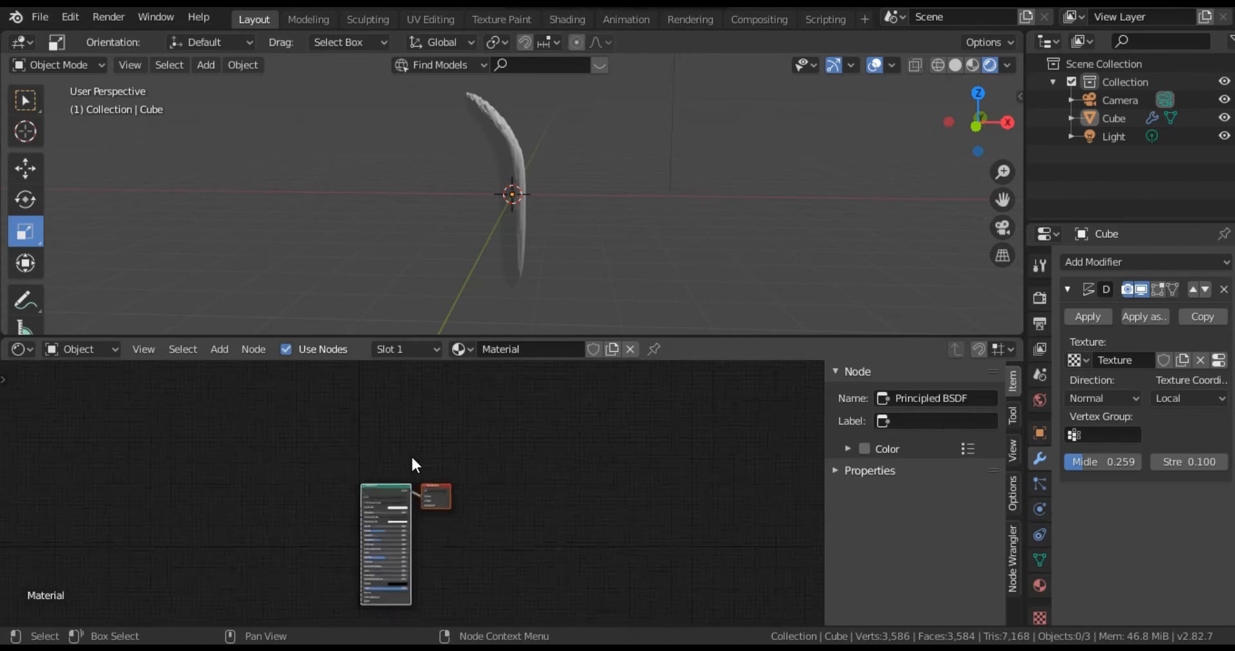
Delete the rod material's Principled BSDF node and add a Fresnel node well before the Material Output.
{"action": "left_click_drag", "start_coordinate": [385, 492], "coordinate": [498, 453]}
{"action": "left_click", "coordinate": [466, 437]}
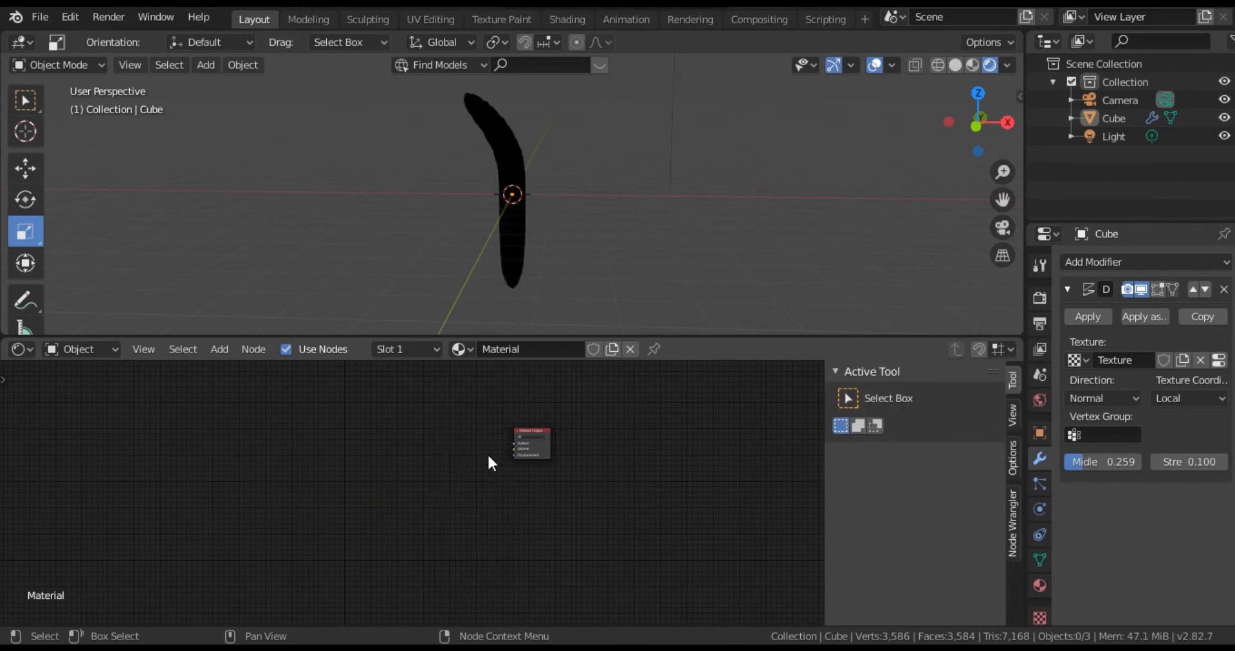
{"action": "left_click", "coordinate": [225, 350]}
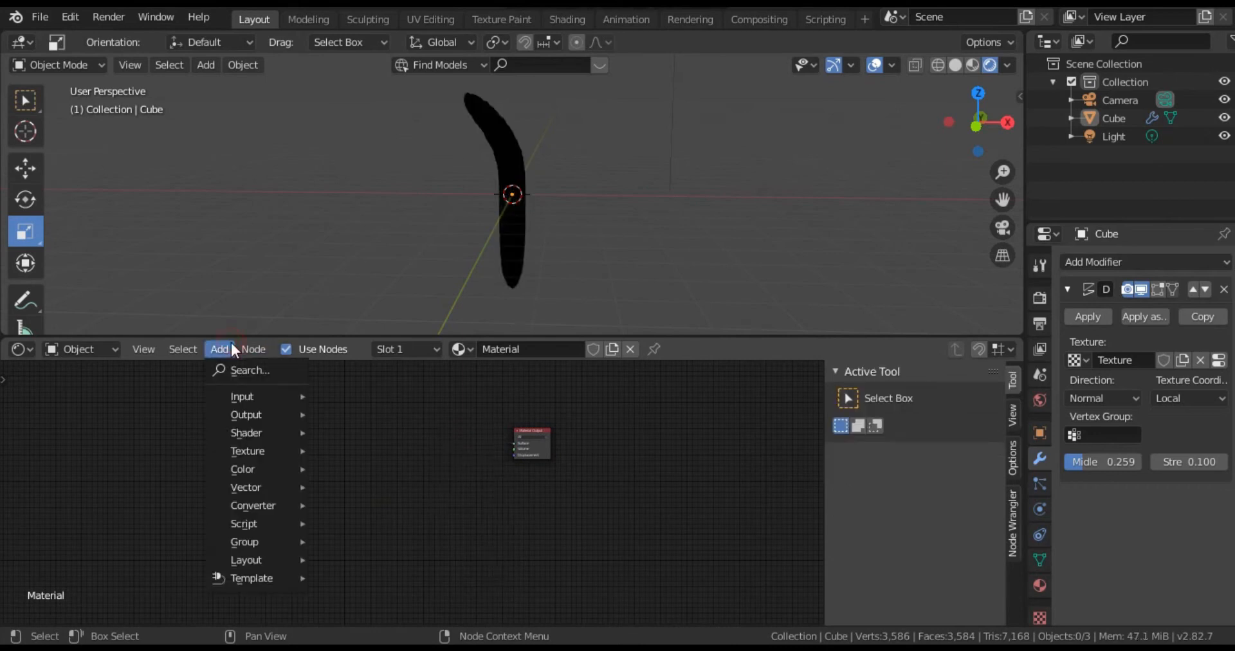
{"action": "mouse_move", "coordinate": [244, 397]}
{"action": "left_click", "coordinate": [365, 116]}
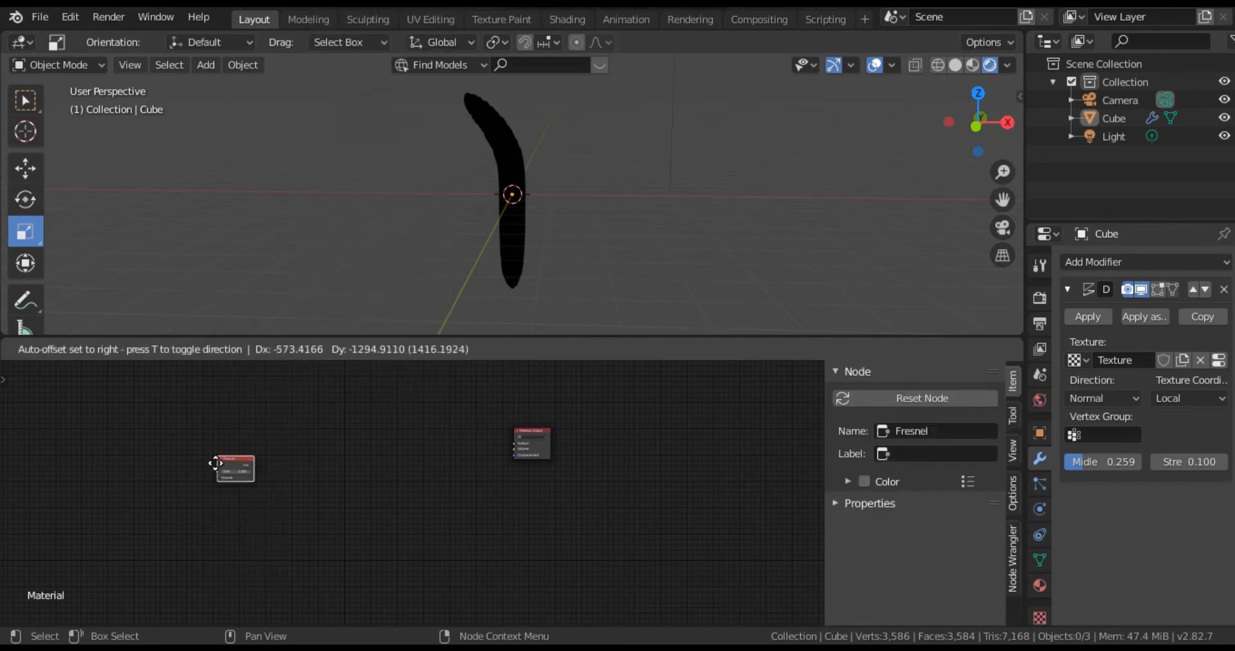
{"action": "left_click", "coordinate": [279, 442]}
{"action": "scroll", "coordinate": [350, 437], "scroll_direction": "up", "scroll_amount": 2}
Add an Emission shader between the Fresnel and Material Output nodes and set its color to red.
{"action": "left_click", "coordinate": [220, 349]}
{"action": "mouse_move", "coordinate": [254, 432]}
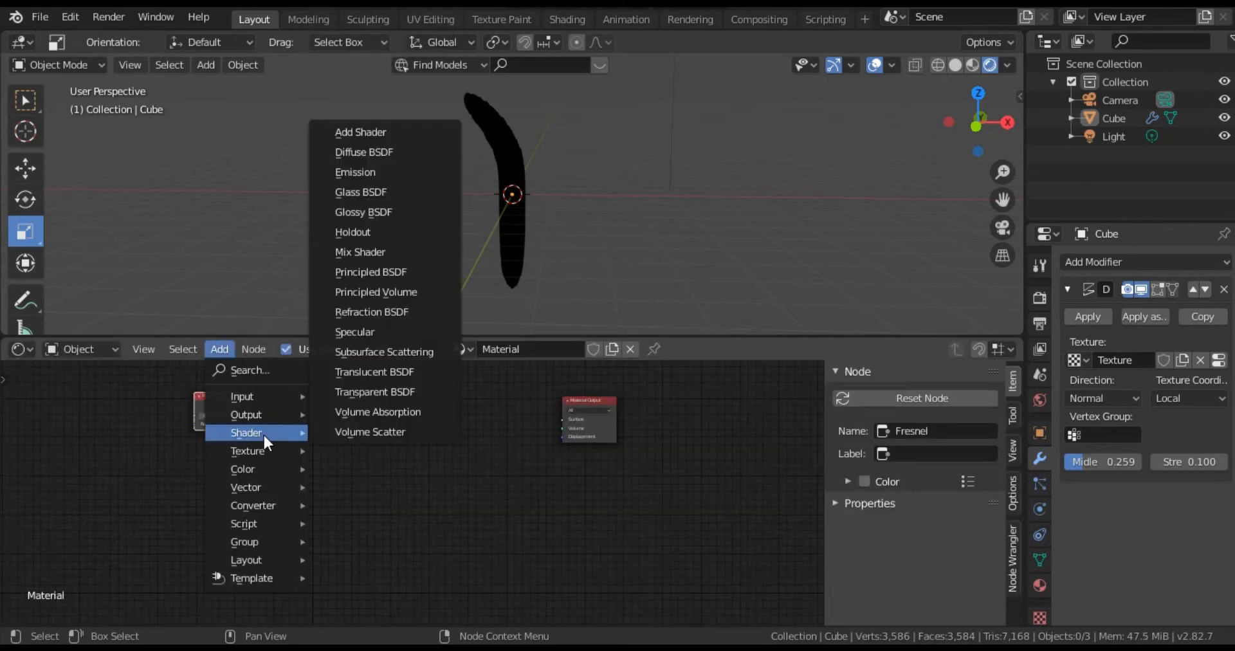
{"action": "left_click", "coordinate": [384, 173]}
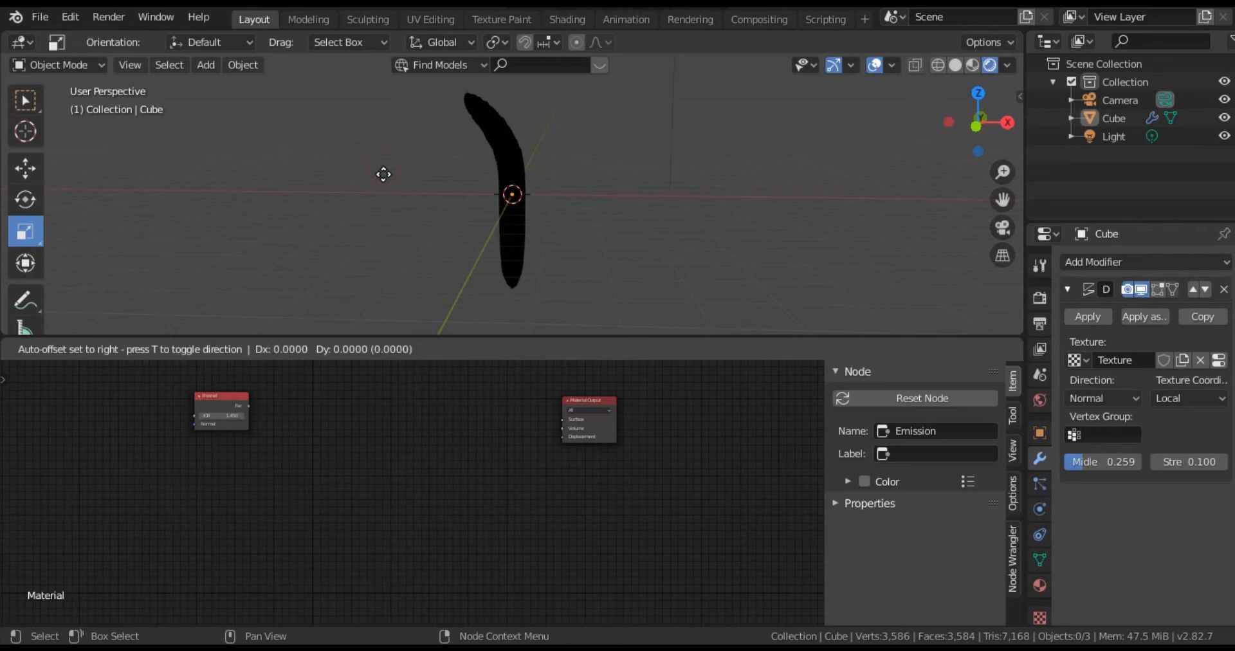
{"action": "left_click", "coordinate": [378, 422]}
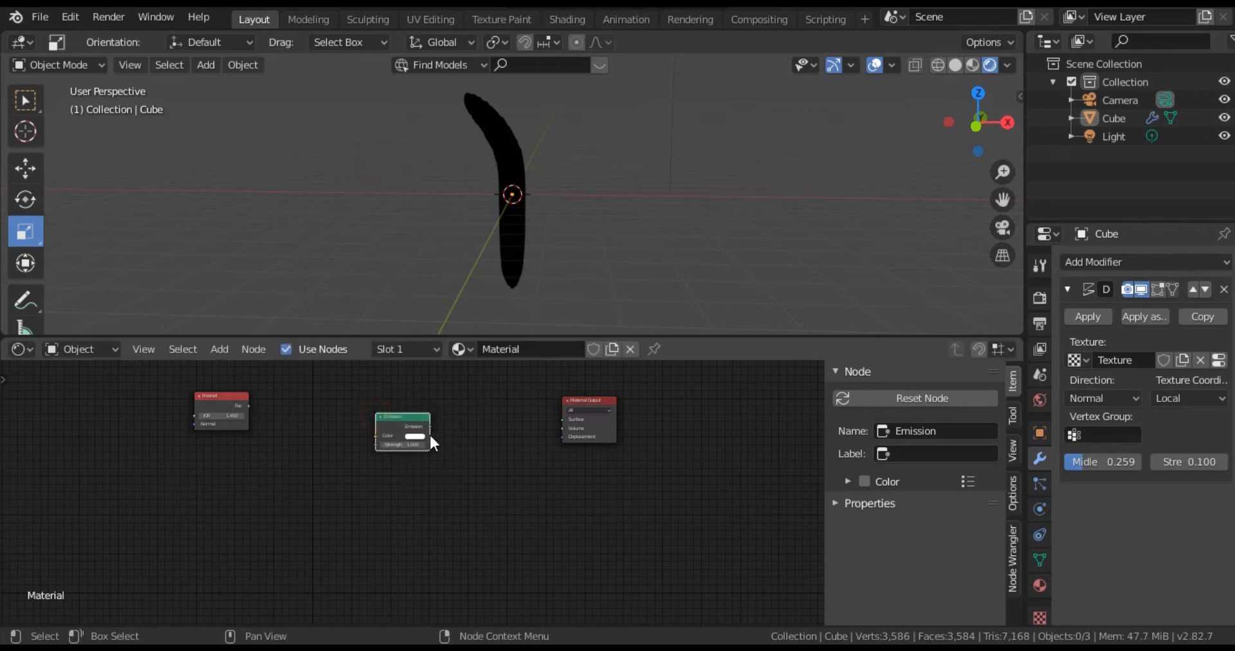
{"action": "scroll", "coordinate": [430, 436], "scroll_direction": "up", "scroll_amount": 2}
{"action": "left_click", "coordinate": [416, 418]}
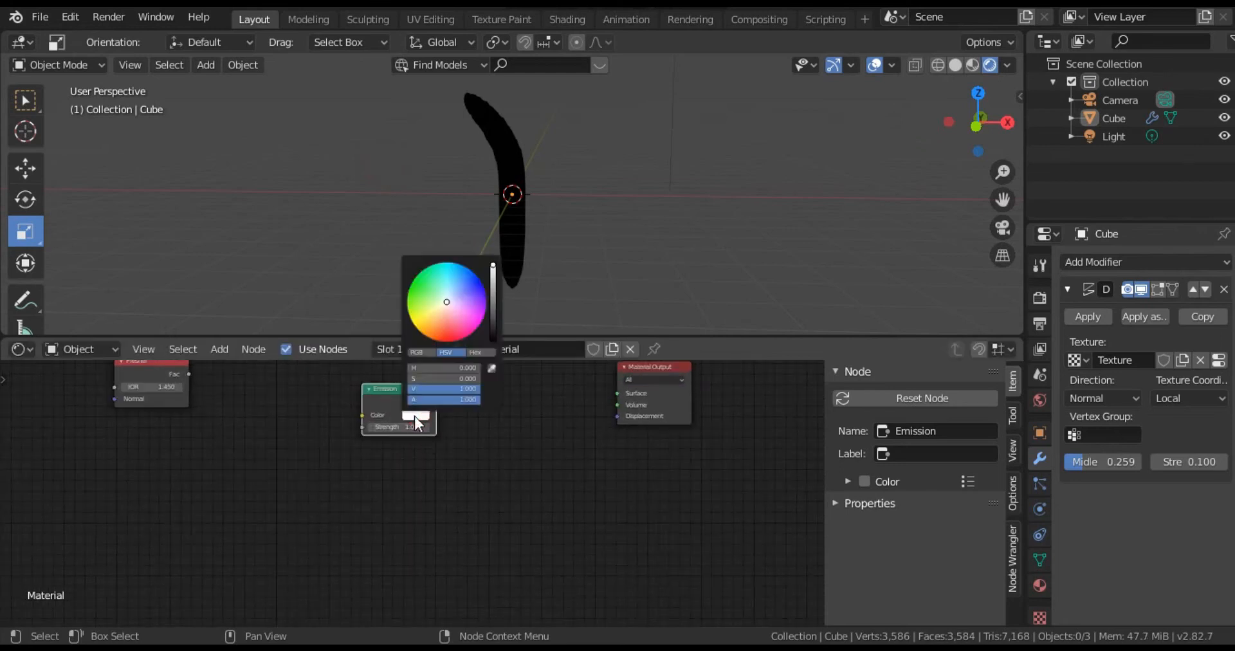
{"action": "left_click", "coordinate": [447, 337]}
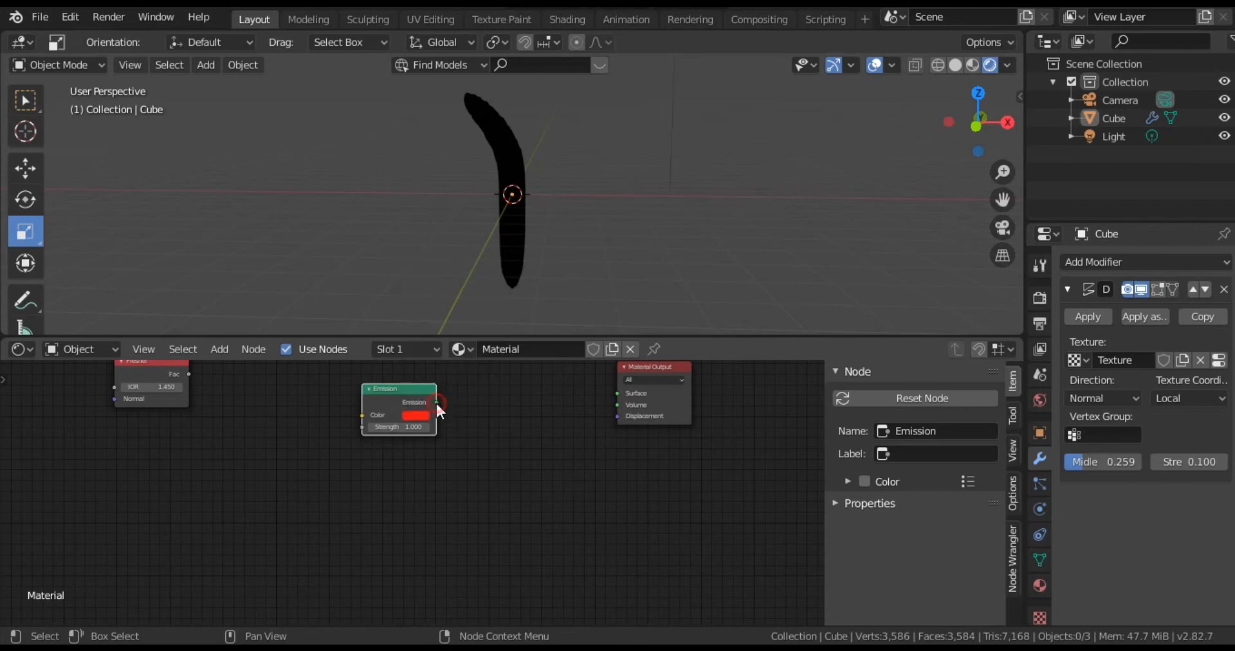
Connect Emission to the Material Output's Surface and Fresnel's Fac to the Emission Strength, and shrink the Shader Editor.
{"action": "left_click_drag", "start_coordinate": [437, 404], "coordinate": [615, 391]}
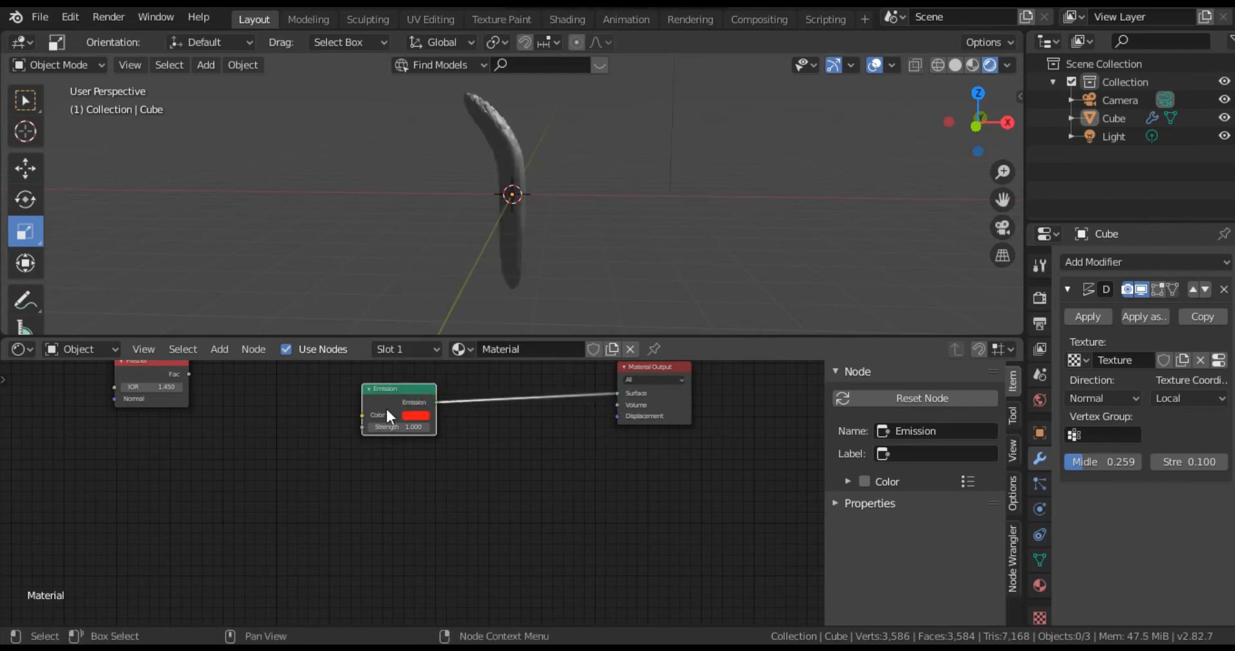
{"action": "left_click_drag", "start_coordinate": [190, 375], "coordinate": [361, 427]}
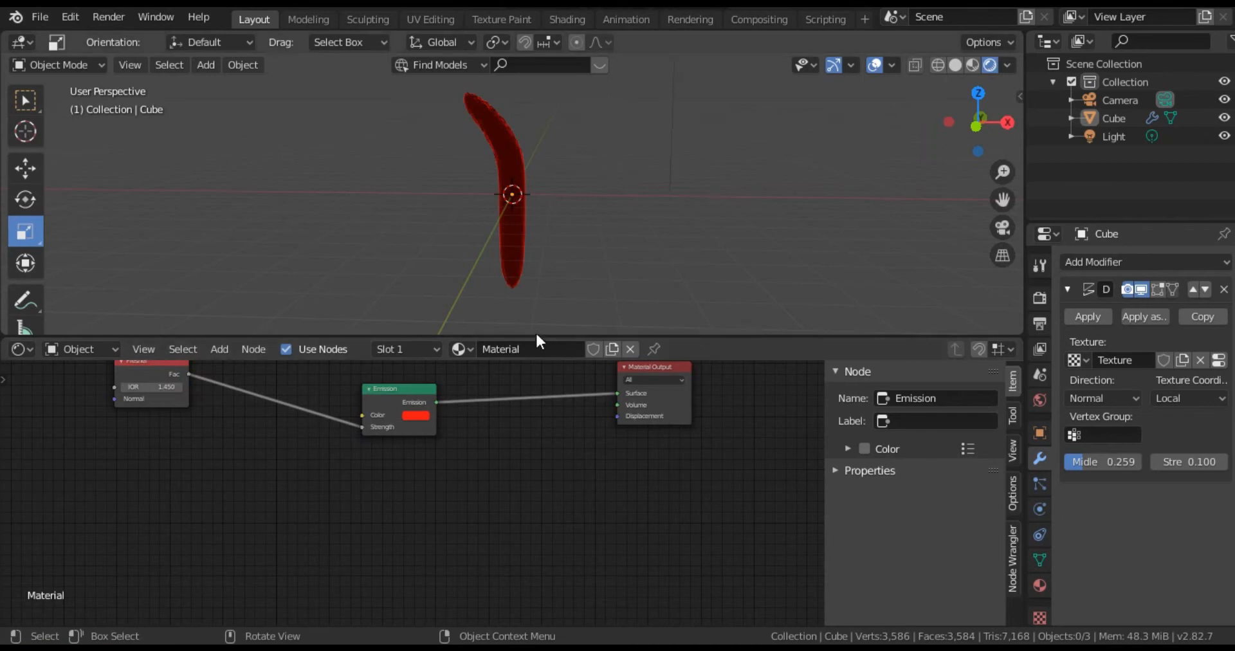
{"action": "left_click_drag", "start_coordinate": [538, 335], "coordinate": [520, 522]}
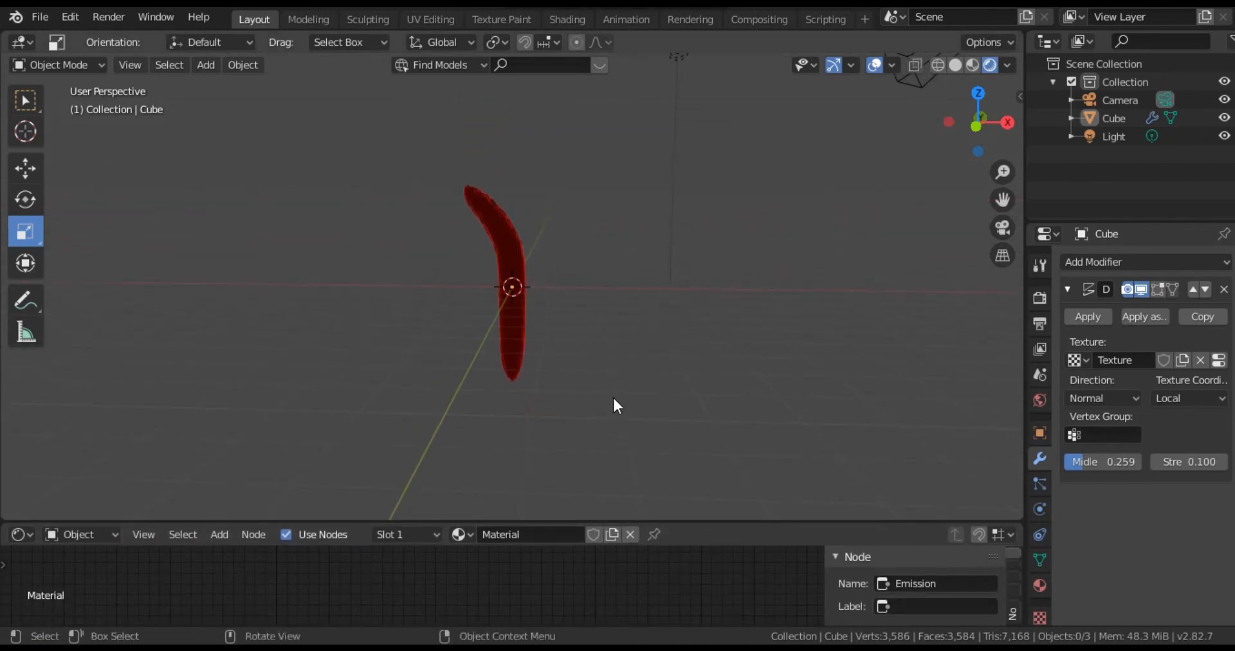
Add a new cube mesh to the scene and switch the viewport back to solid shading.
{"action": "scroll", "coordinate": [511, 364], "scroll_direction": "up", "scroll_amount": 2}
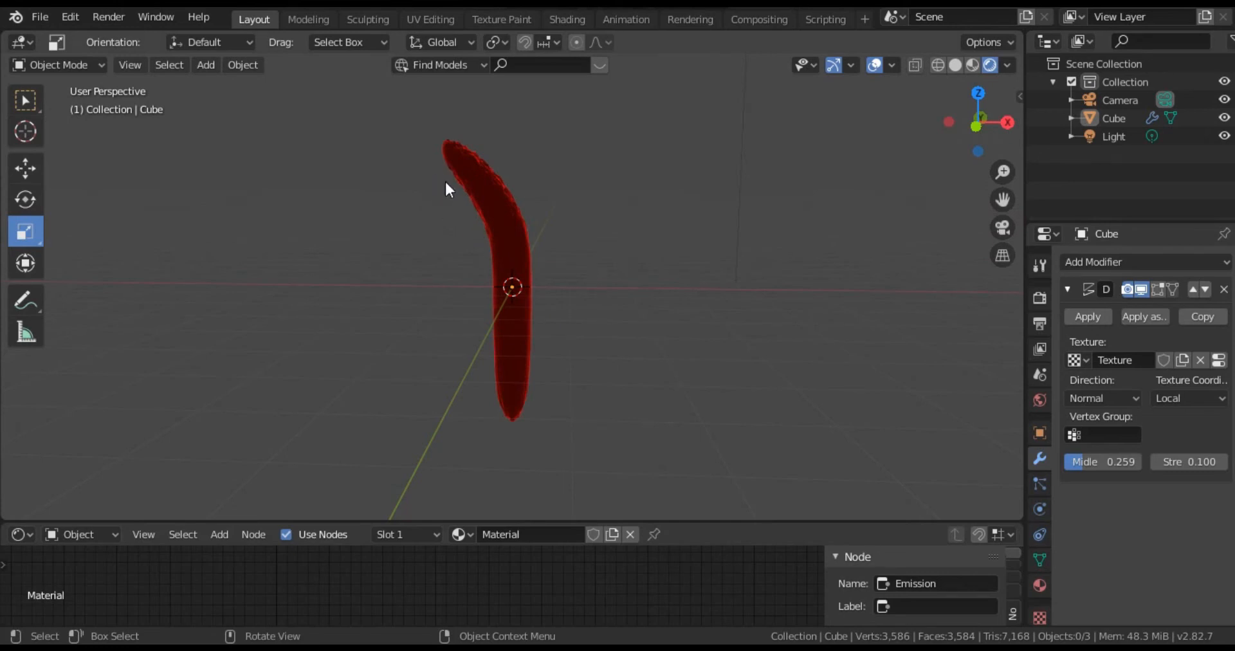
{"action": "left_click", "coordinate": [211, 64]}
{"action": "mouse_move", "coordinate": [238, 86]}
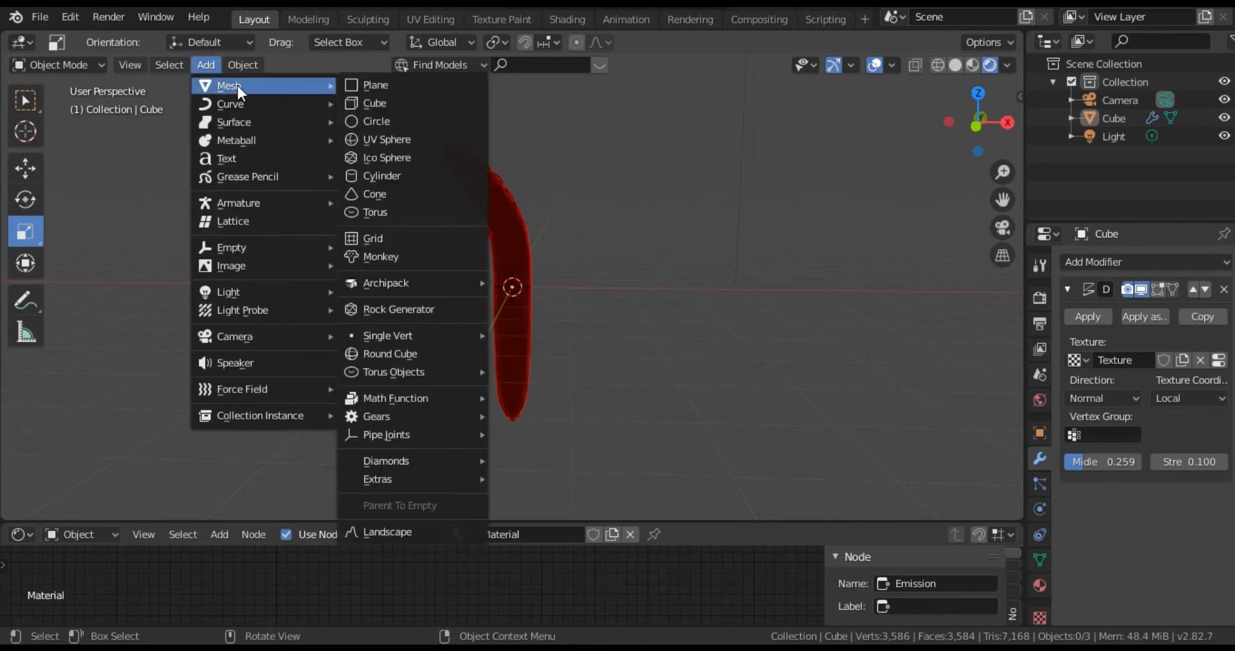
{"action": "left_click", "coordinate": [384, 102]}
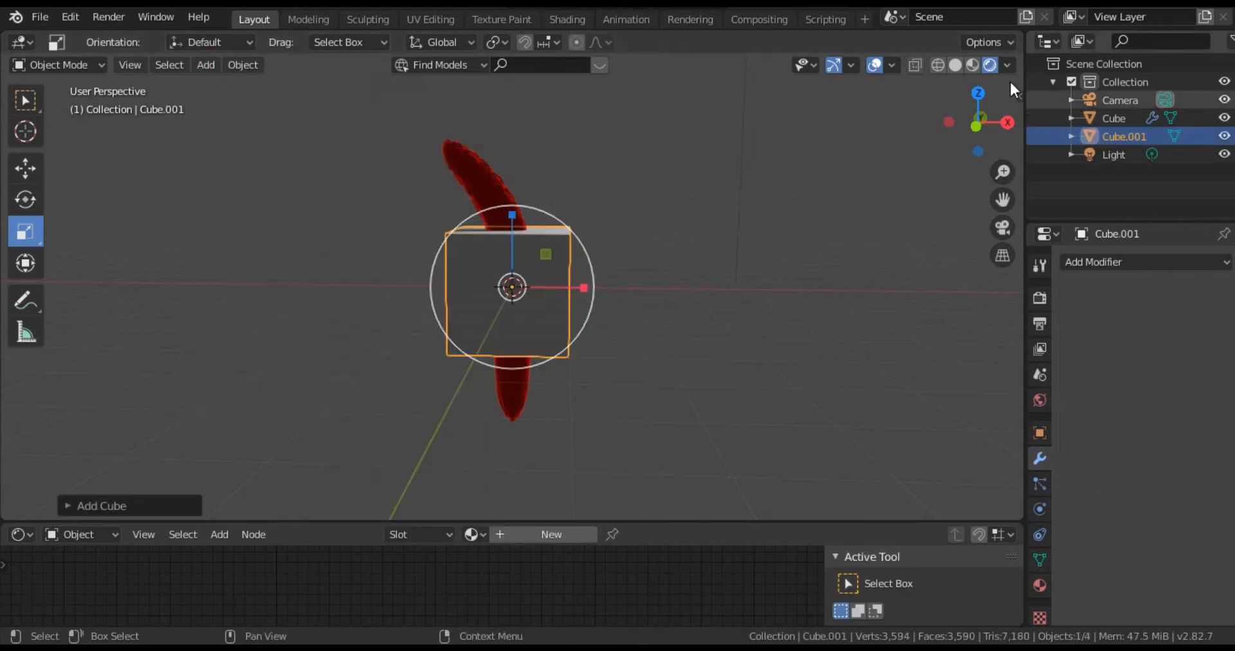
{"action": "left_click", "coordinate": [957, 67]}
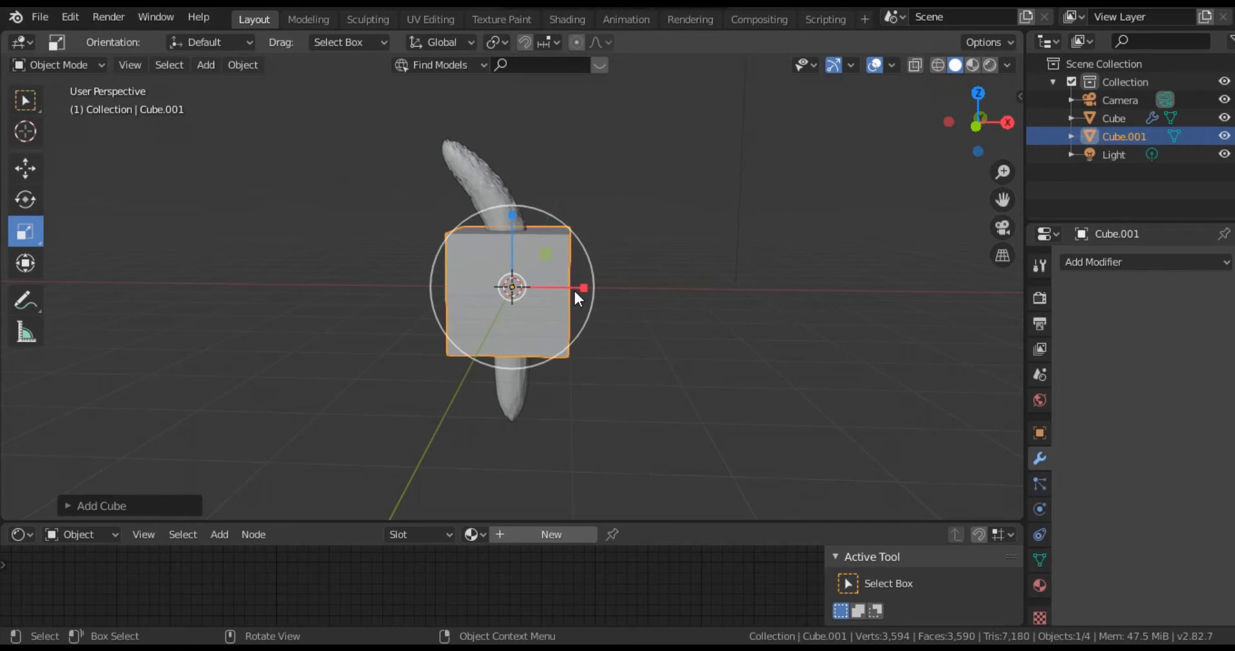
Scale the new cube down along X, Y and Z into a slim upright block about as thick as the rod.
{"action": "left_click_drag", "start_coordinate": [584, 288], "coordinate": [533, 287]}
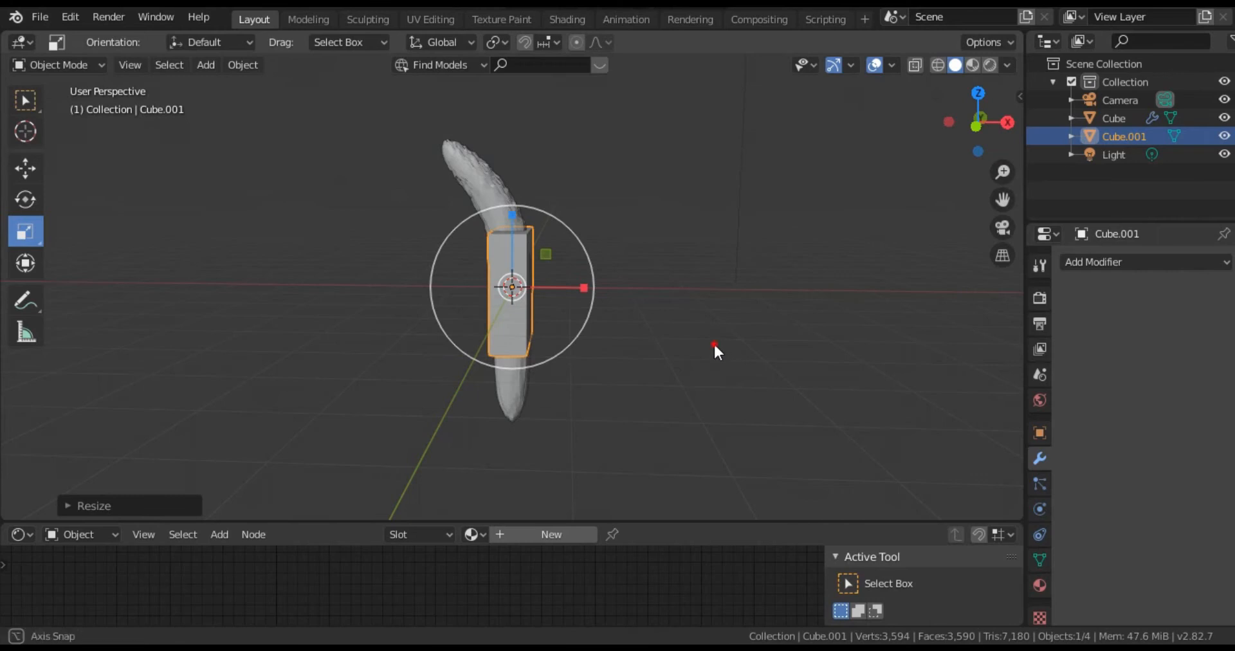
{"action": "left_click_drag", "start_coordinate": [713, 341], "coordinate": [534, 287], "text": "alt"}
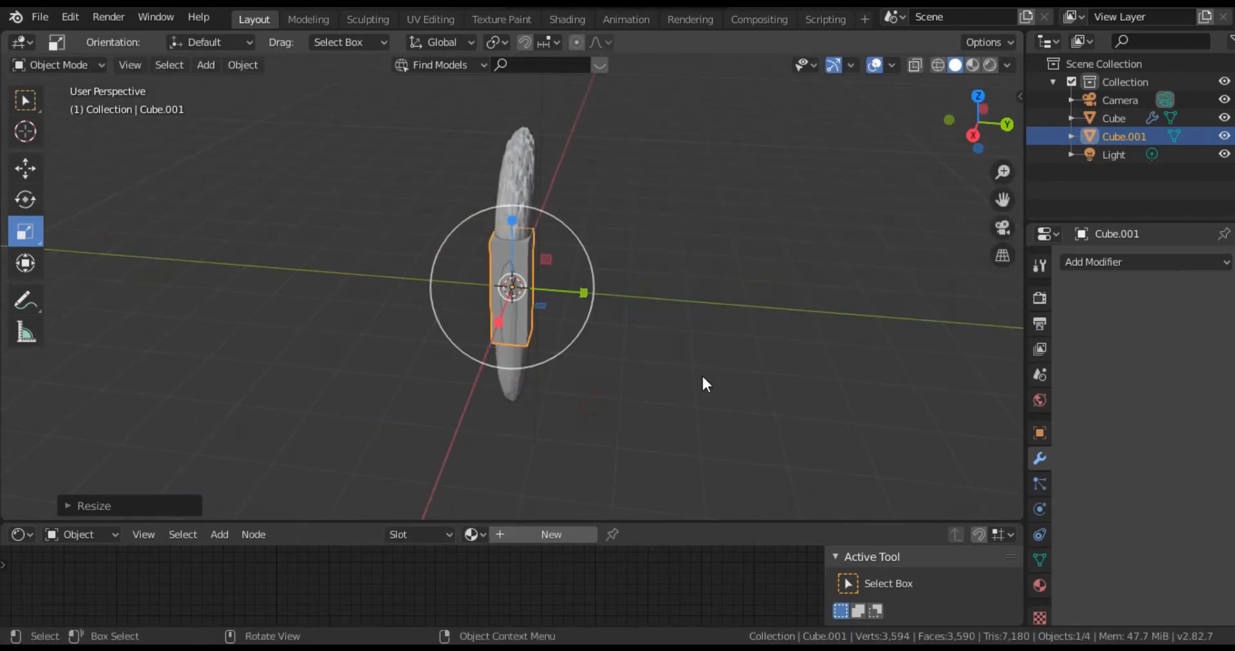
{"action": "left_click_drag", "start_coordinate": [703, 383], "coordinate": [540, 254], "text": "alt"}
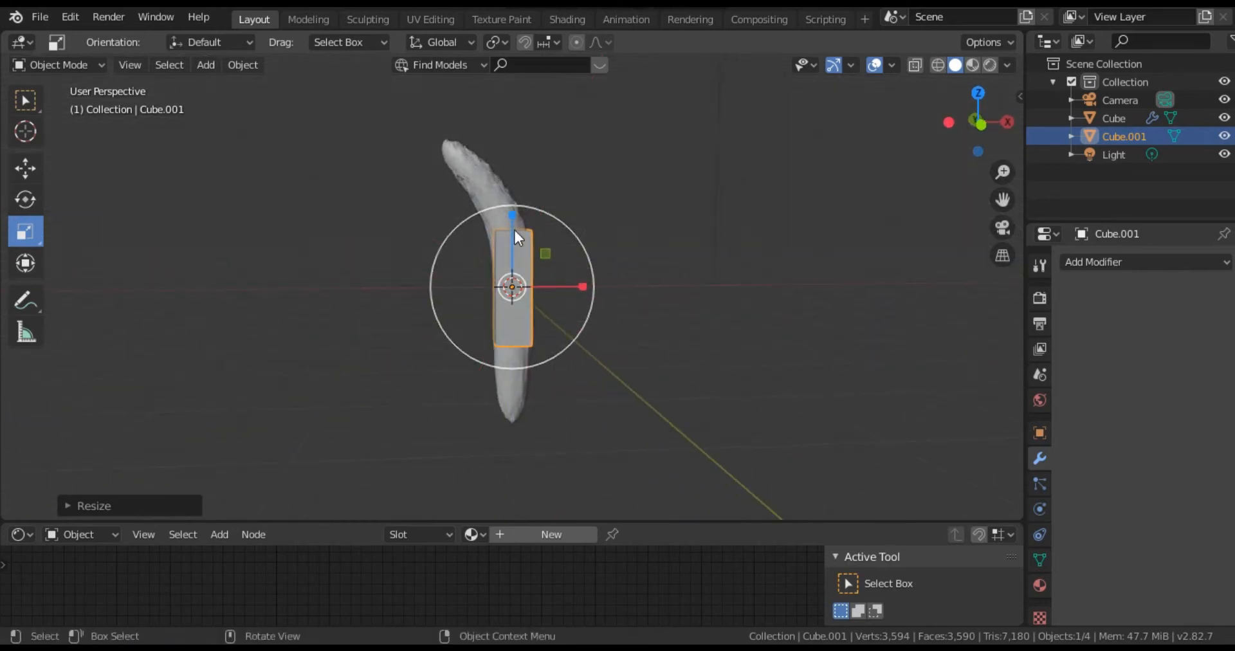
{"action": "left_click_drag", "start_coordinate": [512, 215], "coordinate": [512, 239]}
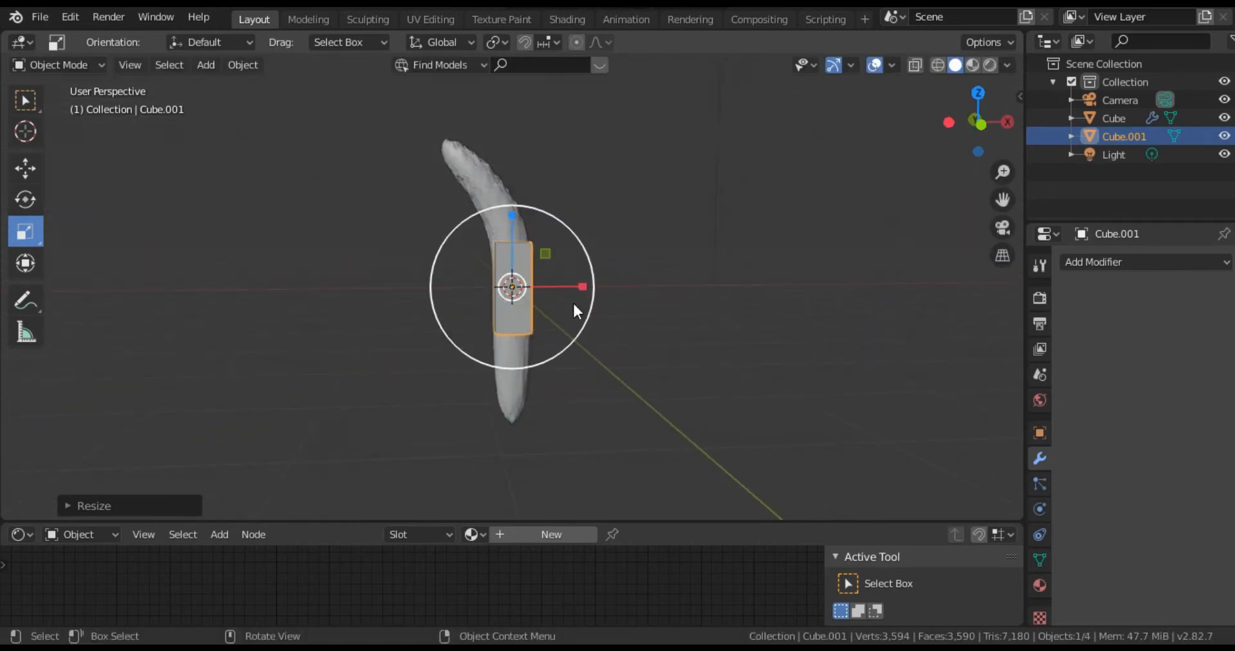
Move the block along X out of the rod and raise it along Z beside the rod's bent upper end.
{"action": "left_click", "coordinate": [33, 171]}
{"action": "left_click_drag", "start_coordinate": [583, 285], "coordinate": [532, 283]}
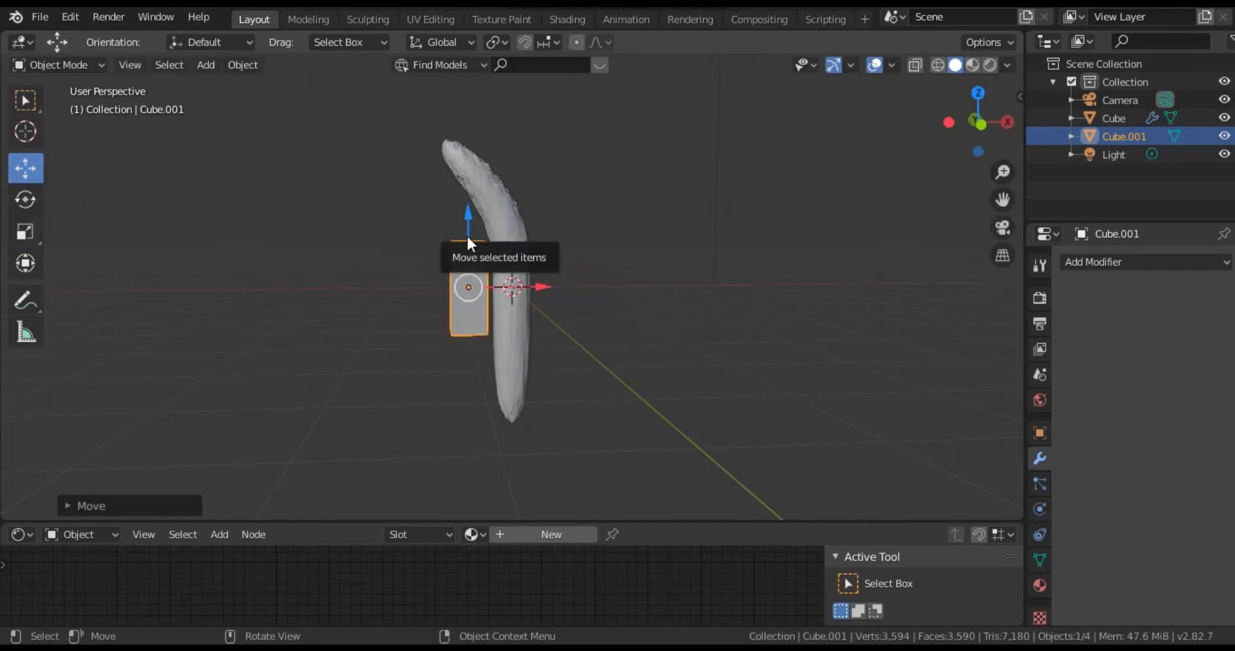
{"action": "left_click_drag", "start_coordinate": [465, 233], "coordinate": [454, 145]}
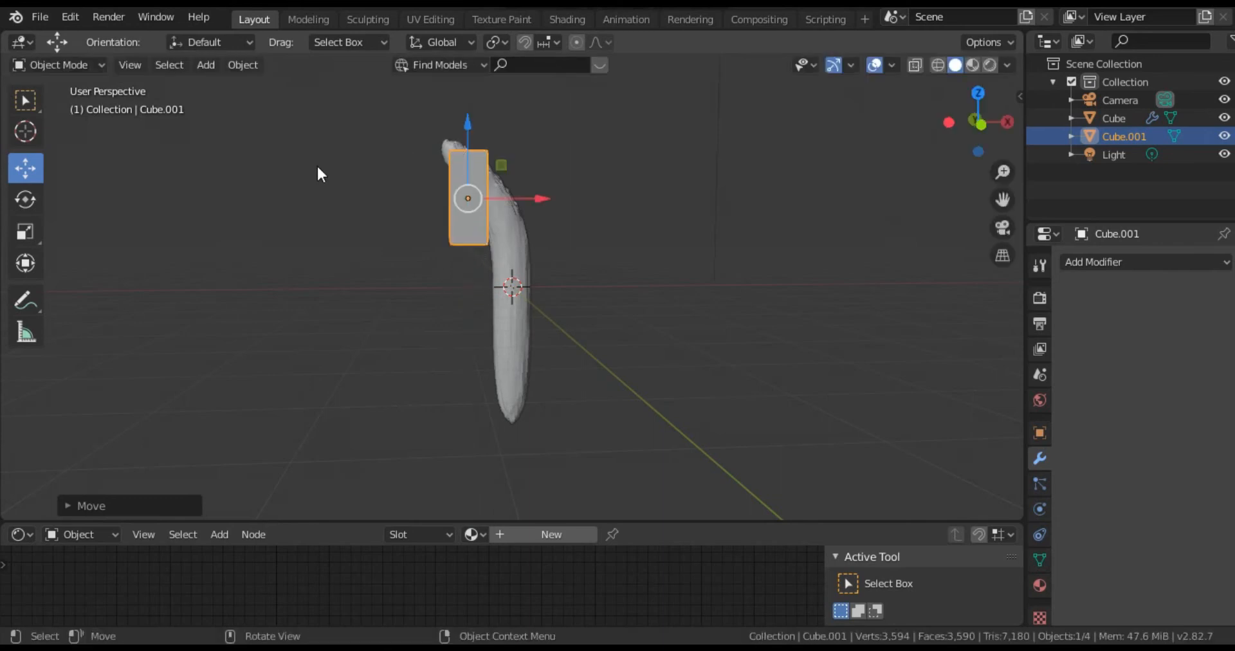
Rotate the block about the Y axis to follow the rod's bend and nudge it slightly outward along X.
{"action": "left_click", "coordinate": [24, 201]}
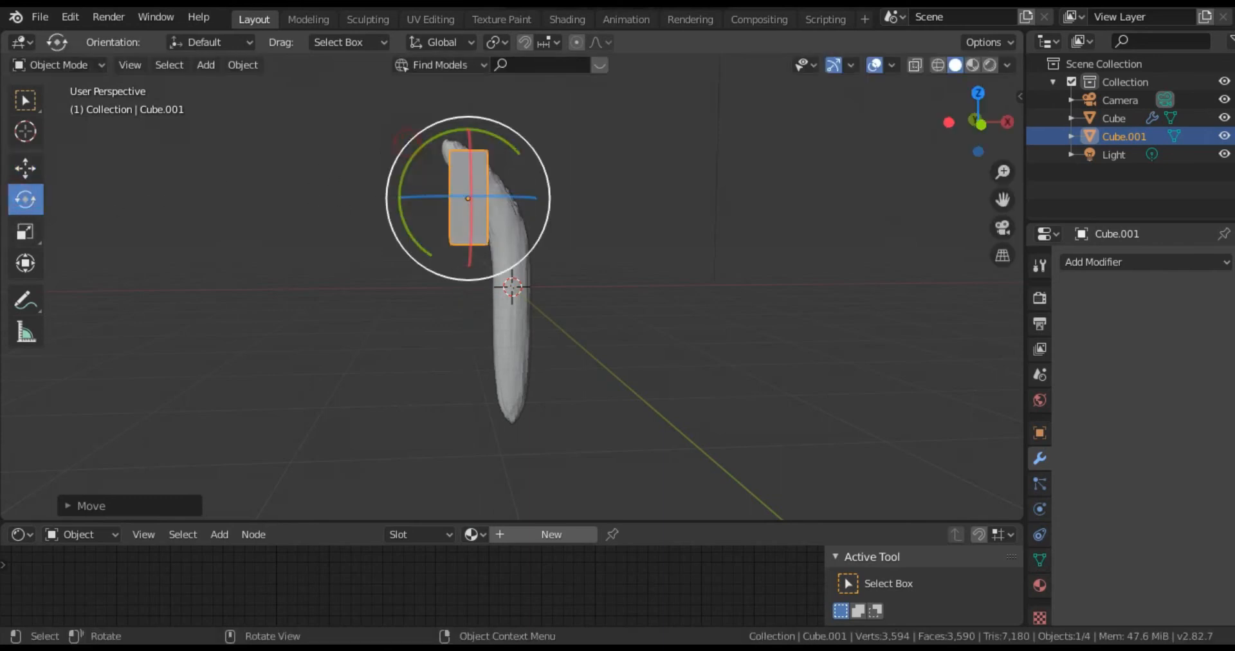
{"action": "left_click_drag", "start_coordinate": [407, 140], "coordinate": [401, 204]}
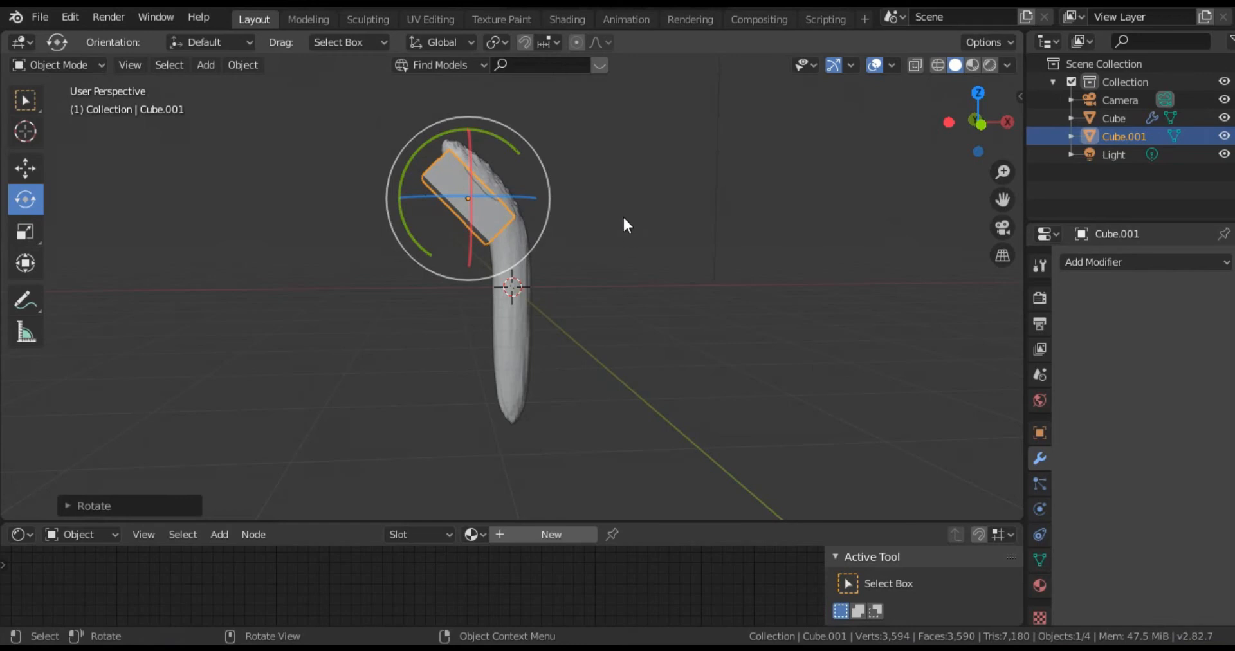
{"action": "left_click", "coordinate": [26, 168]}
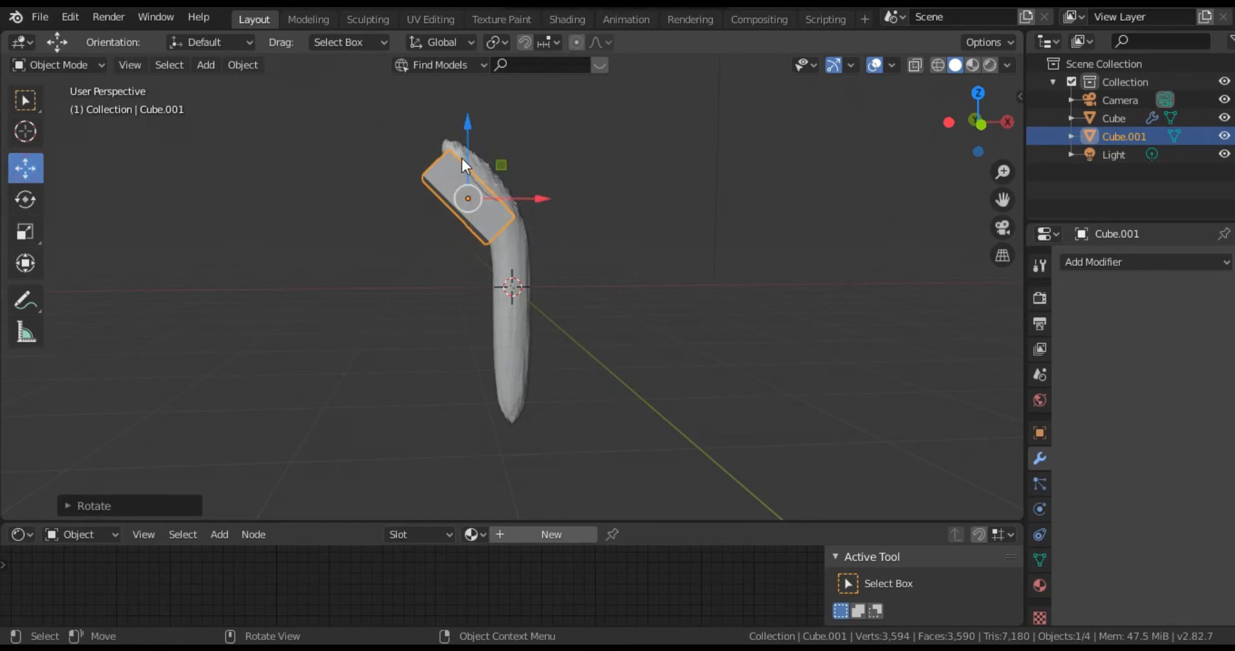
{"action": "left_click_drag", "start_coordinate": [462, 149], "coordinate": [462, 152]}
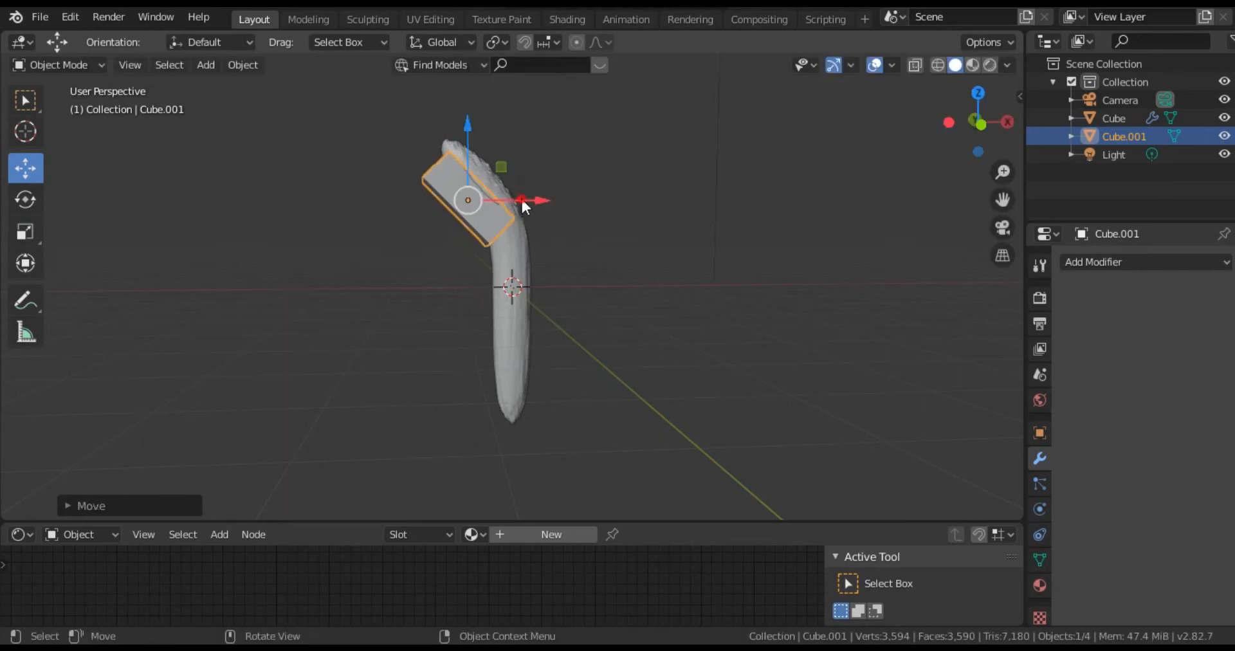
{"action": "left_click_drag", "start_coordinate": [522, 204], "coordinate": [461, 169]}
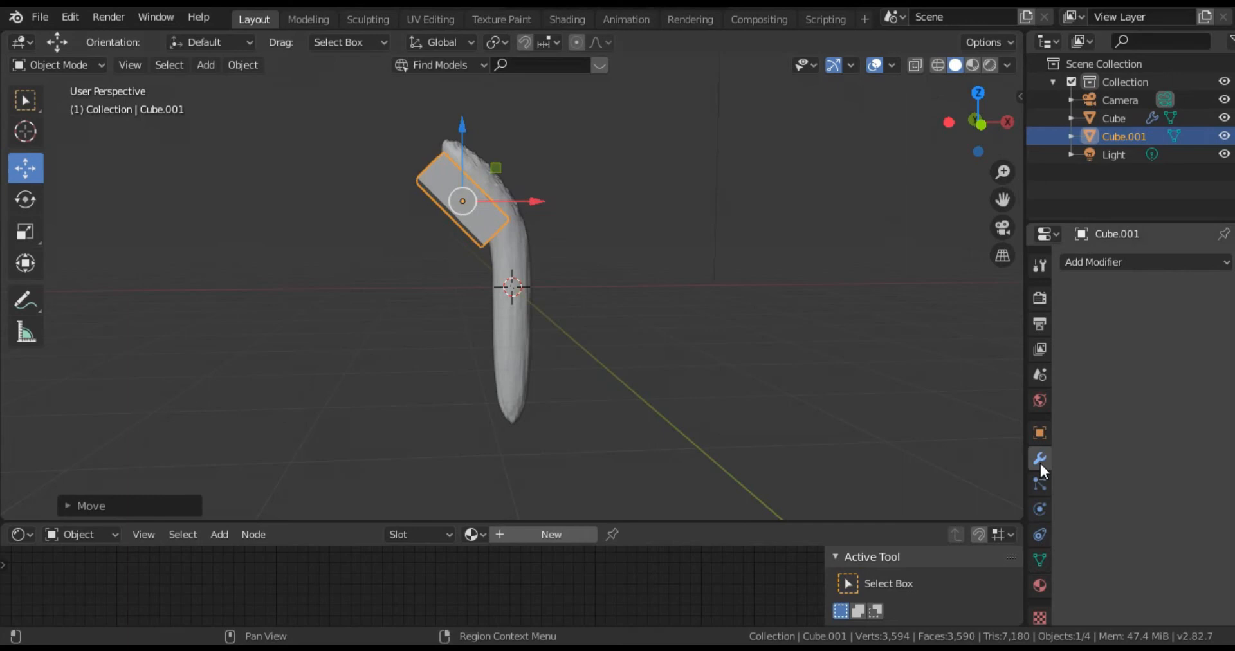
Add a Subdivision Surface modifier to the block with render and viewport subdivisions of 4, and nudge the block slightly upward.
{"action": "left_click", "coordinate": [1118, 263]}
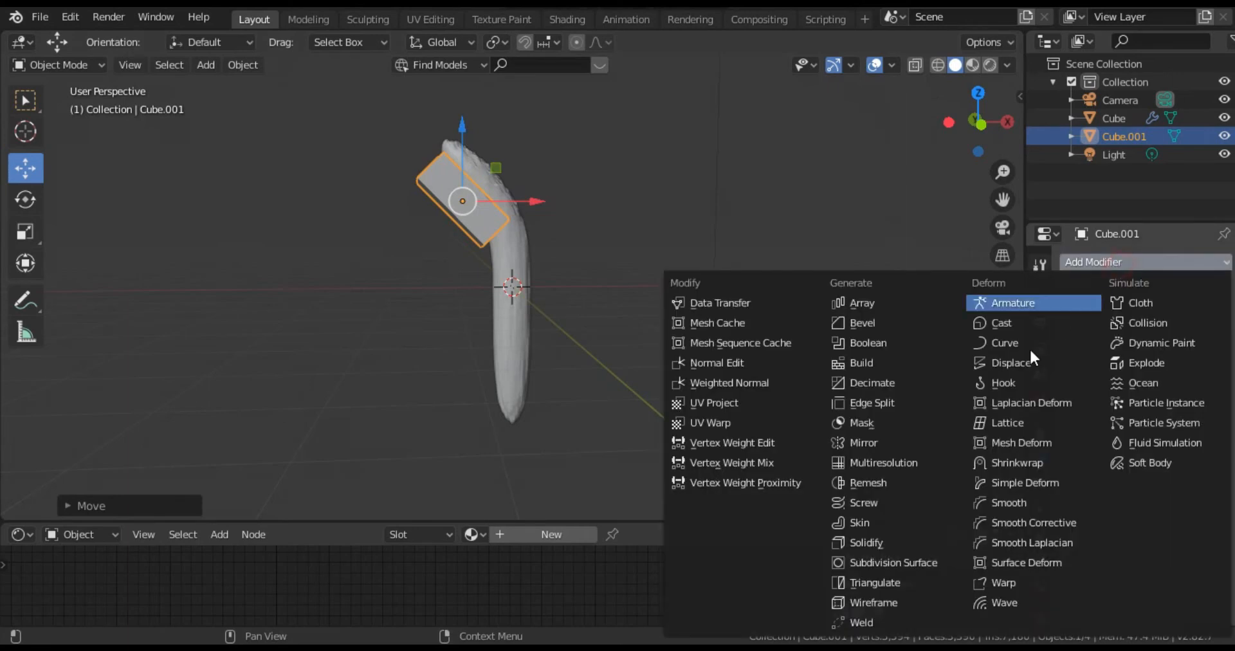
{"action": "left_click", "coordinate": [890, 562]}
{"action": "left_click", "coordinate": [1140, 380]}
{"action": "left_click", "coordinate": [1140, 380]}
{"action": "left_click", "coordinate": [1137, 398]}
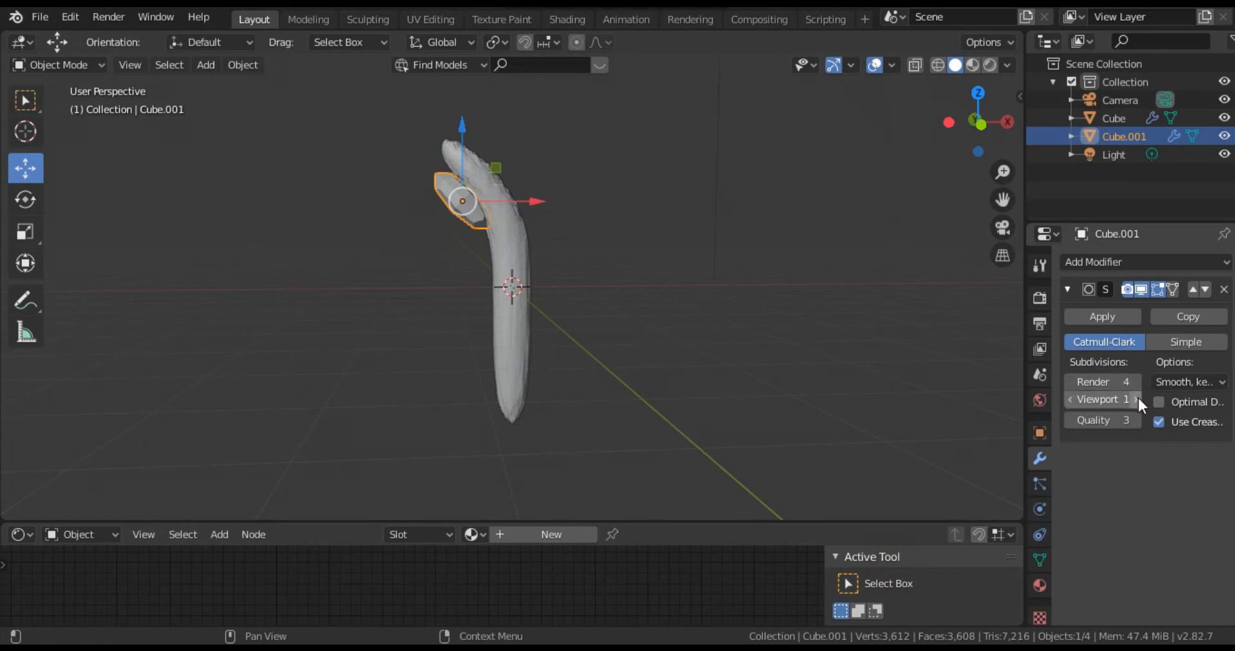
{"action": "left_click", "coordinate": [1136, 399]}
{"action": "left_click", "coordinate": [1137, 398]}
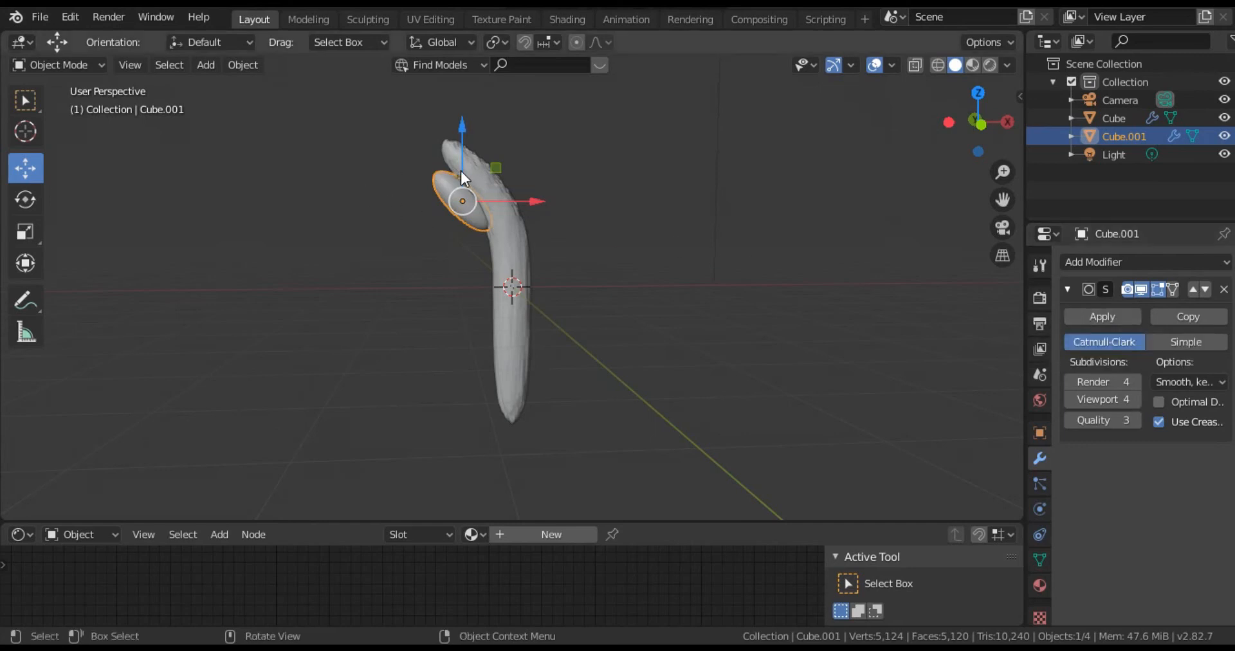
{"action": "left_click_drag", "start_coordinate": [460, 171], "coordinate": [458, 165]}
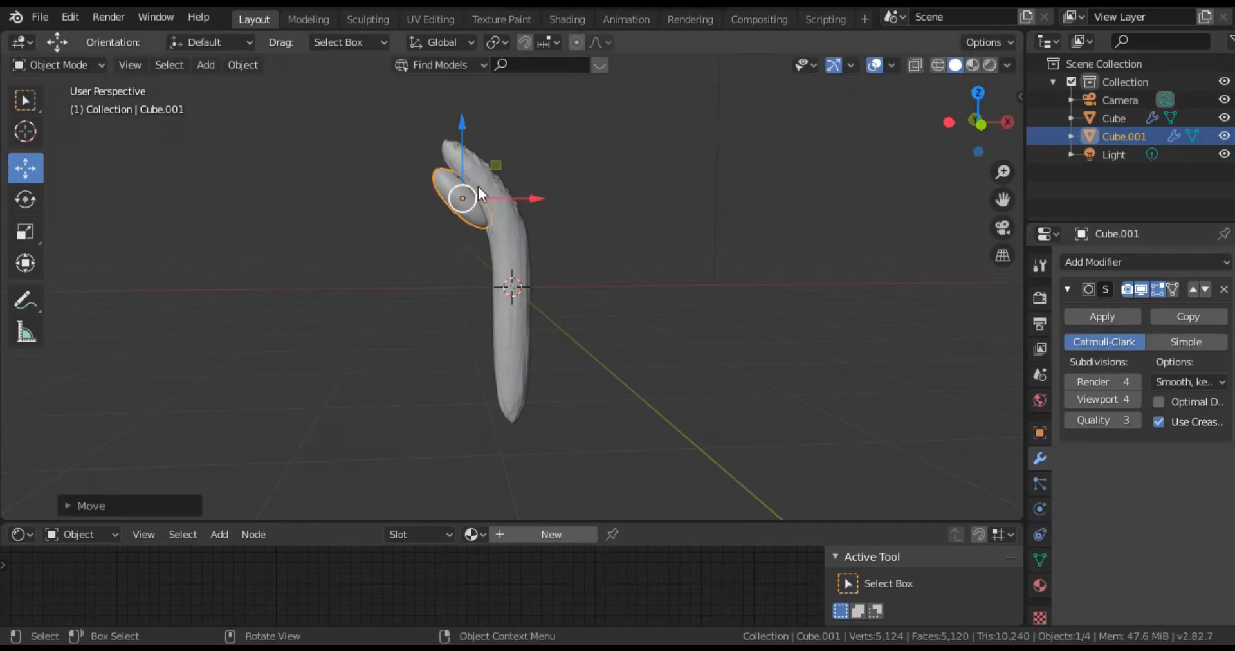
Apply the lobe's Subdivision Surface modifier and add a Displace modifier with a new texture.
{"action": "left_click", "coordinate": [1093, 316]}
{"action": "left_click", "coordinate": [1128, 260]}
{"action": "left_click", "coordinate": [1032, 363]}
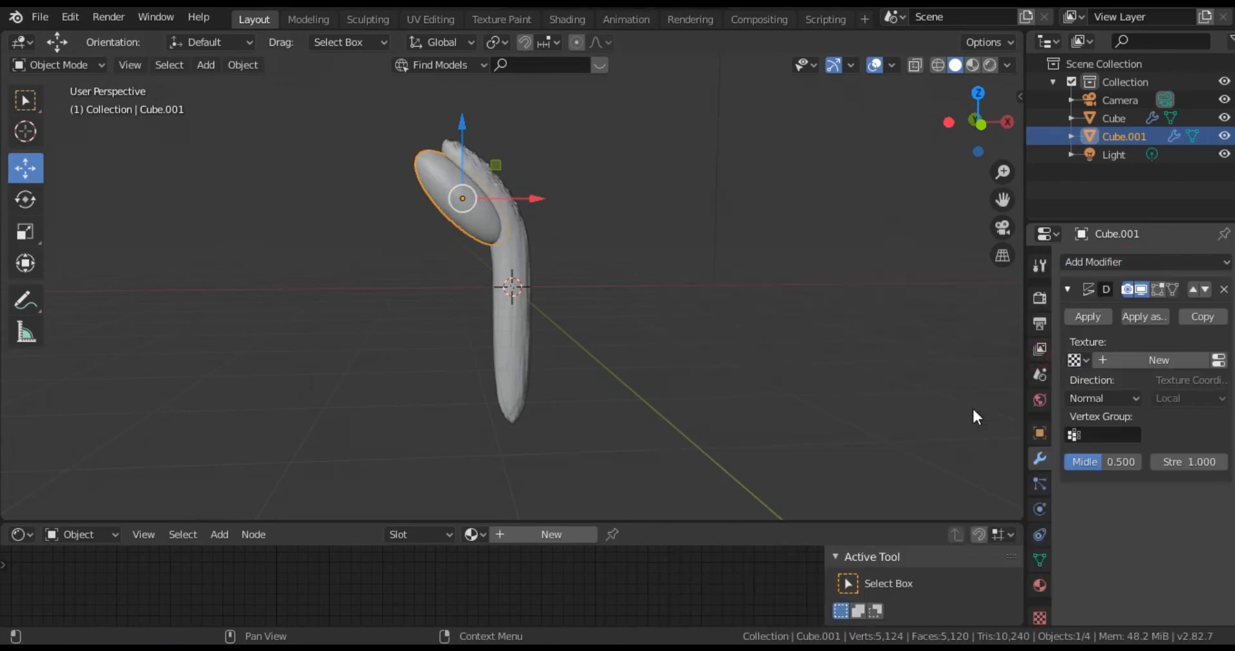
{"action": "left_click", "coordinate": [1215, 359]}
{"action": "left_click", "coordinate": [1187, 288]}
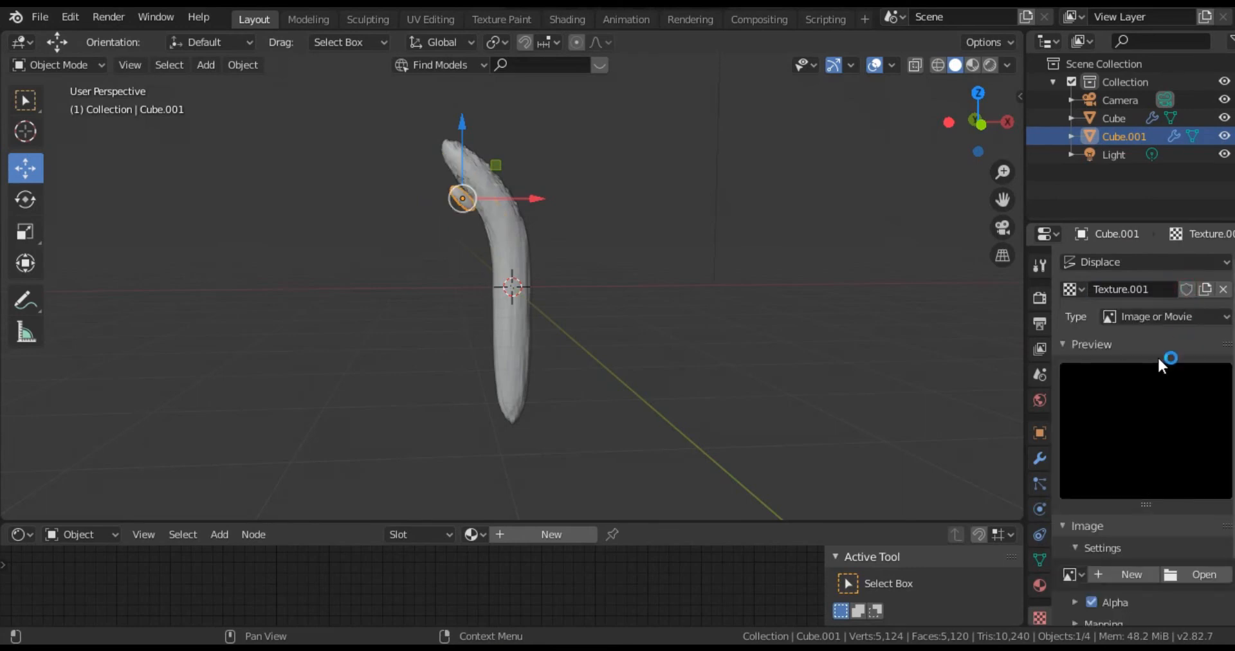
Set the lobe's displacement texture to Clouds with the Improved Perlin noise basis.
{"action": "left_click", "coordinate": [1164, 316]}
{"action": "left_click", "coordinate": [1146, 377]}
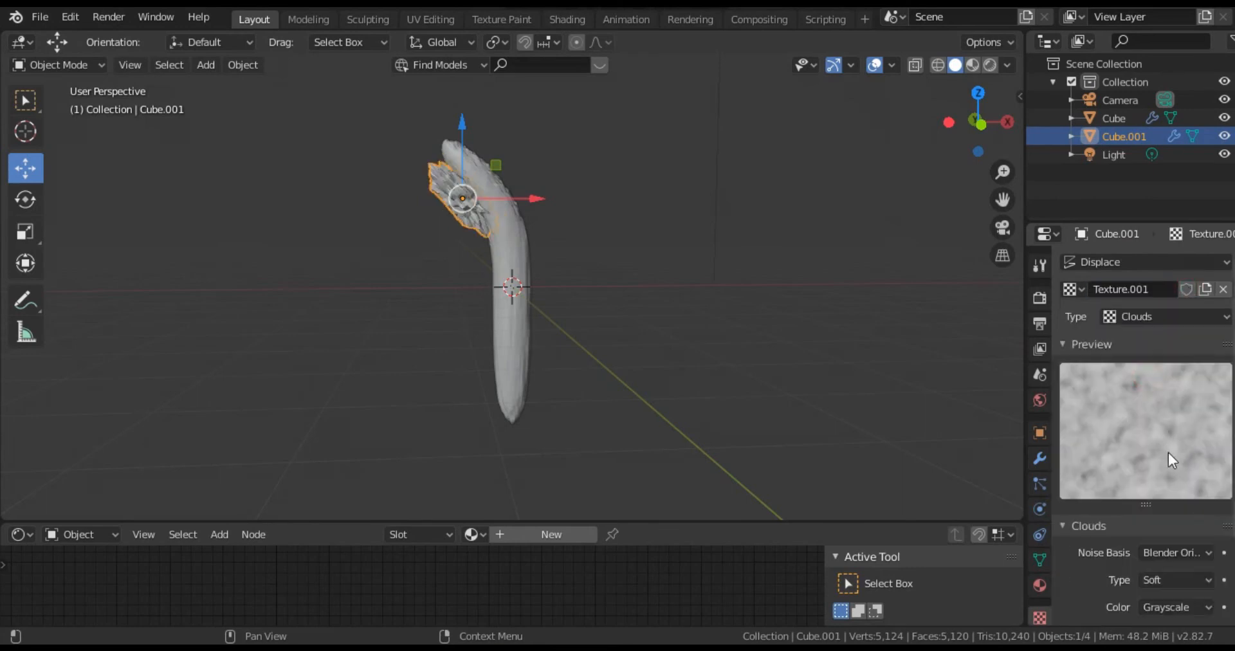
{"action": "left_click", "coordinate": [1172, 552]}
{"action": "left_click", "coordinate": [1150, 489]}
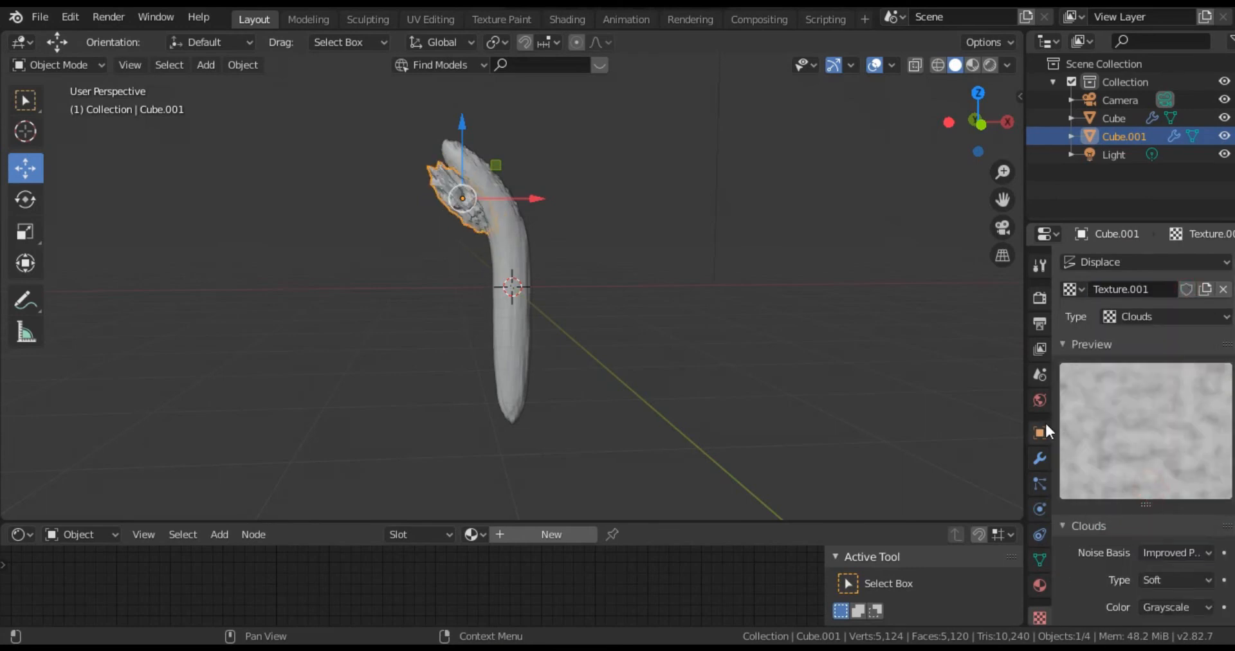
Set the lobe's Displace modifier strength to 0.1 and its midlevel to 0.247.
{"action": "left_click", "coordinate": [1041, 459]}
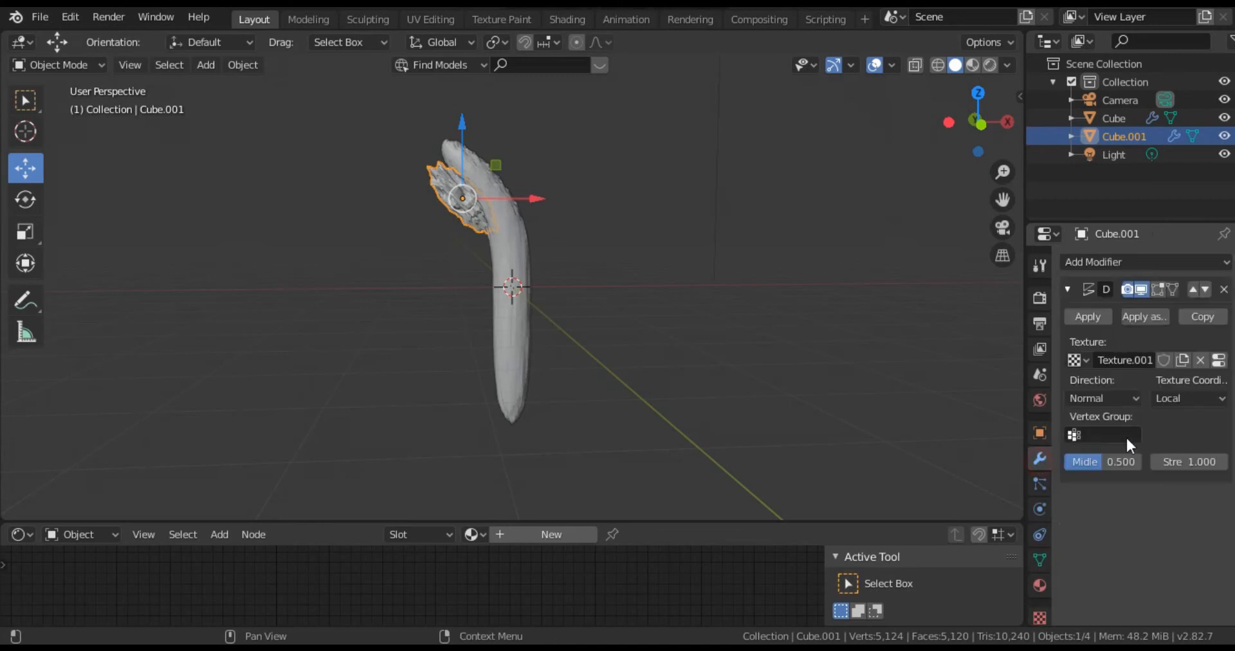
{"action": "left_click", "coordinate": [1188, 461]}
{"action": "type", "text": "0.1"}
{"action": "key", "text": "Return"}
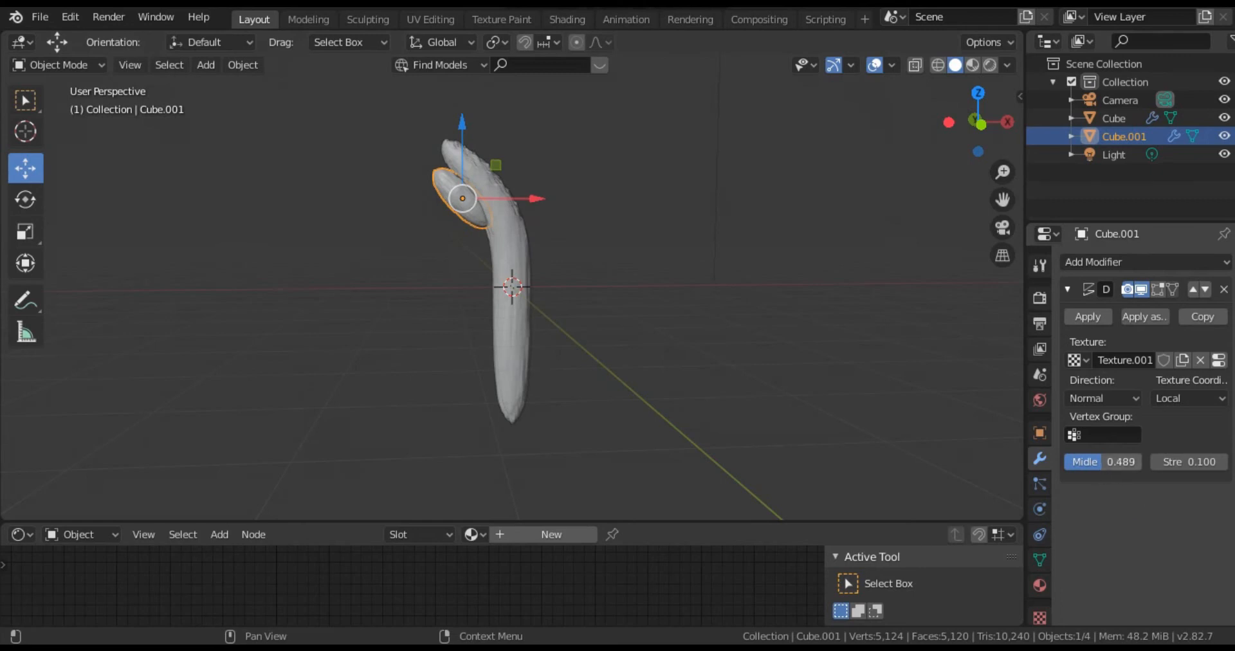
{"action": "left_click_drag", "start_coordinate": [1103, 461], "coordinate": [1075, 461]}
Scale the lobe down slightly and shift it a little outward from the rod and up along Z.
{"action": "key", "text": "s"}
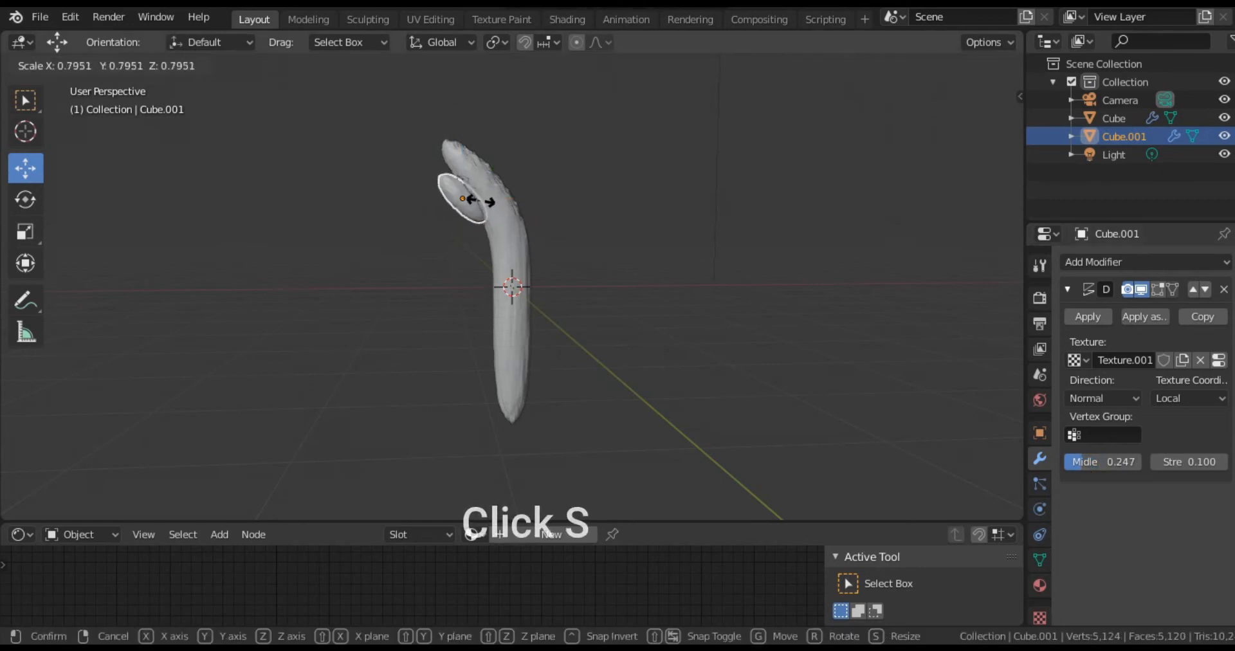
{"action": "left_click", "coordinate": [483, 203]}
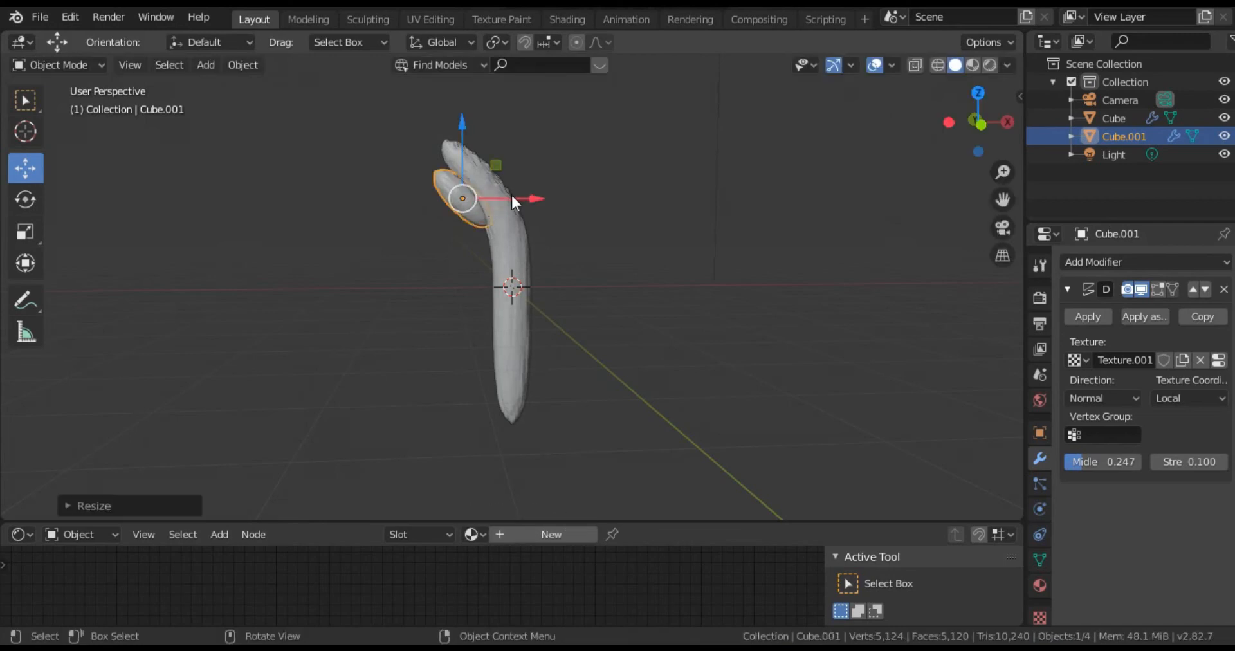
{"action": "key", "text": "g"}
{"action": "left_click", "coordinate": [465, 177]}
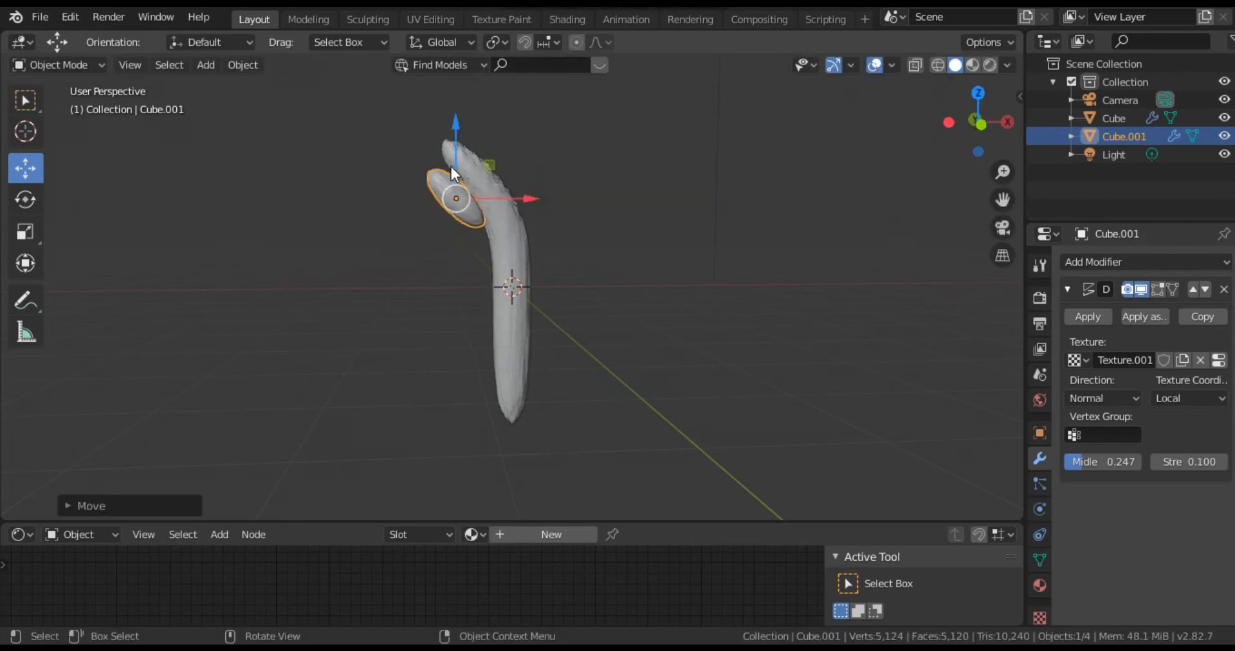
{"action": "left_click_drag", "start_coordinate": [459, 168], "coordinate": [454, 161]}
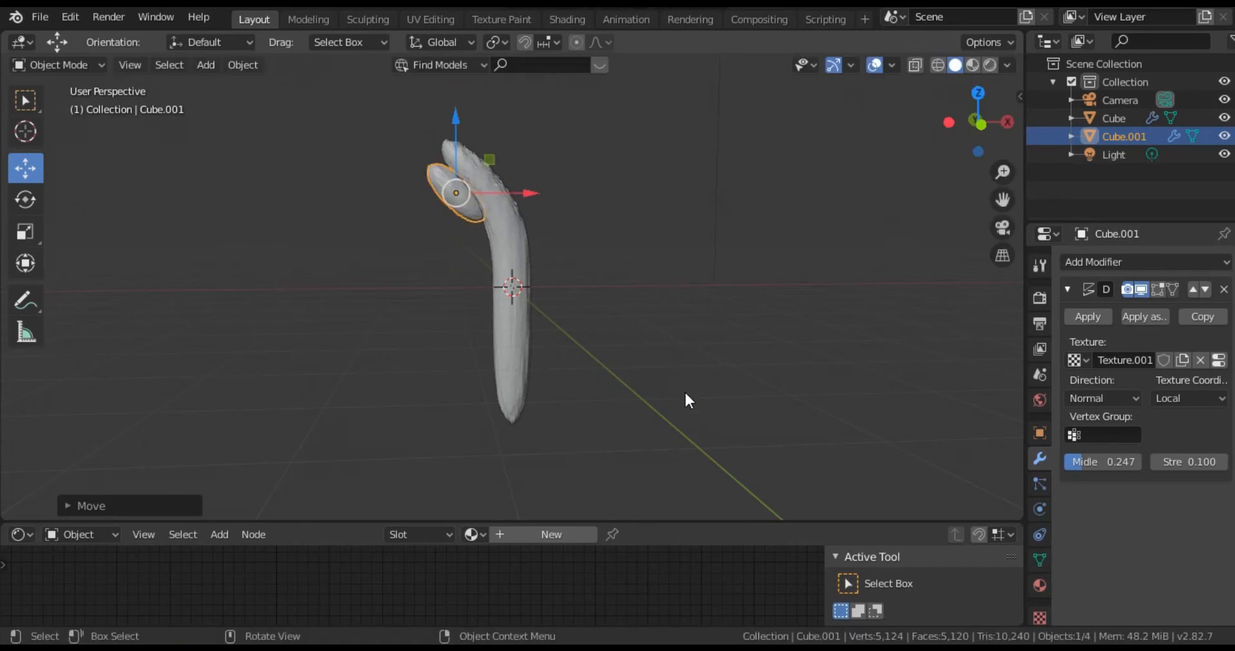
Check the rendered preview, return to solid shading, and apply smooth shading to both the lobe and the rod.
{"action": "left_click", "coordinate": [989, 64]}
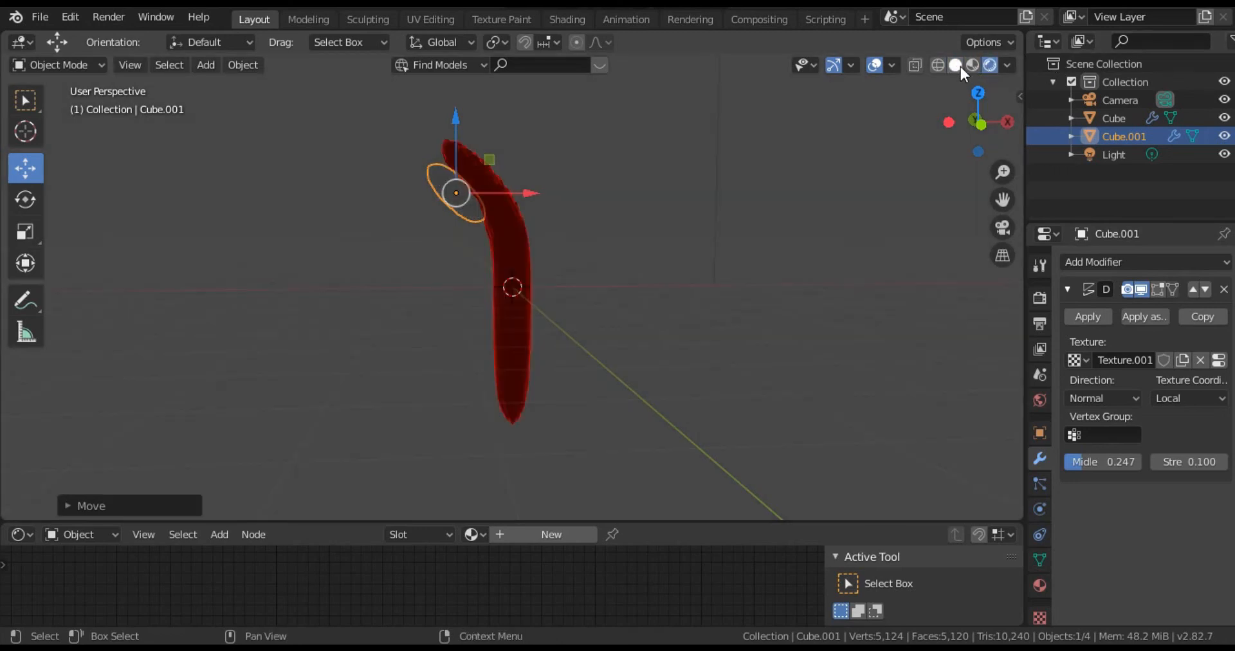
{"action": "left_click", "coordinate": [956, 65]}
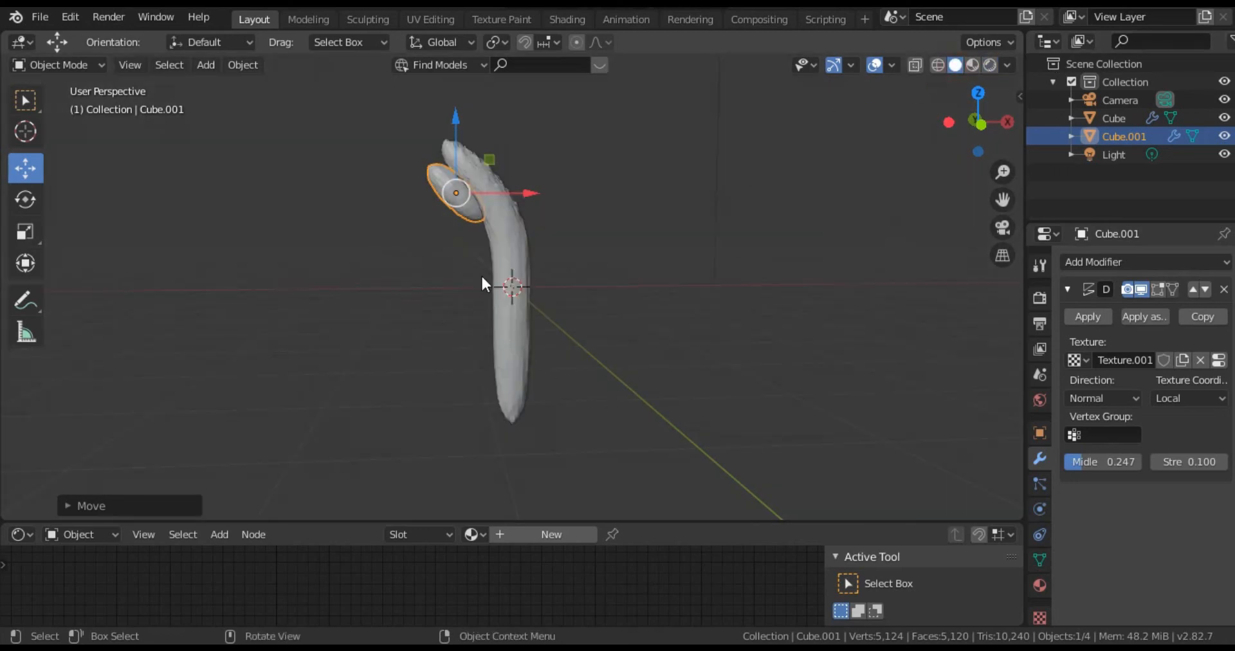
{"action": "scroll", "coordinate": [478, 272], "scroll_direction": "up", "scroll_amount": 3}
{"action": "scroll", "coordinate": [478, 271], "scroll_direction": "down", "scroll_amount": 1}
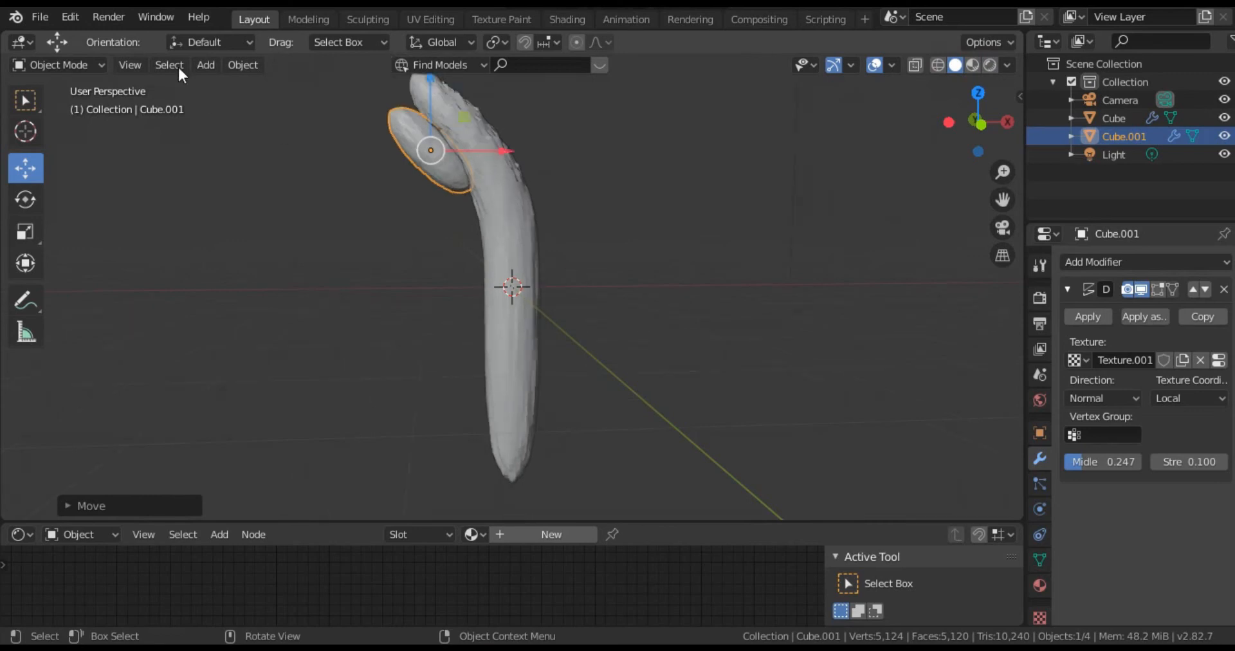
{"action": "left_click", "coordinate": [235, 64]}
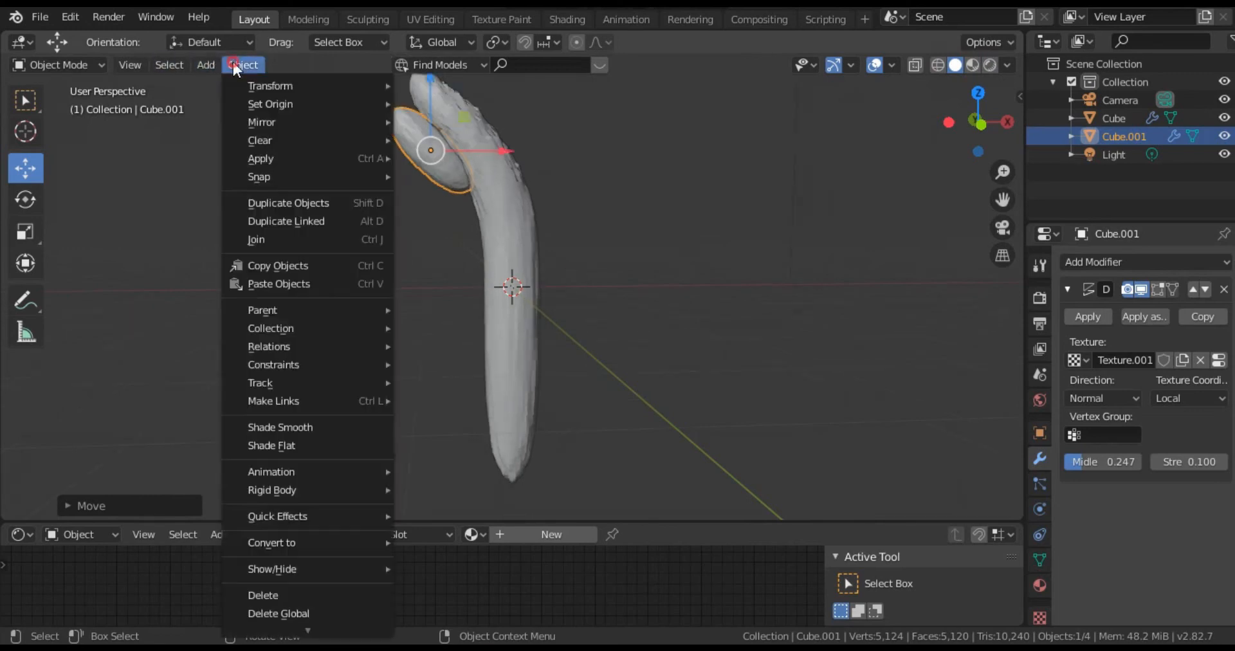
{"action": "left_click", "coordinate": [281, 426]}
{"action": "left_click", "coordinate": [512, 215]}
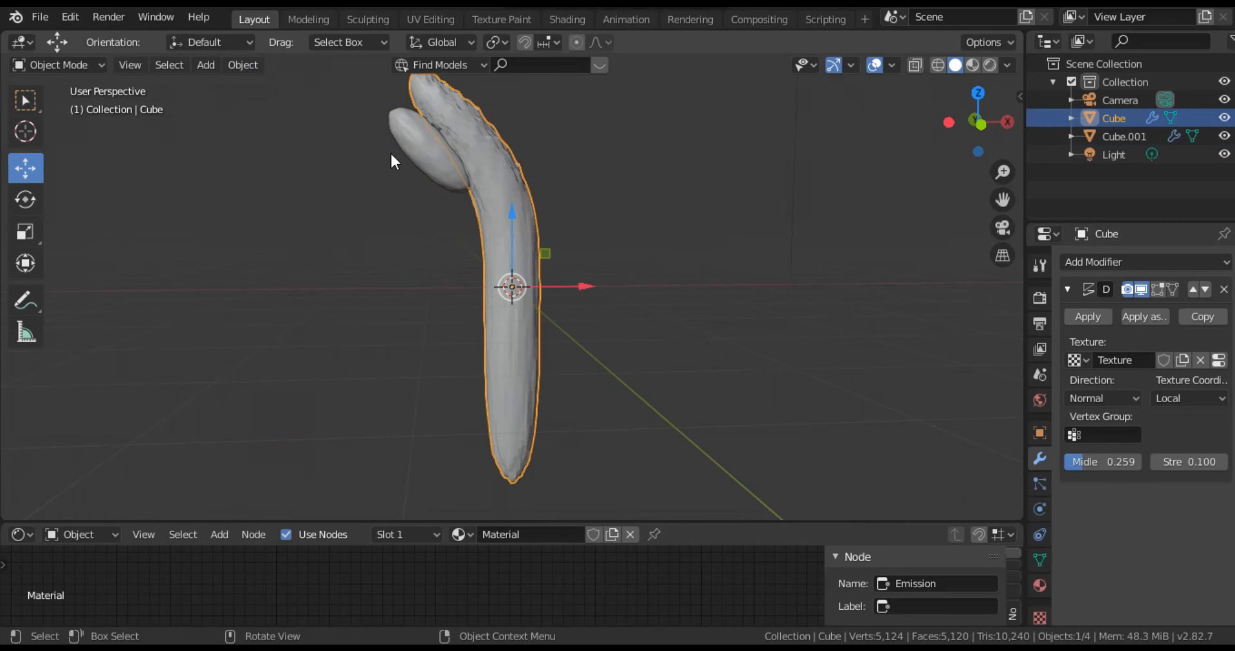
{"action": "left_click", "coordinate": [244, 63]}
{"action": "left_click", "coordinate": [299, 423]}
Scale the lobe up slightly and uniformly beside the rod's upper end.
{"action": "left_click", "coordinate": [424, 163]}
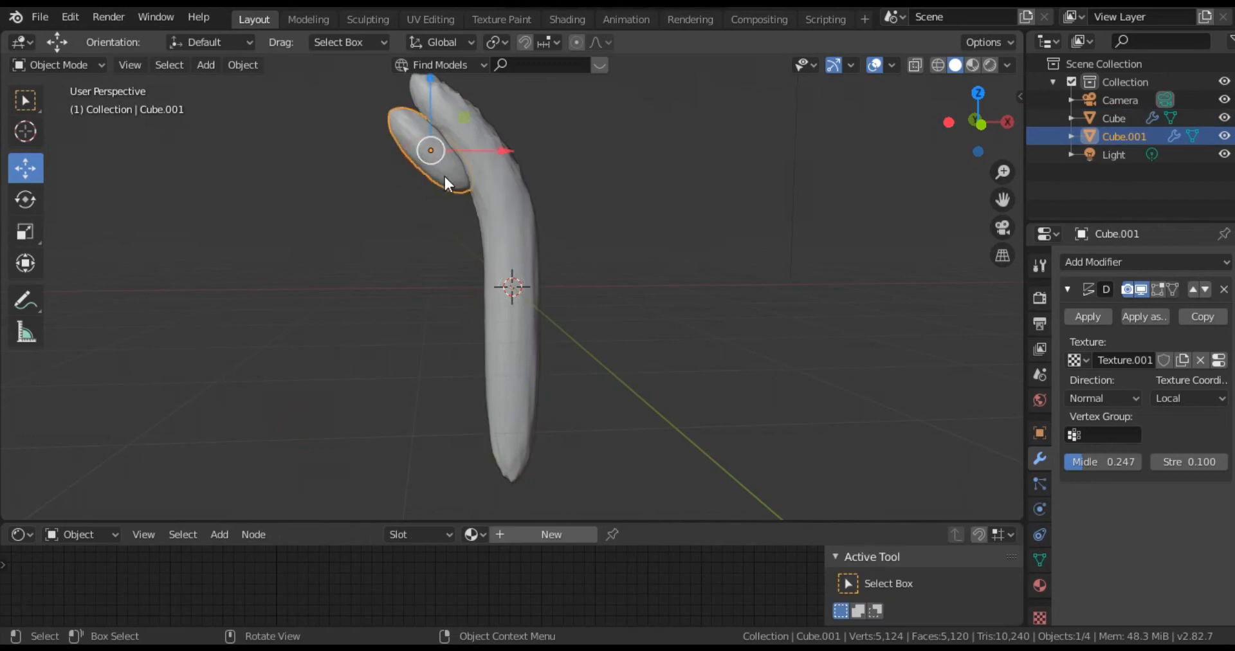
{"action": "key", "text": "s"}
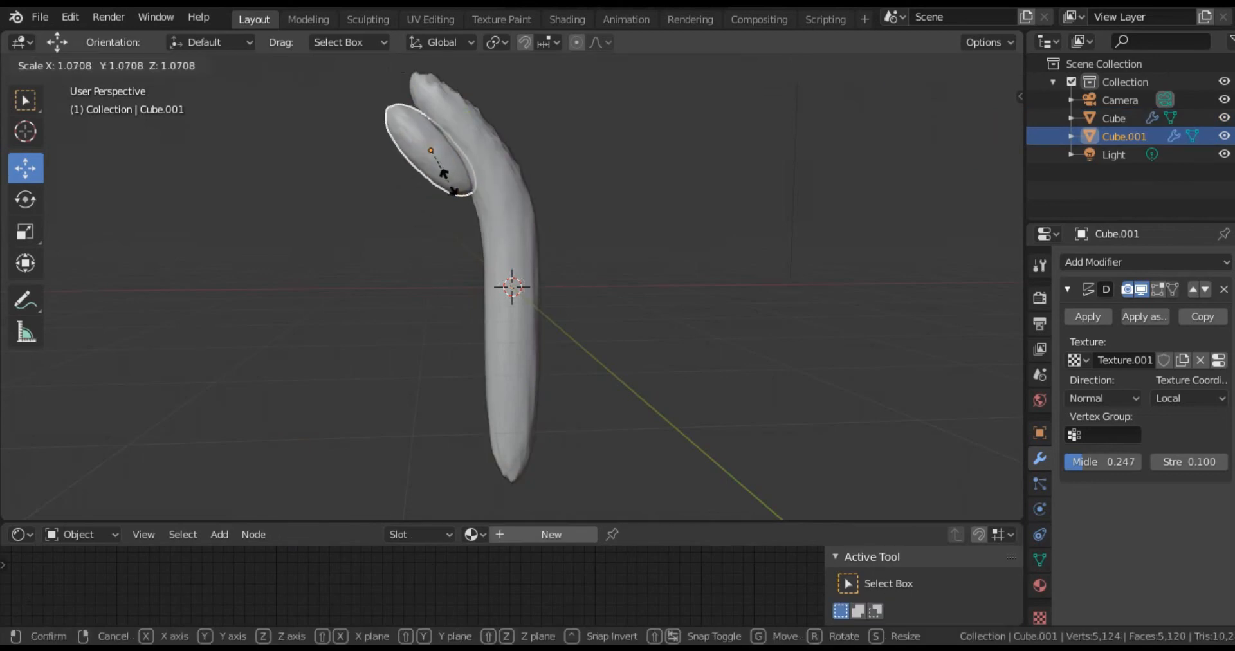
{"action": "left_click", "coordinate": [520, 199]}
{"action": "left_click", "coordinate": [677, 225]}
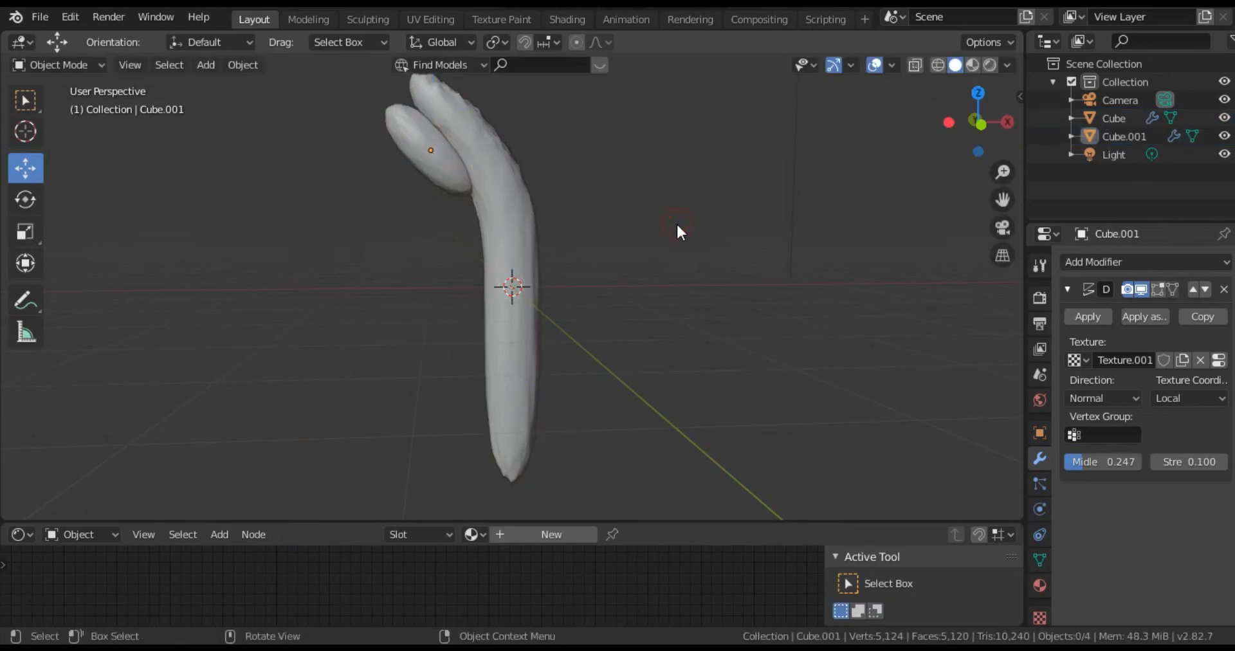
Add a new material to the lobe in rendered view and delete its default nodes in an enlarged shader editor.
{"action": "left_click", "coordinate": [433, 163]}
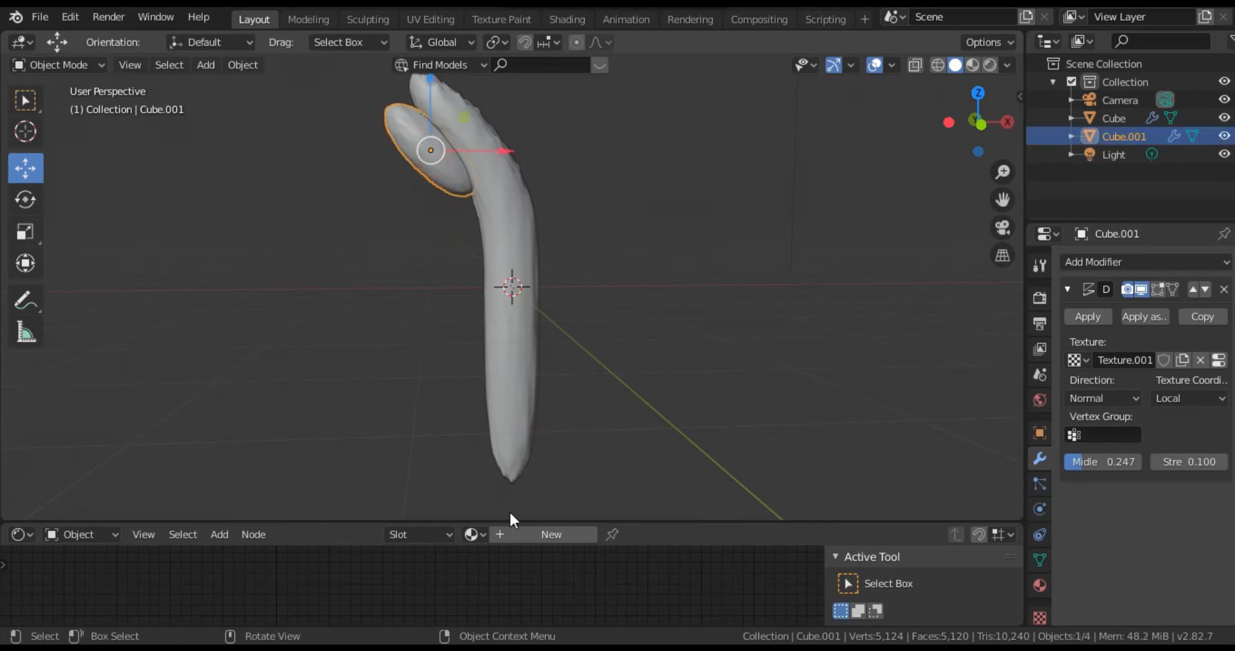
{"action": "left_click", "coordinate": [990, 64]}
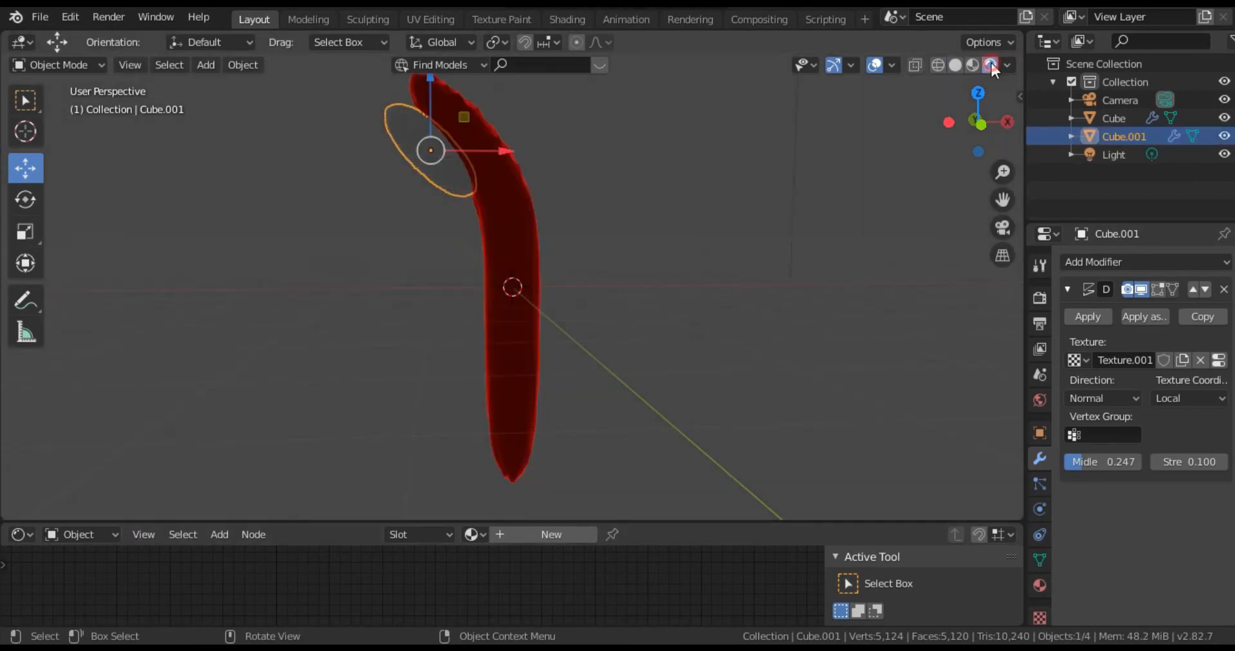
{"action": "left_click", "coordinate": [21, 534]}
{"action": "left_click", "coordinate": [72, 433]}
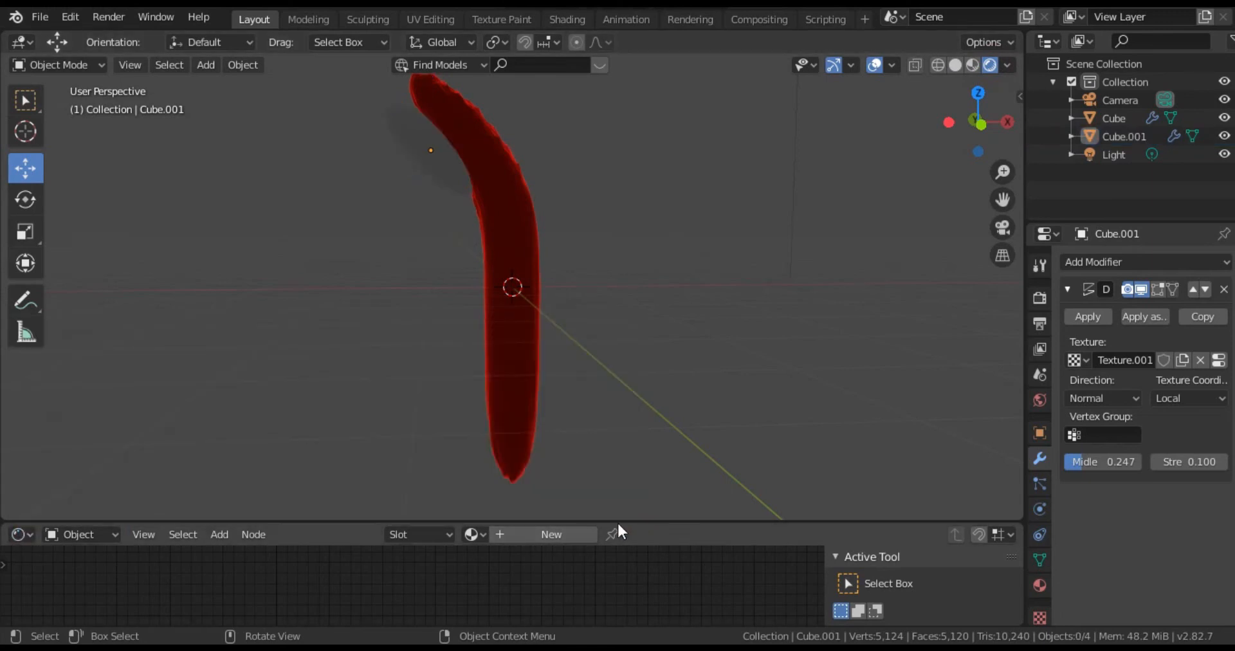
{"action": "left_click", "coordinate": [558, 539]}
{"action": "left_click_drag", "start_coordinate": [684, 521], "coordinate": [682, 331]}
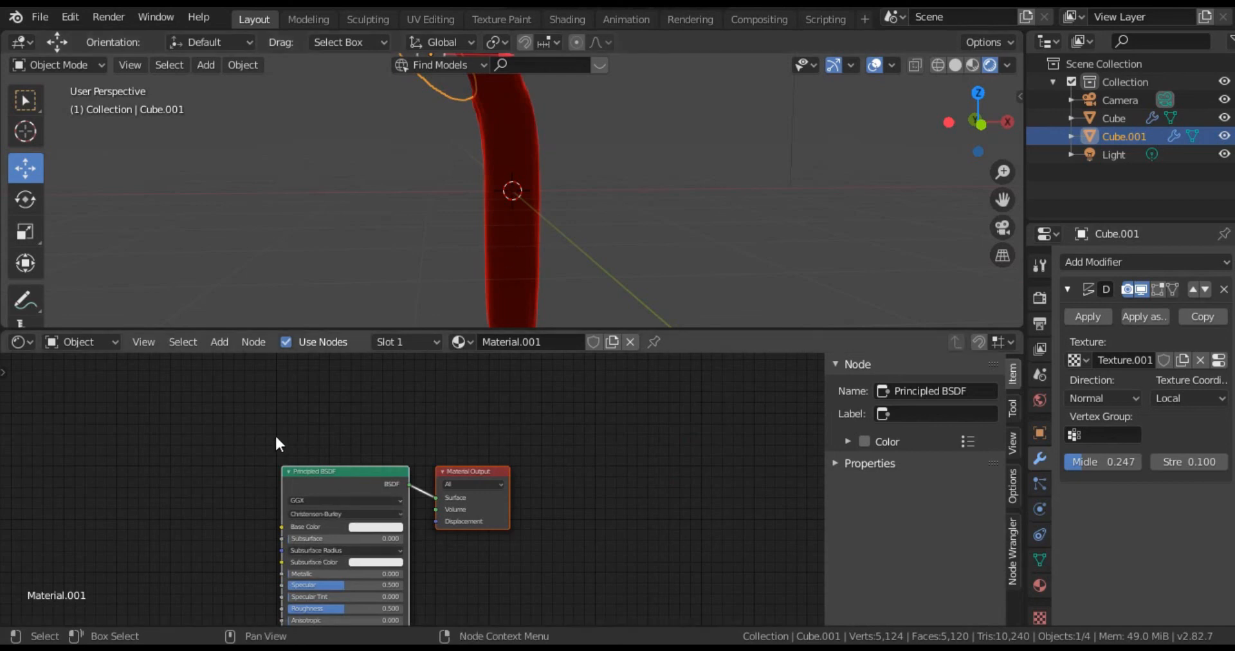
{"action": "left_click_drag", "start_coordinate": [249, 428], "coordinate": [582, 552]}
{"action": "key", "text": "x"}
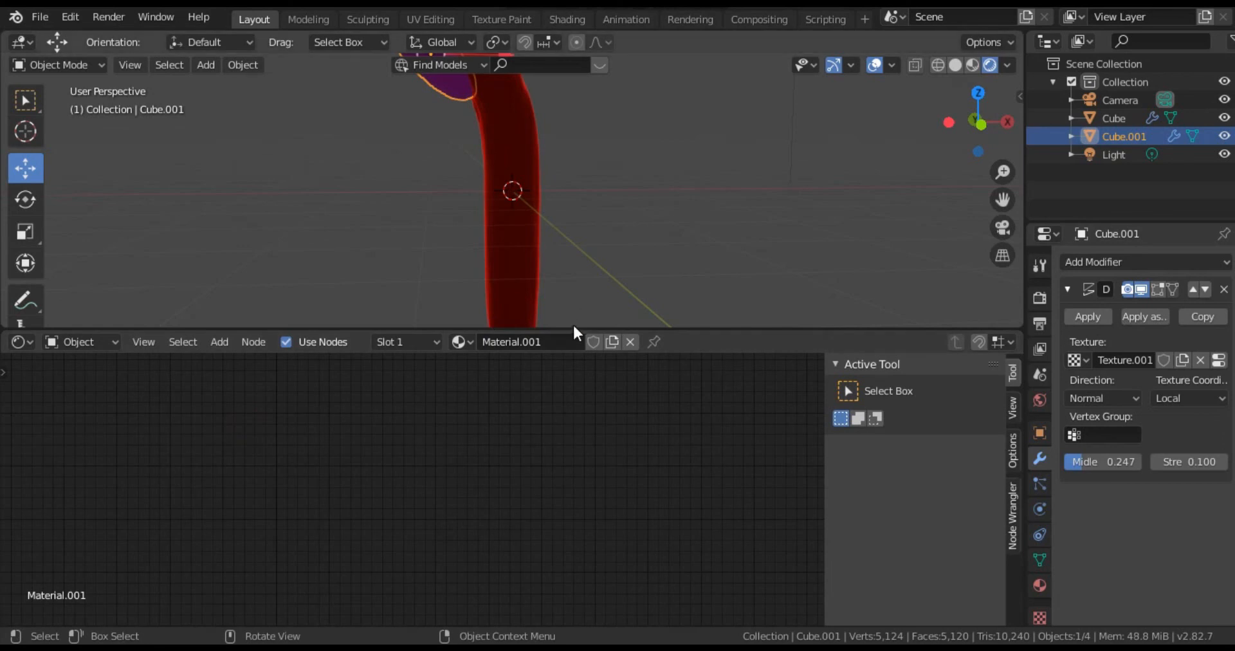
Copy the Fresnel, Emission and Material Output nodes from the rod's material.
{"action": "scroll", "coordinate": [579, 295], "scroll_direction": "up", "scroll_amount": 2}
{"action": "scroll", "coordinate": [535, 198], "scroll_direction": "down", "scroll_amount": 3}
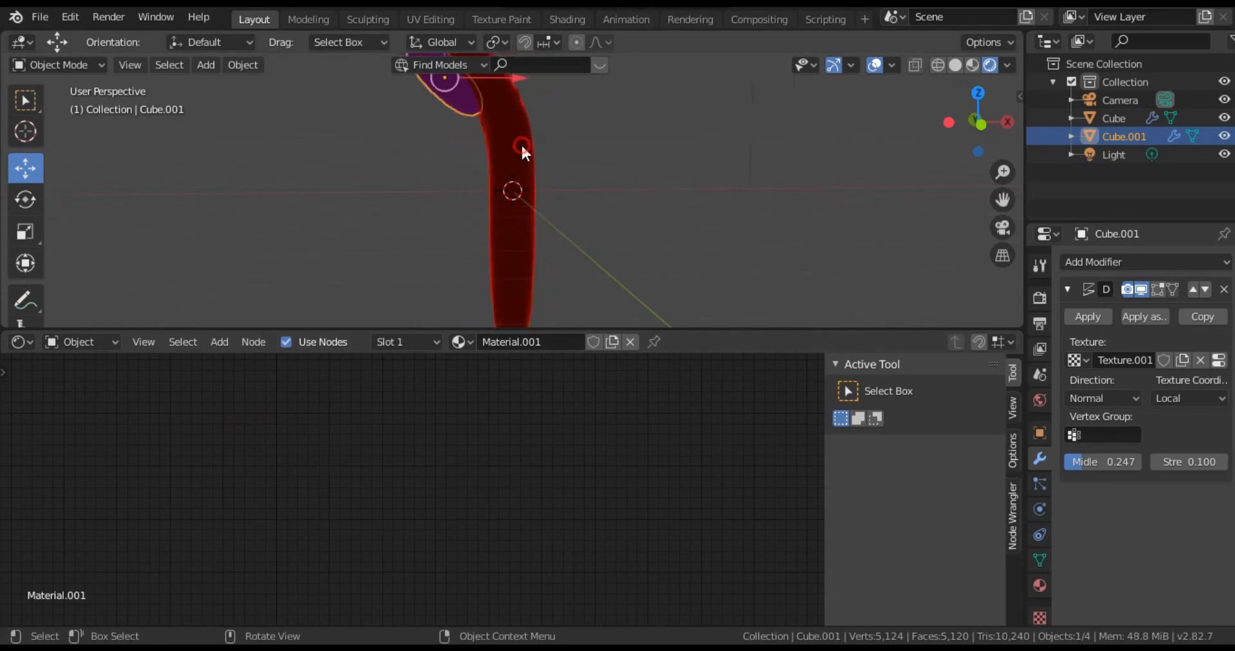
{"action": "left_click", "coordinate": [521, 143]}
{"action": "left_click_drag", "start_coordinate": [68, 480], "coordinate": [760, 365]}
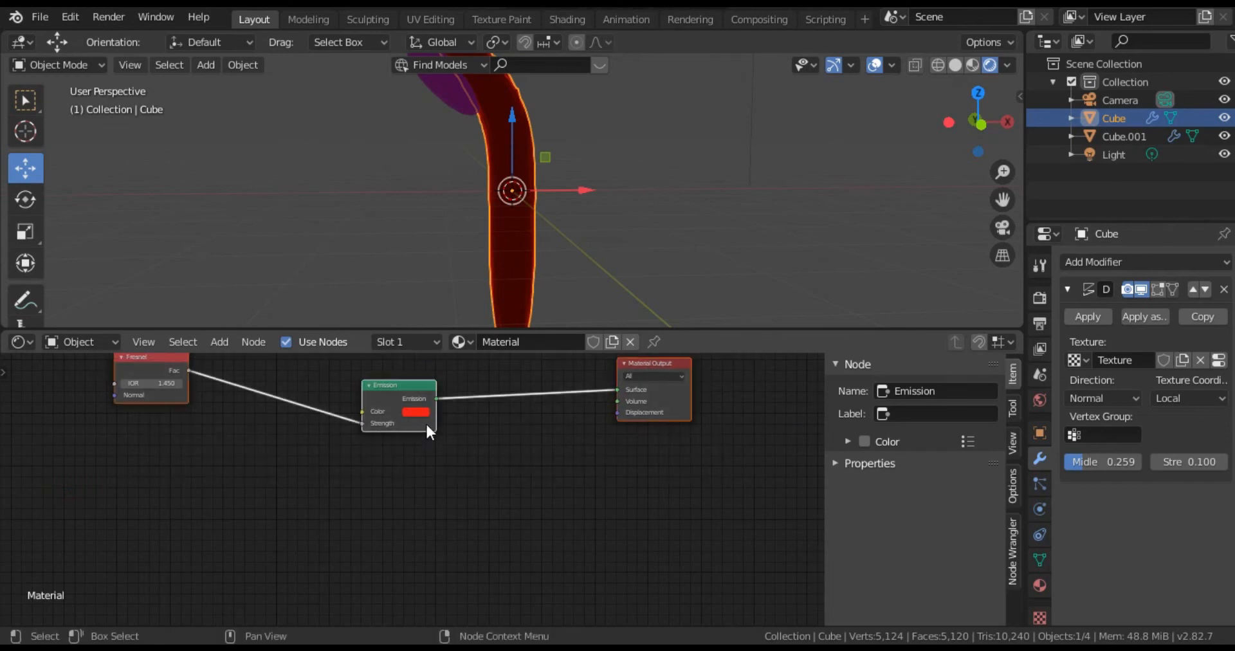
{"action": "right_click", "coordinate": [393, 389]}
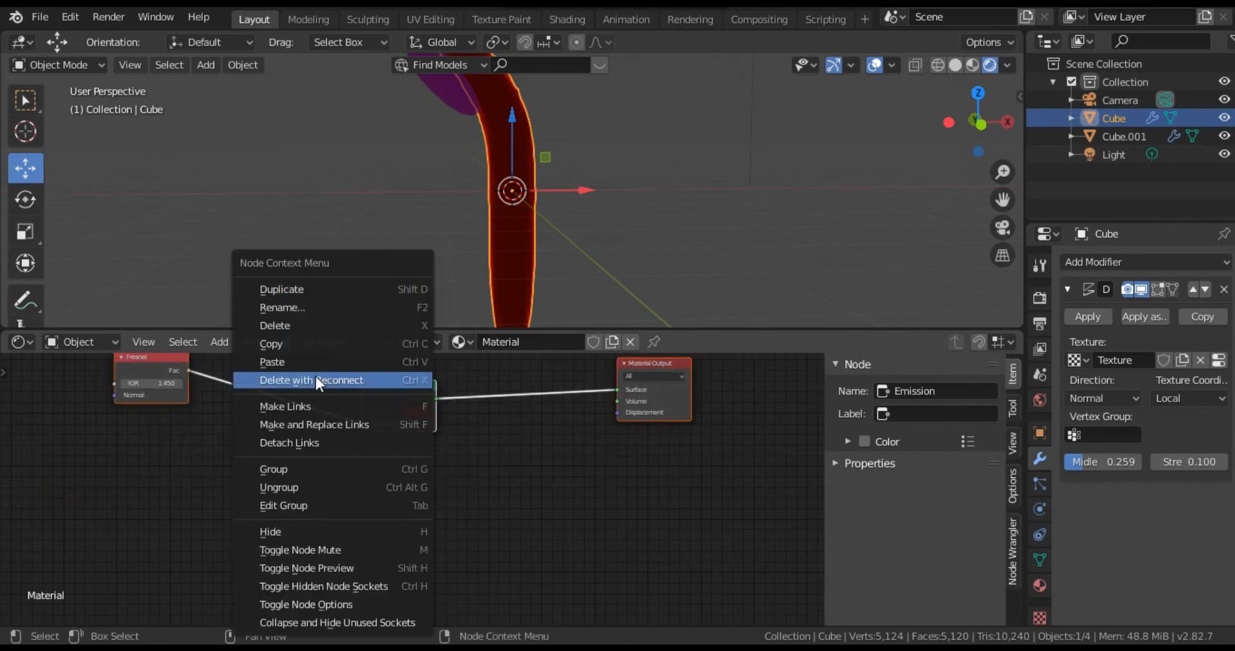
{"action": "left_click", "coordinate": [283, 343]}
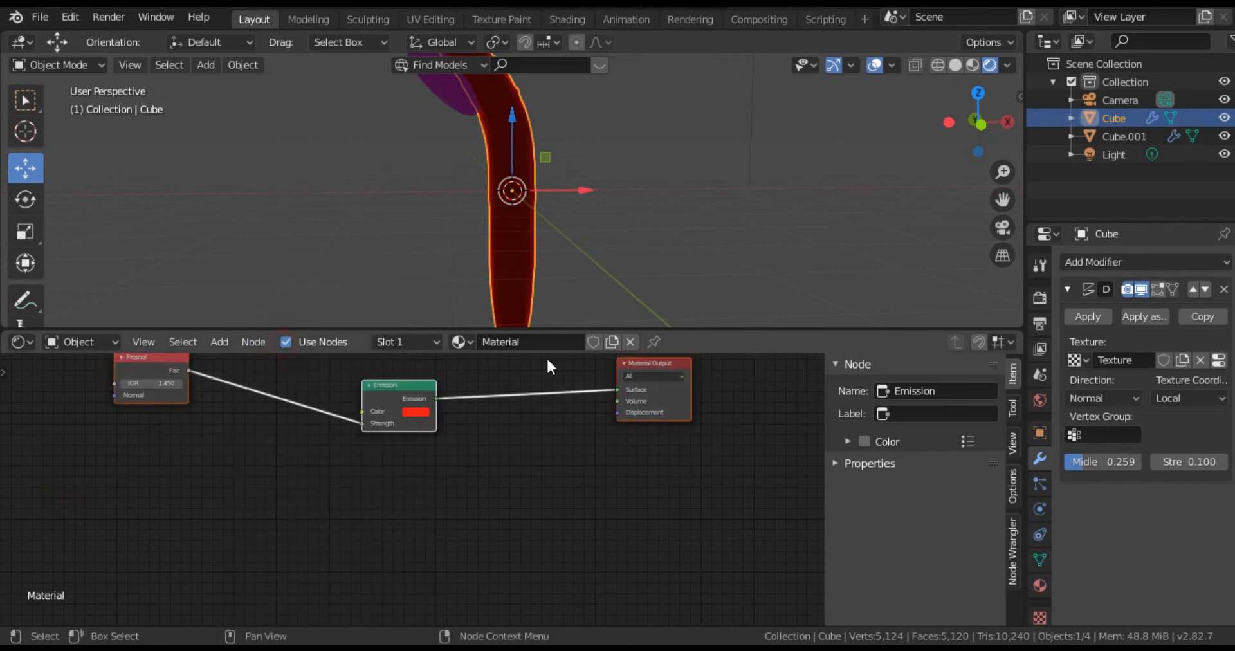
Paste the copied nodes into the lobe's empty material and change its emission color to green.
{"action": "left_click", "coordinate": [443, 86]}
{"action": "scroll", "coordinate": [521, 224], "scroll_direction": "down", "scroll_amount": 2}
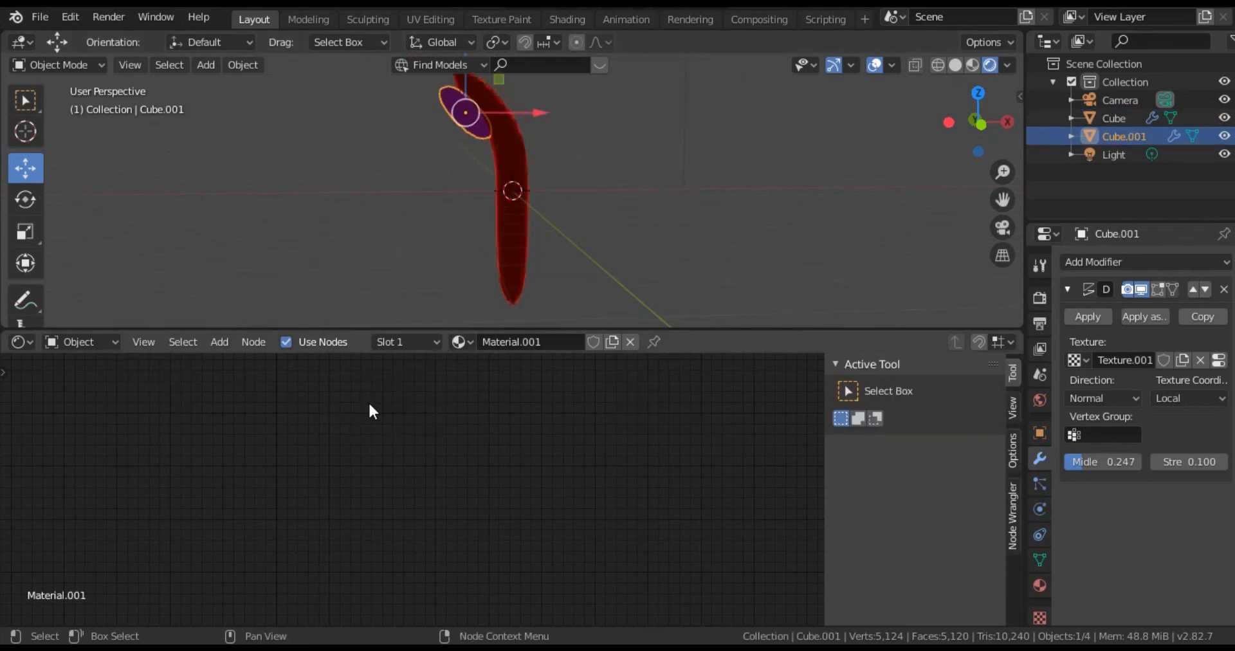
{"action": "right_click", "coordinate": [444, 397]}
{"action": "left_click", "coordinate": [358, 415]}
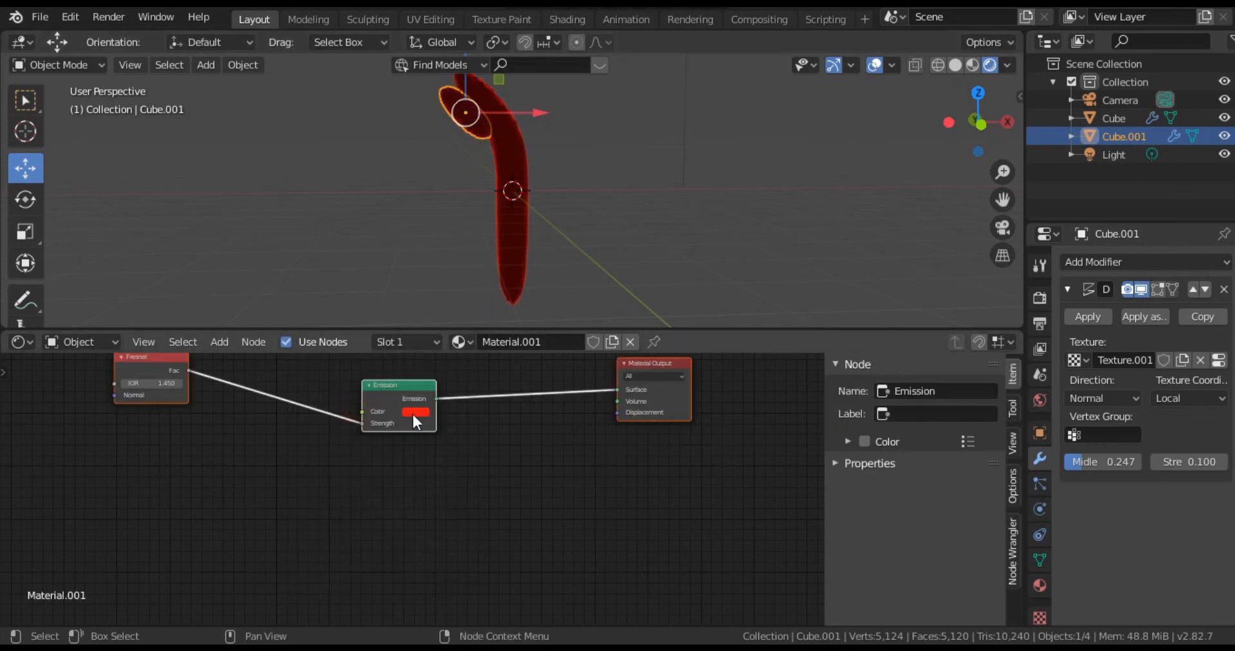
{"action": "left_click", "coordinate": [413, 413]}
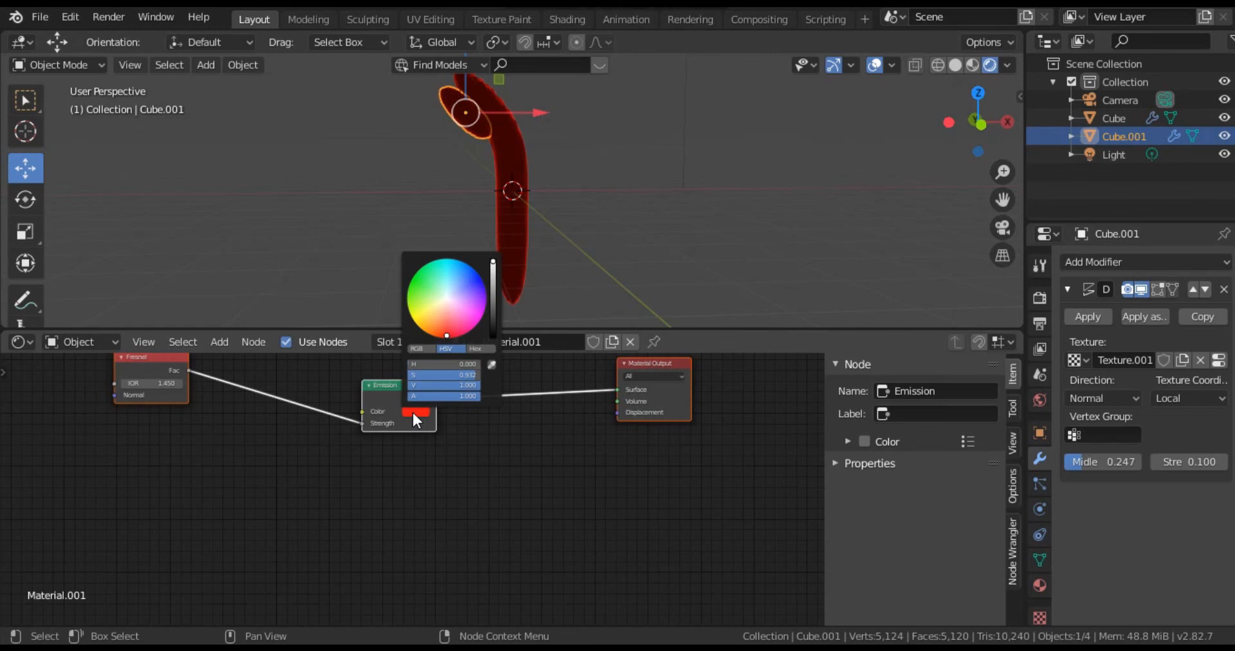
{"action": "left_click", "coordinate": [415, 283]}
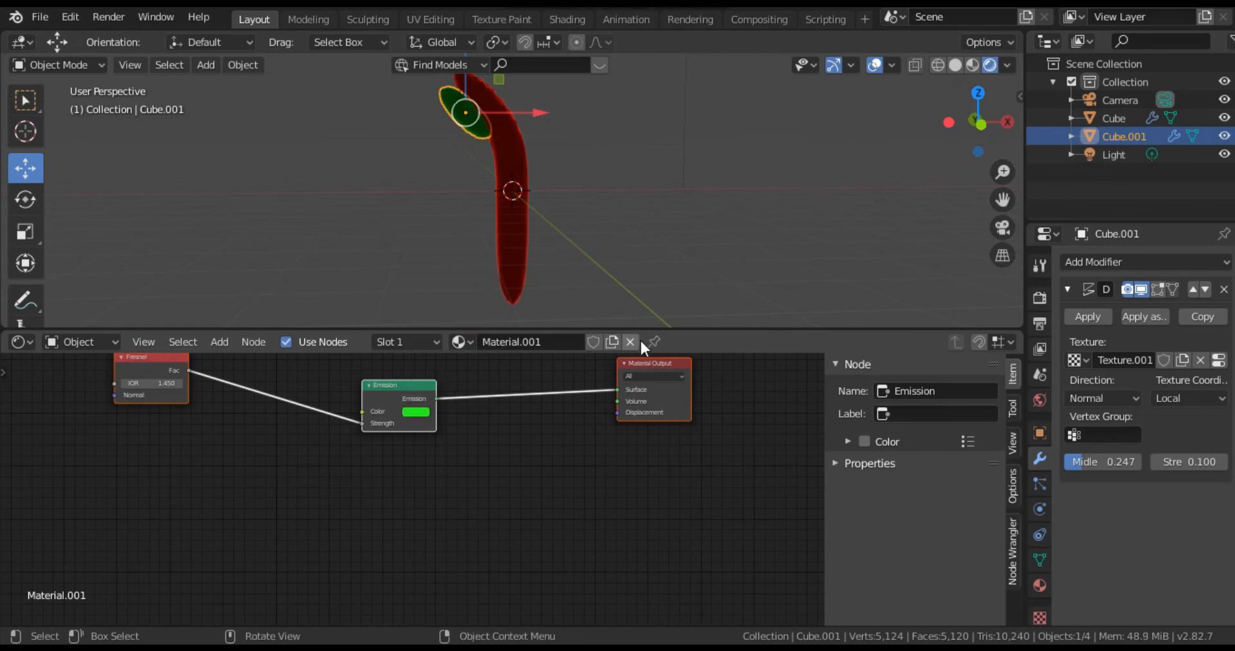
Shrink the shader editor to enlarge the 3D viewport and select the green lobe.
{"action": "left_click_drag", "start_coordinate": [575, 329], "coordinate": [567, 569]}
{"action": "left_click", "coordinate": [592, 331]}
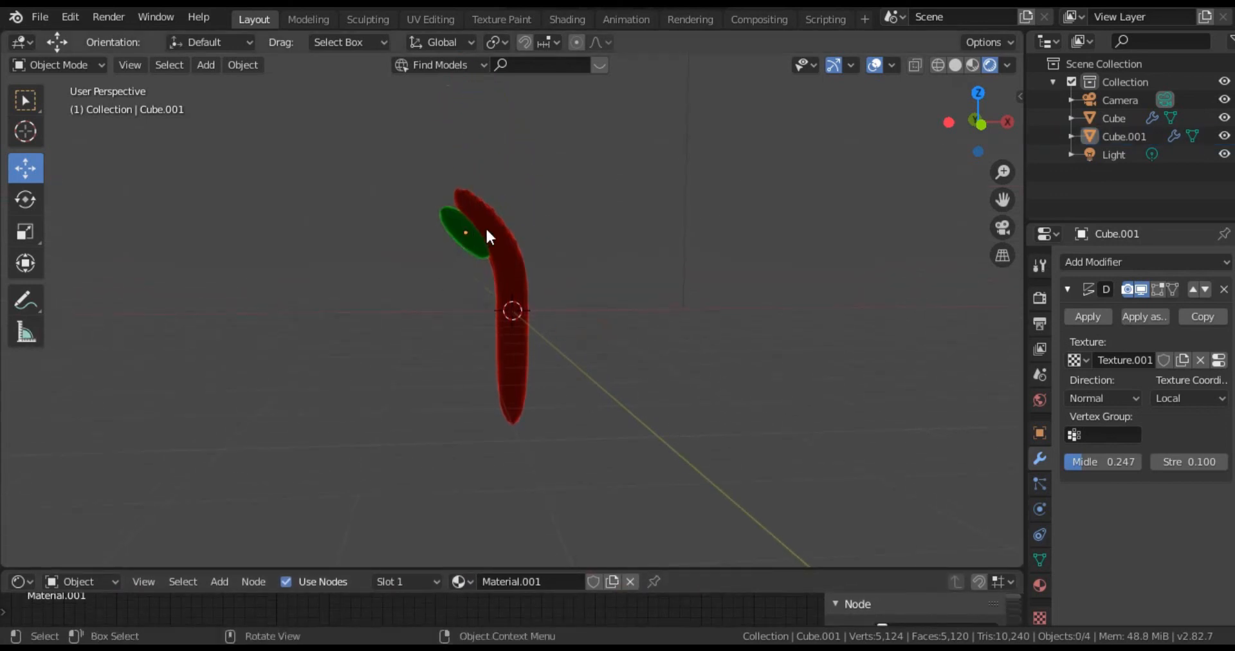
{"action": "scroll", "coordinate": [532, 254], "scroll_direction": "up", "scroll_amount": 2}
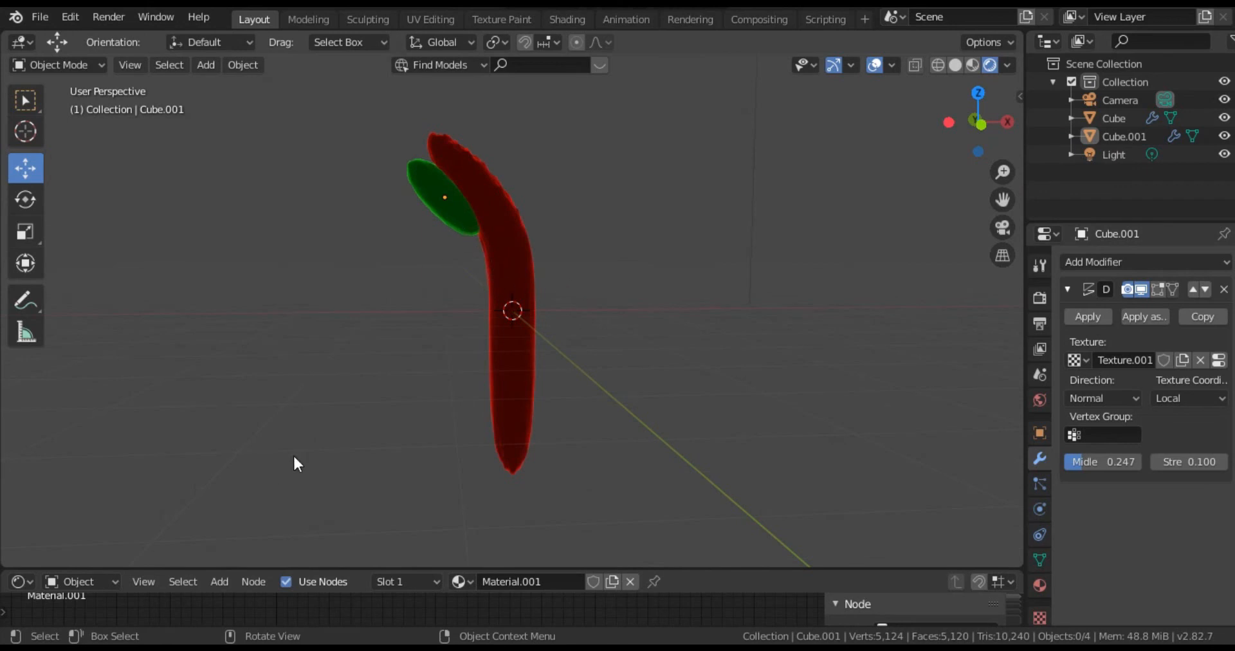
{"action": "left_click", "coordinate": [465, 227]}
{"action": "left_click", "coordinate": [508, 252]}
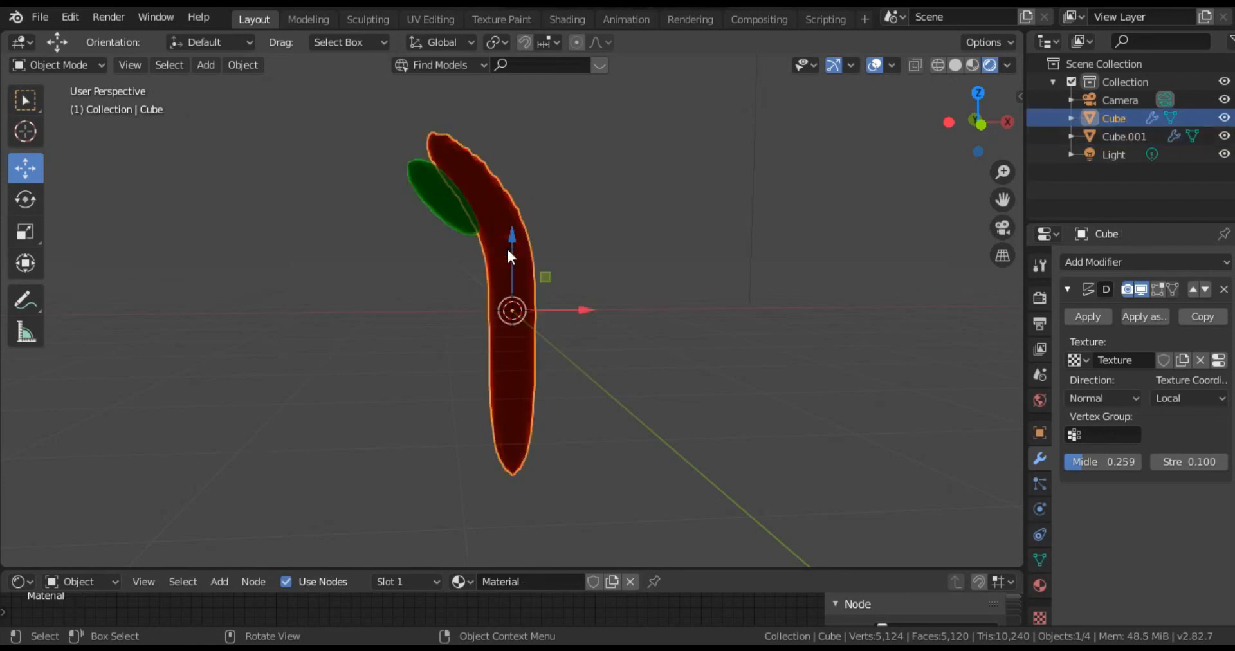
{"action": "left_click", "coordinate": [438, 213]}
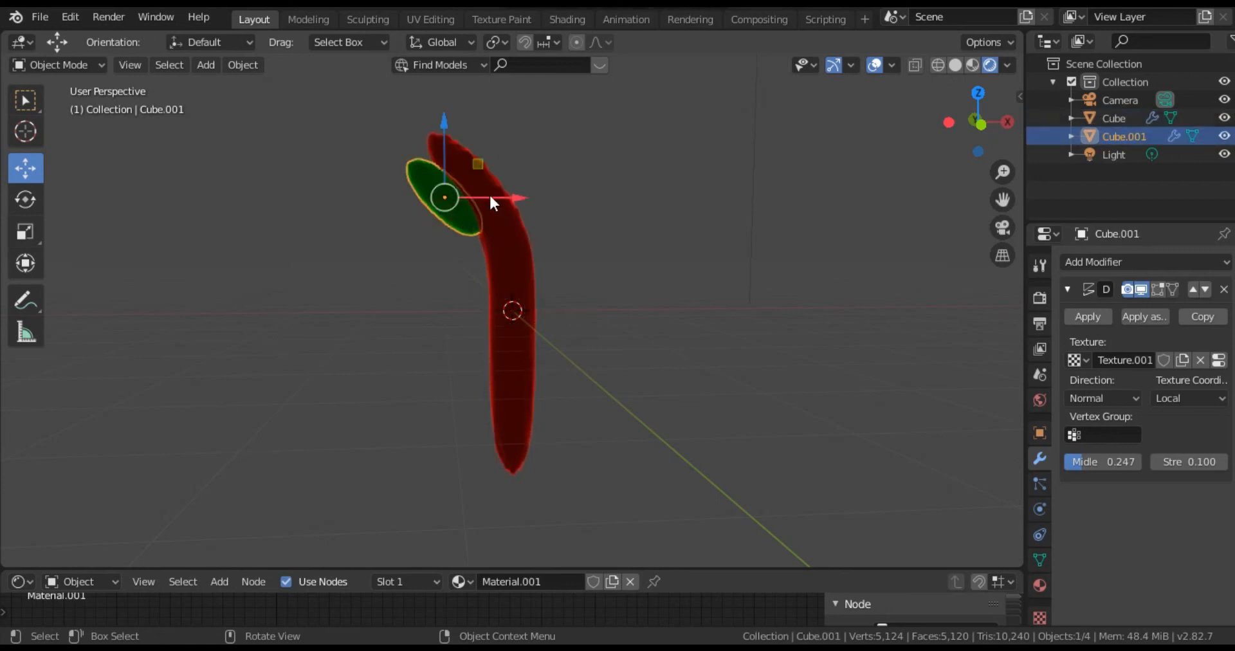
Join the green lobe and the red rod into a single object with the rod as the active object.
{"action": "left_click", "coordinate": [512, 227], "text": "shift"}
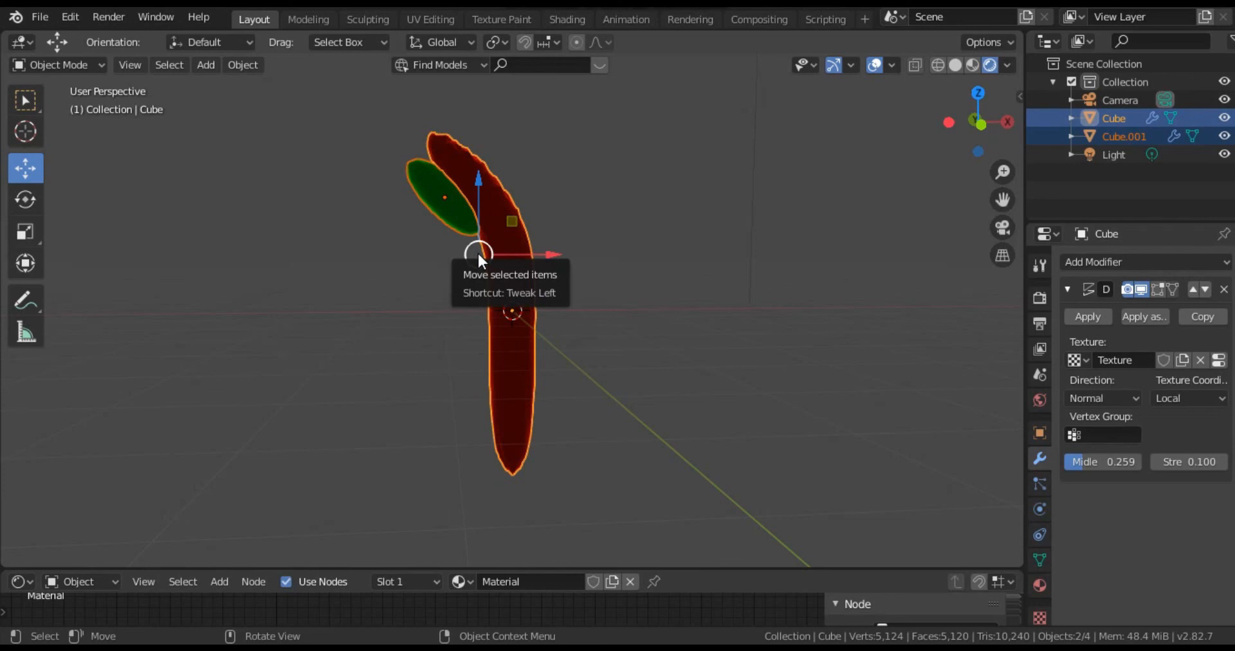
{"action": "key", "text": "ctrl+j"}
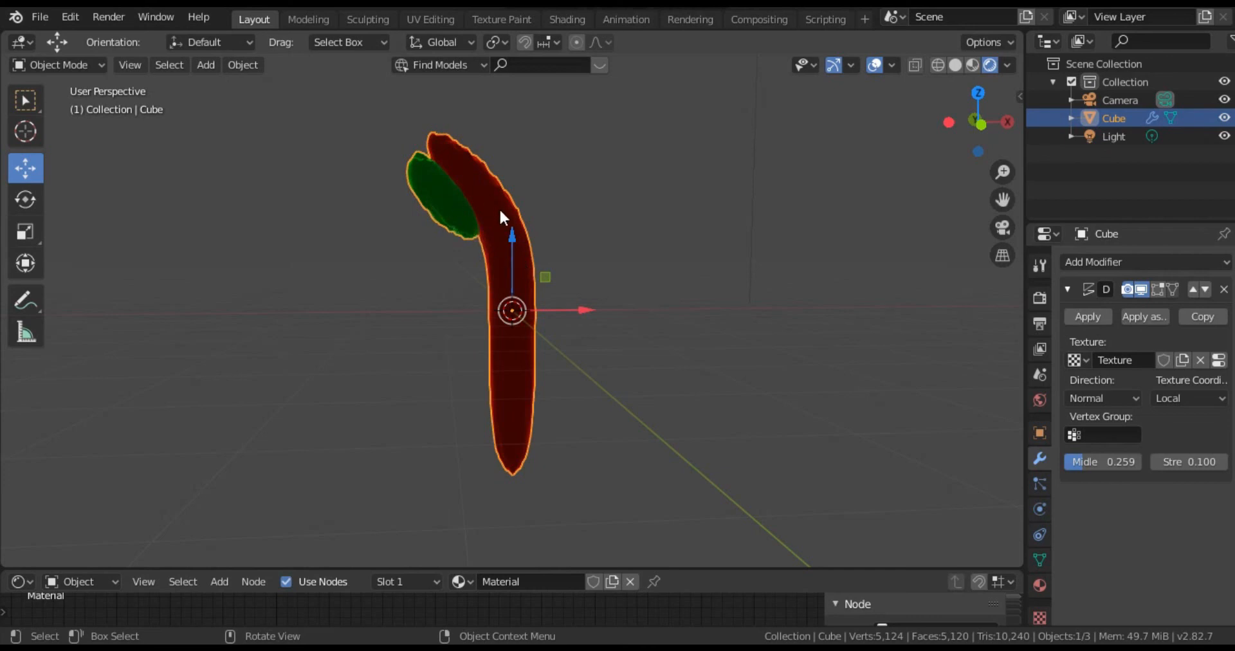
{"action": "left_click", "coordinate": [632, 256]}
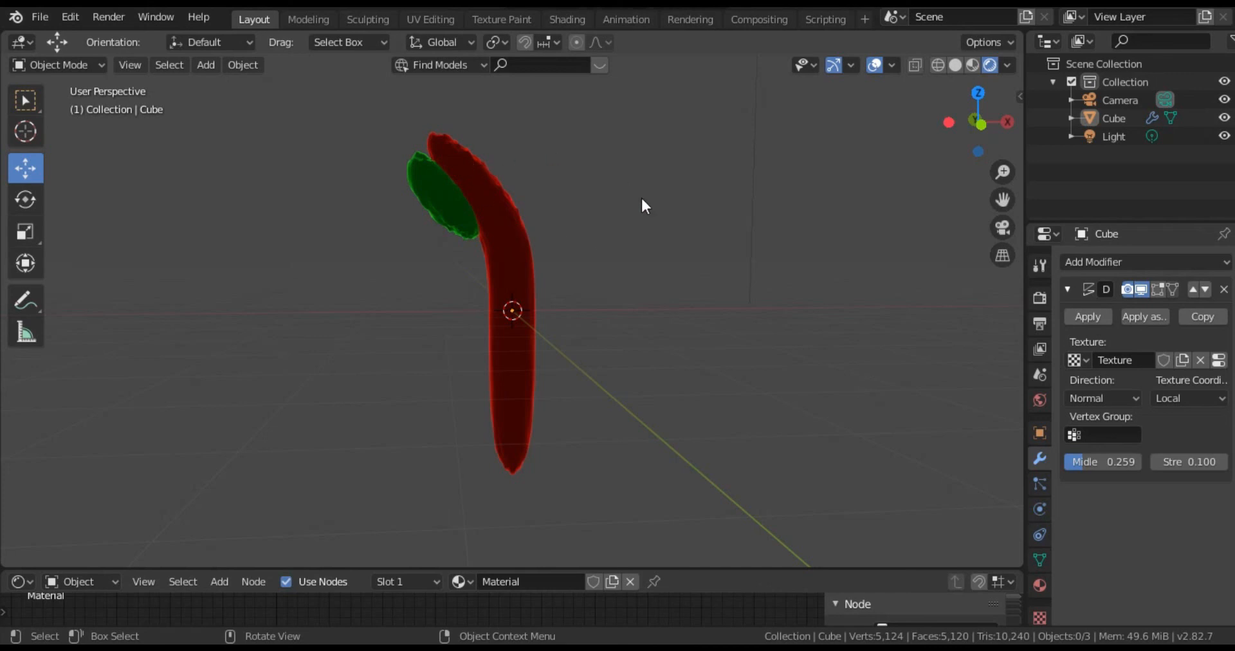
Duplicate the joined rod and lobe in place and move the copy along the X axis until it stands beside the original.
{"action": "left_click", "coordinate": [506, 240]}
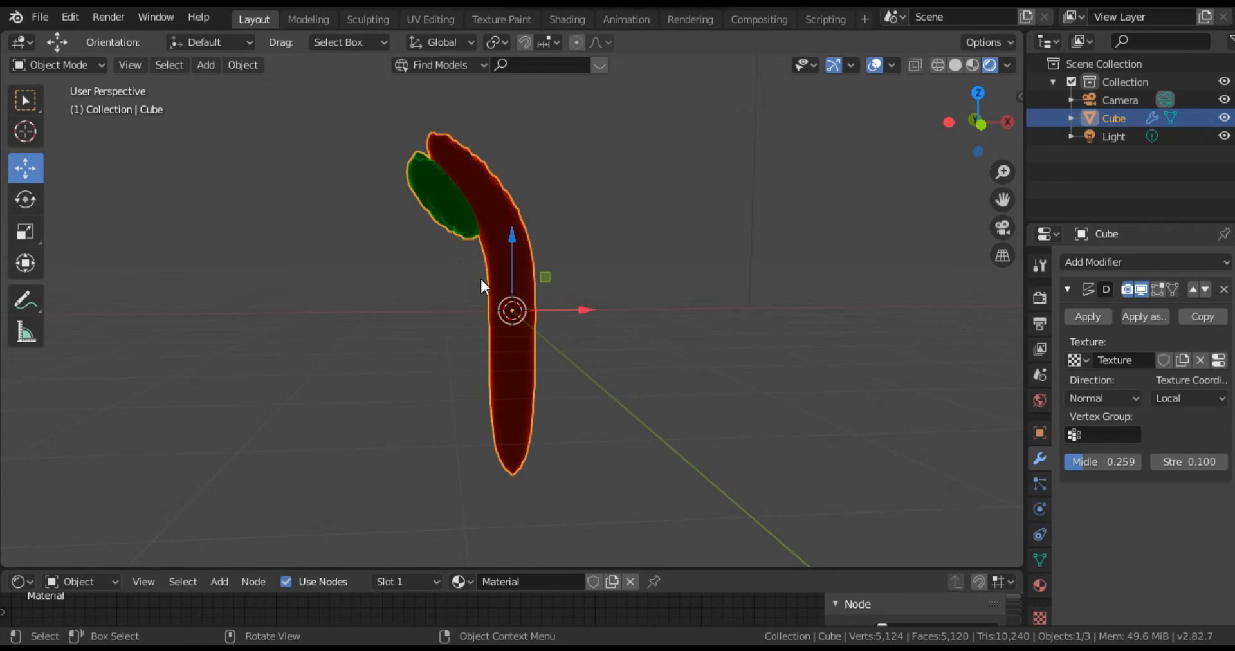
{"action": "key", "text": "shift+d"}
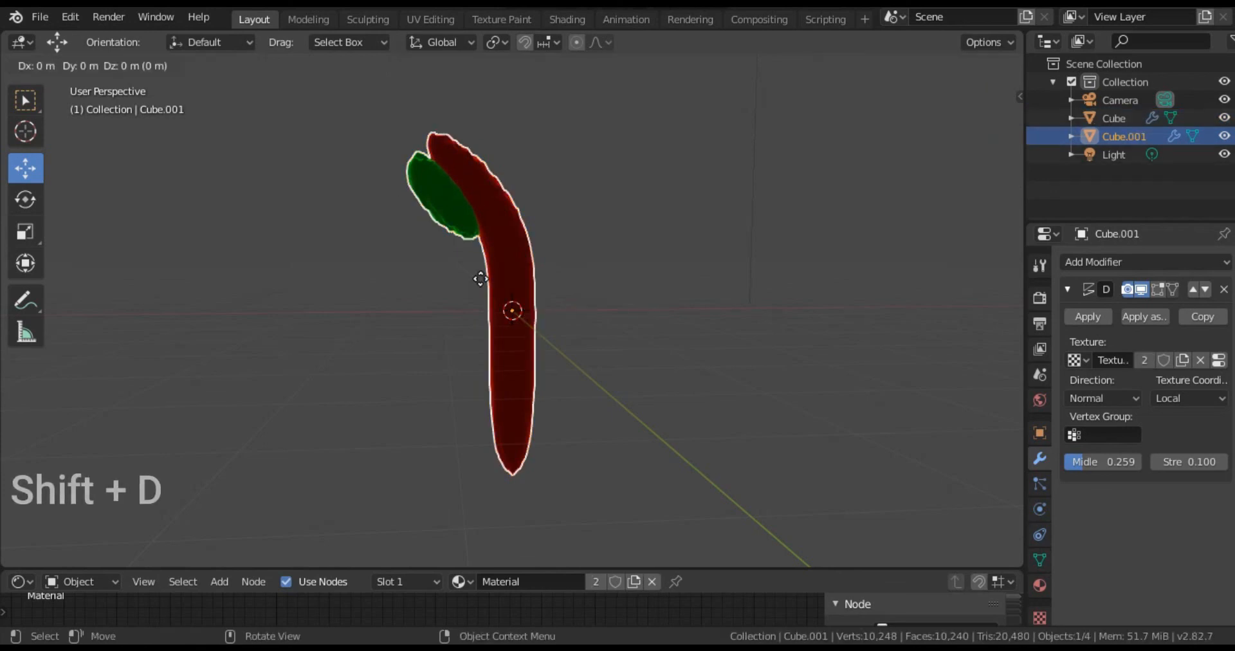
{"action": "left_click", "coordinate": [481, 279]}
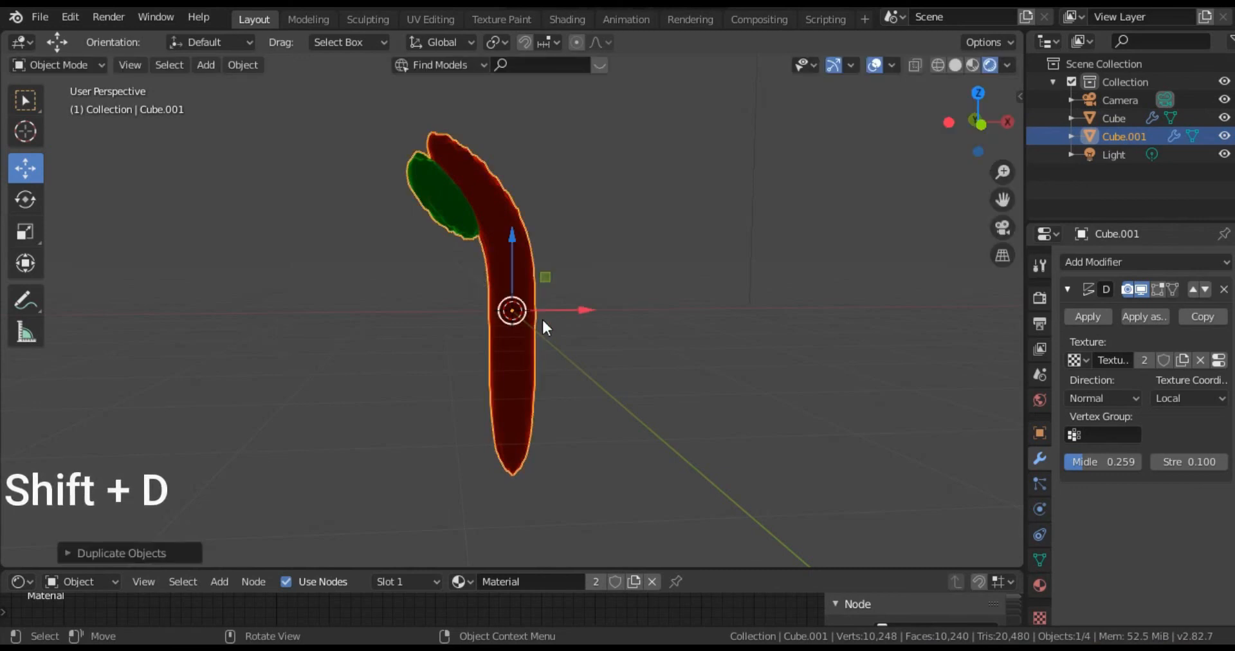
{"action": "left_click_drag", "start_coordinate": [546, 306], "coordinate": [585, 304]}
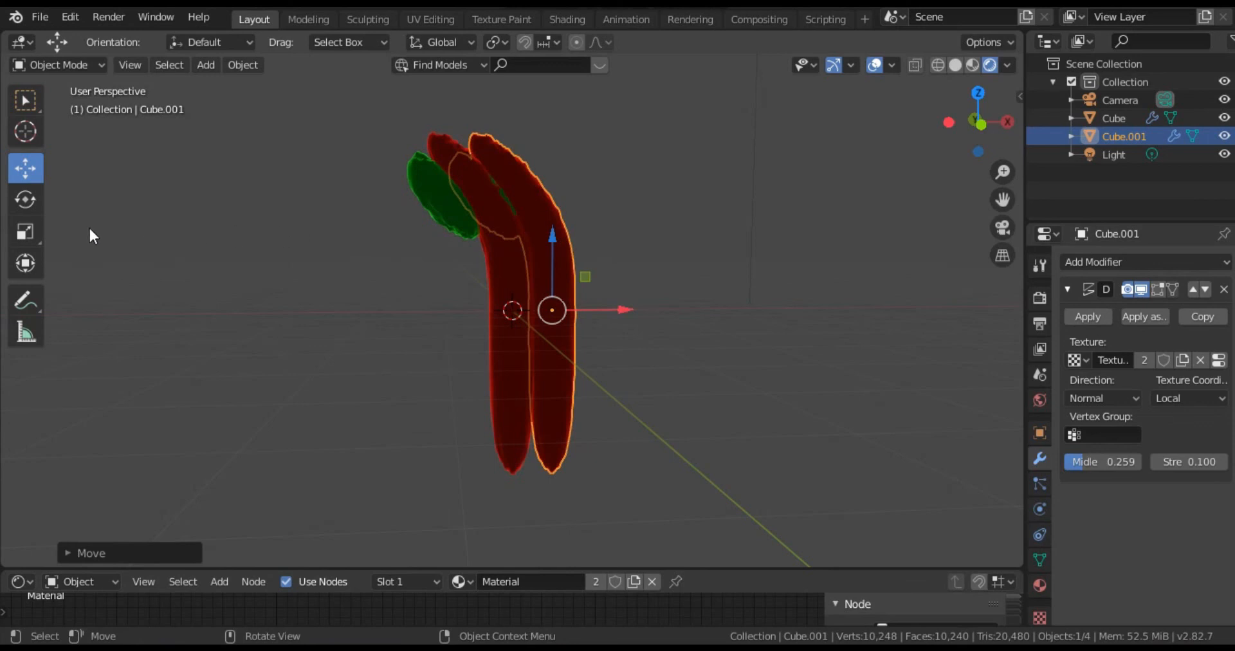
Rotate the duplicate about the Z axis so its bent end and green lobe face away from the original, forming a Y shape.
{"action": "left_click", "coordinate": [26, 200]}
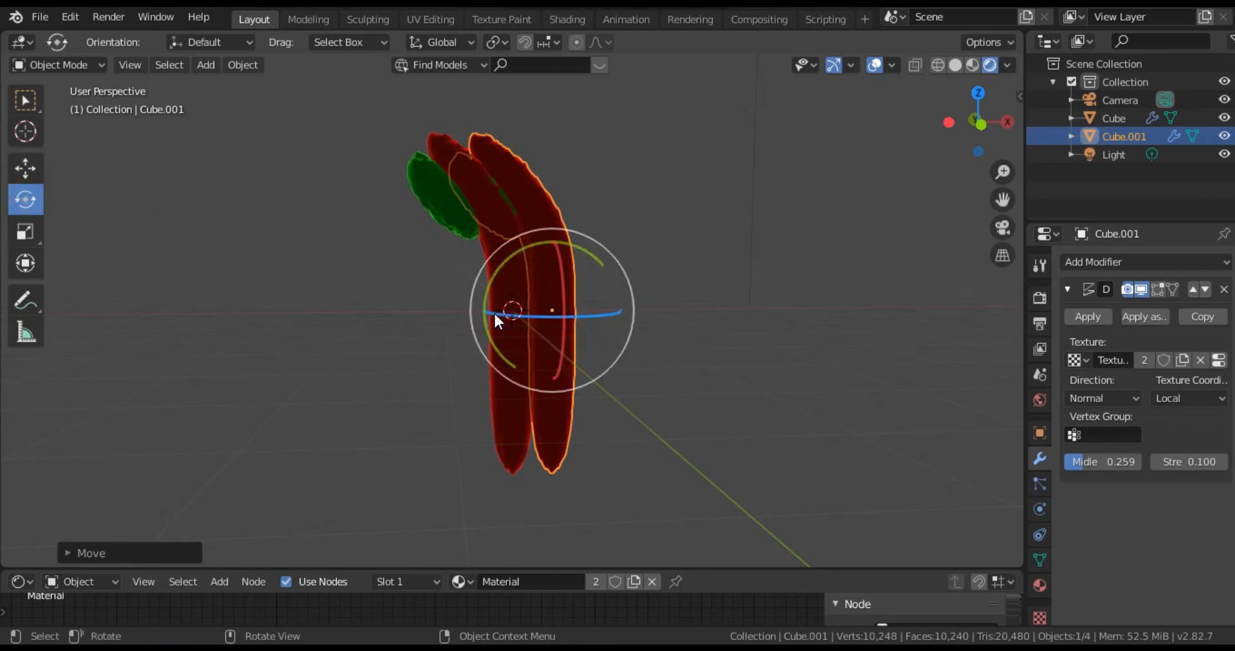
{"action": "left_click_drag", "start_coordinate": [493, 311], "coordinate": [585, 311]}
{"action": "middle_click_drag", "start_coordinate": [797, 391], "coordinate": [754, 388]}
{"action": "left_click", "coordinate": [661, 364]}
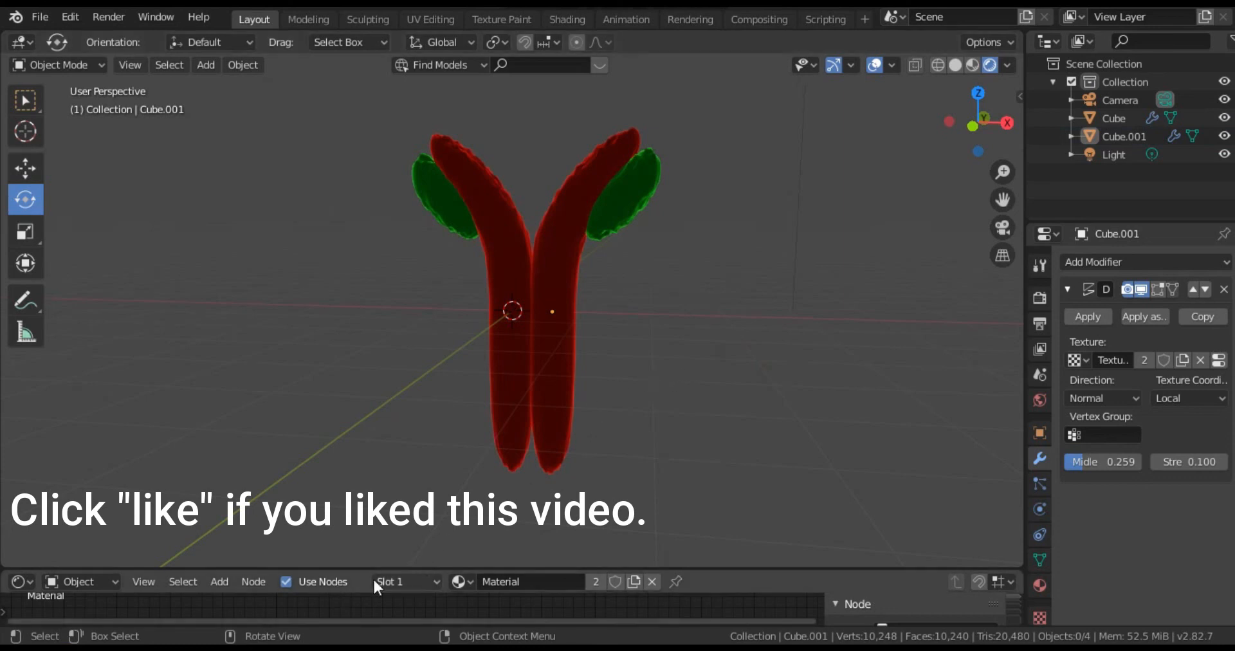
Switch the shader editor from the object material to the World shader nodes.
{"action": "left_click", "coordinate": [107, 581]}
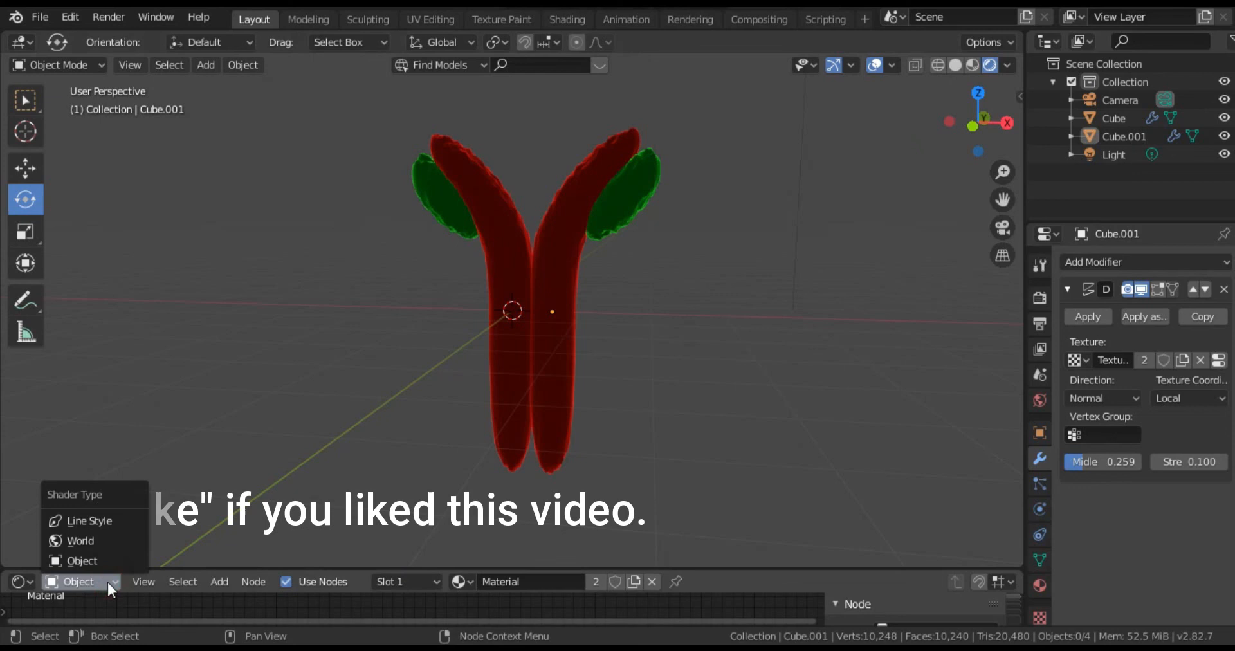
{"action": "left_click", "coordinate": [96, 542]}
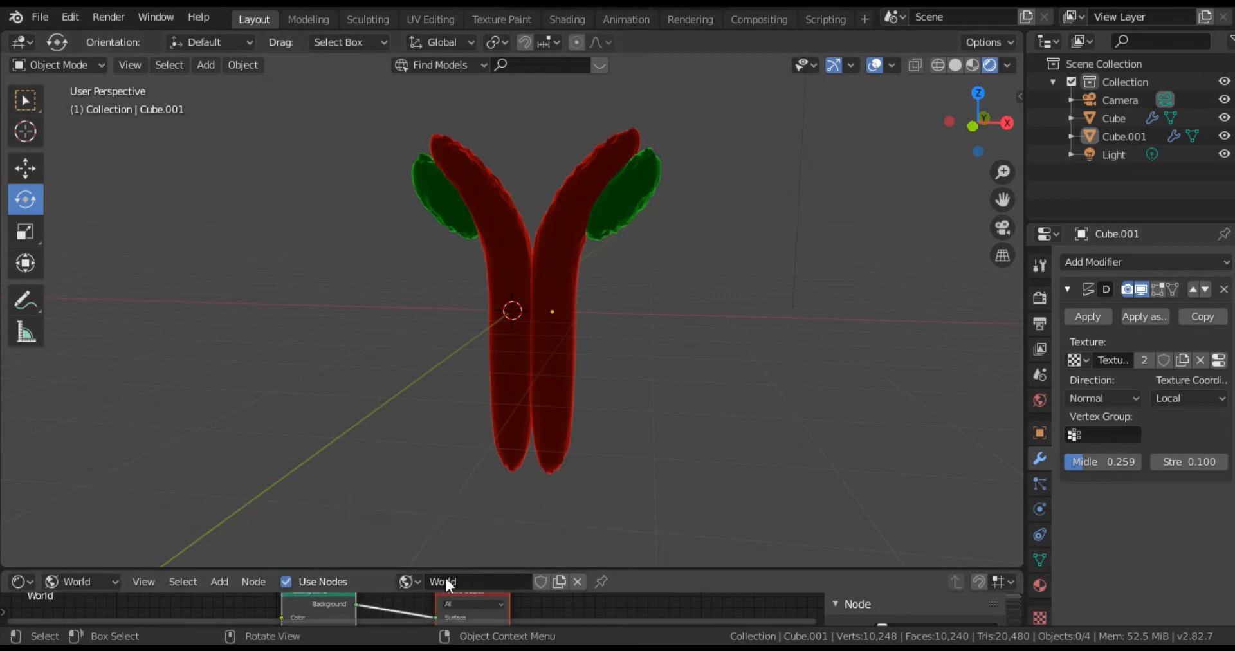